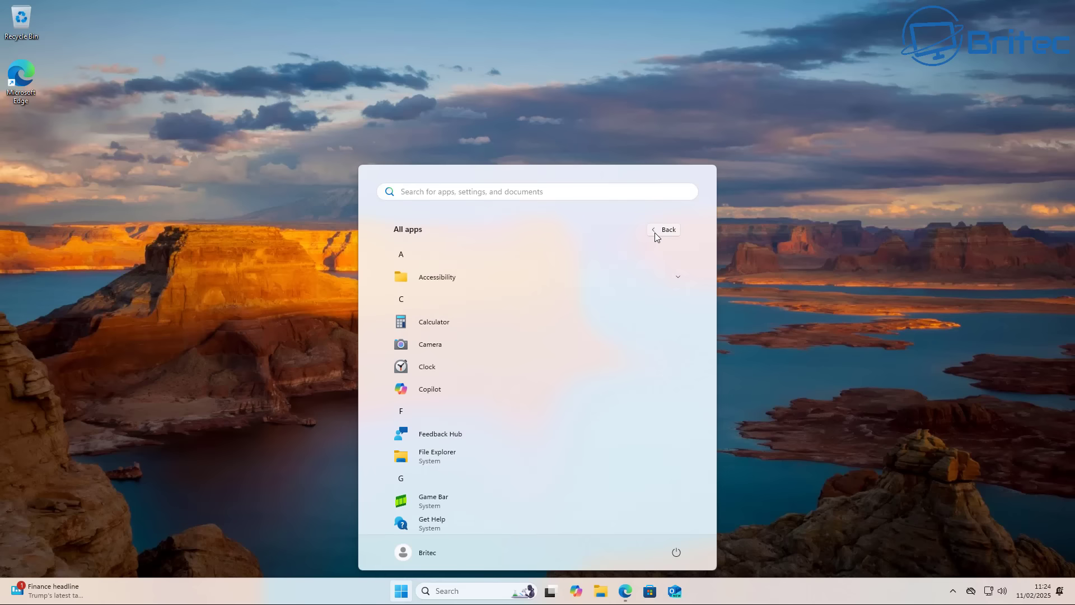
# Open Windows Settings in a maximized window and go to the Privacy & security page
pyautogui.click(672, 231)
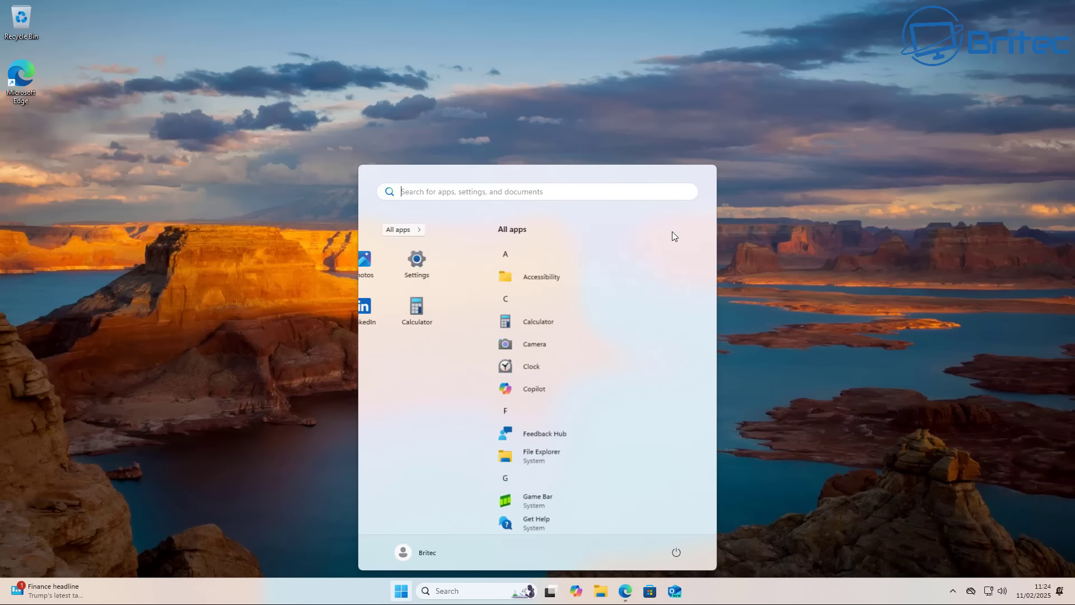
pyautogui.click(671, 269)
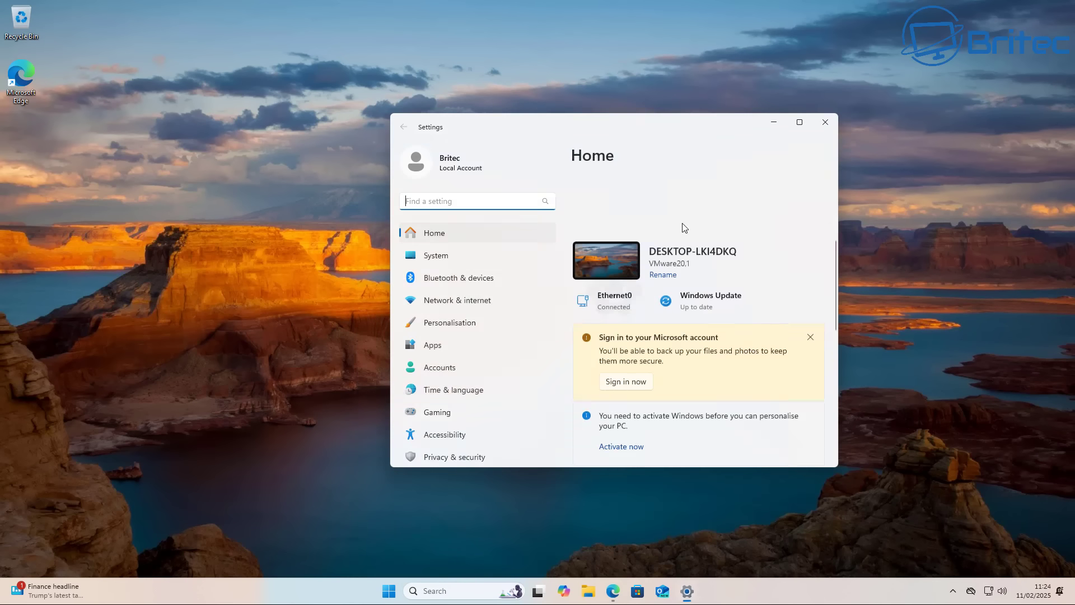
pyautogui.click(796, 124)
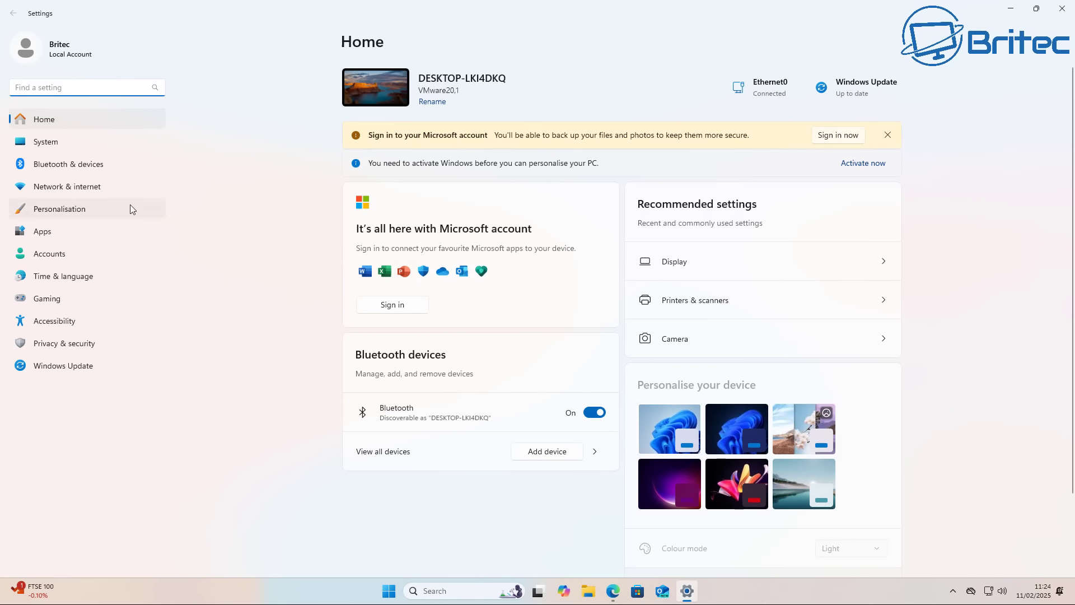
pyautogui.click(56, 345)
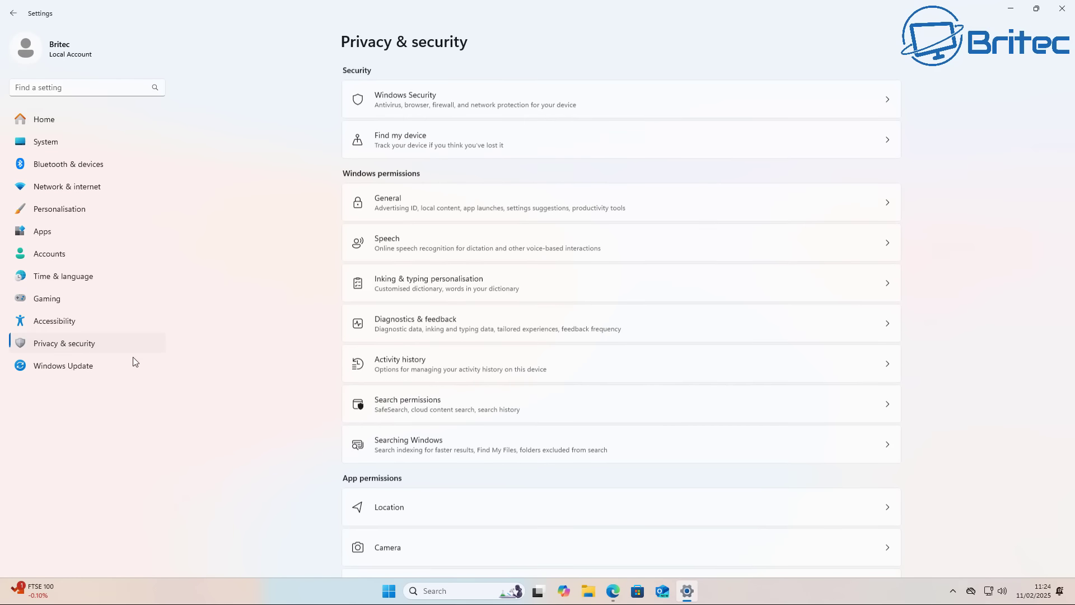
# Check the Contacts access settings under app permissions and return to the Privacy & security page
pyautogui.scroll(-5, 473, 485)
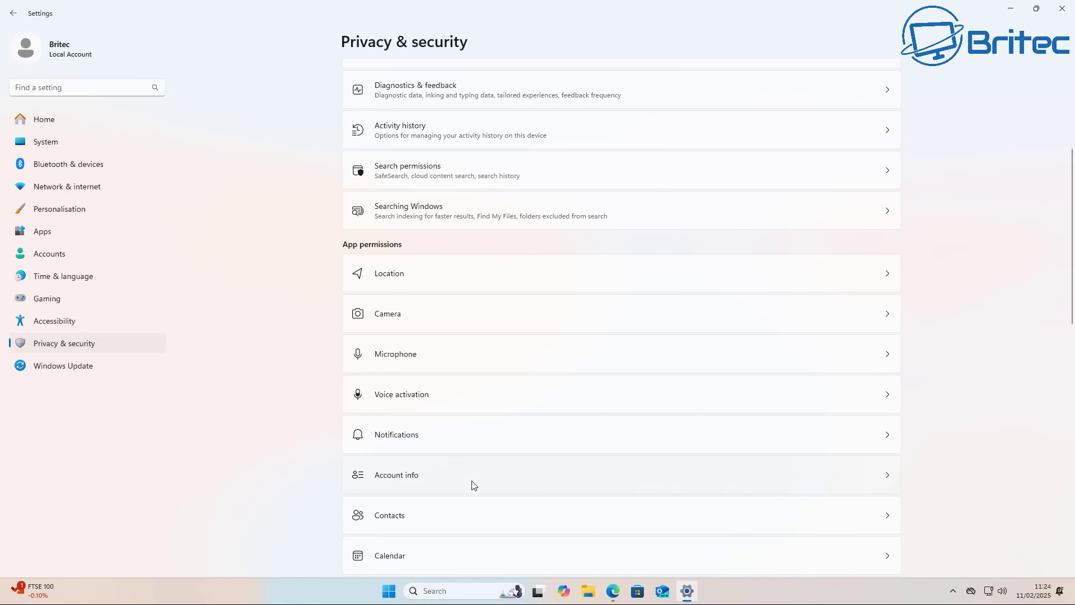
pyautogui.scroll(-2, 473, 485)
pyautogui.click(484, 448)
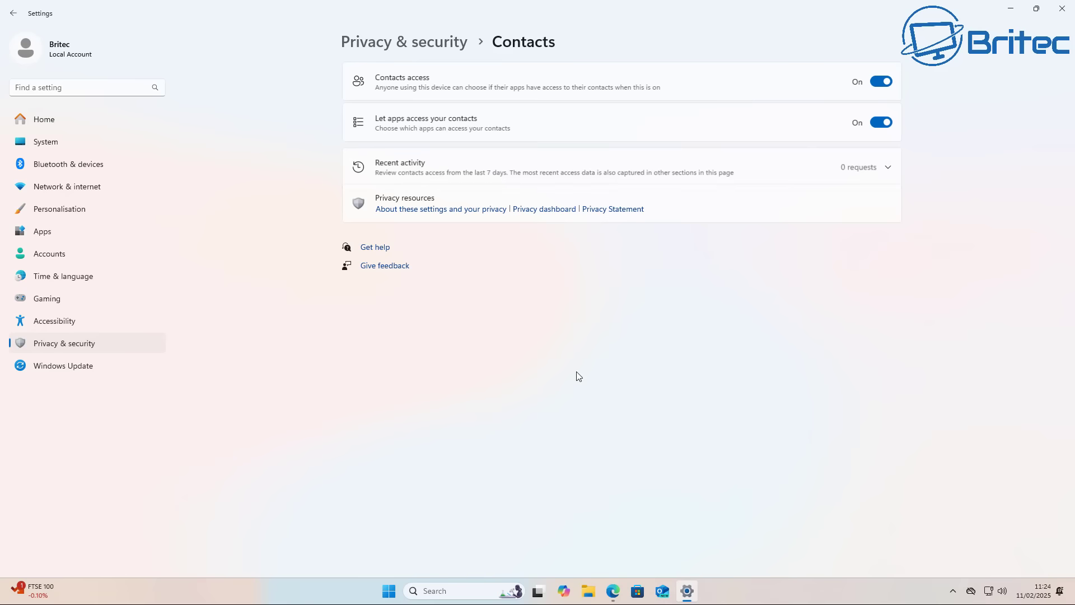
pyautogui.click(12, 13)
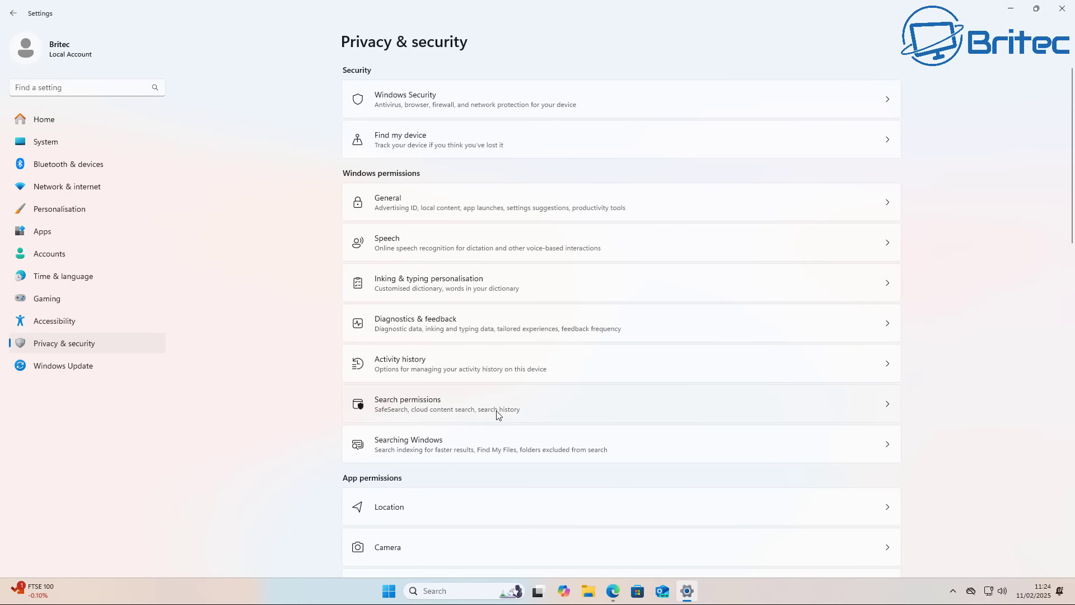
# Check the Notifications access settings under app permissions and close Settings
pyautogui.scroll(-5, 497, 415)
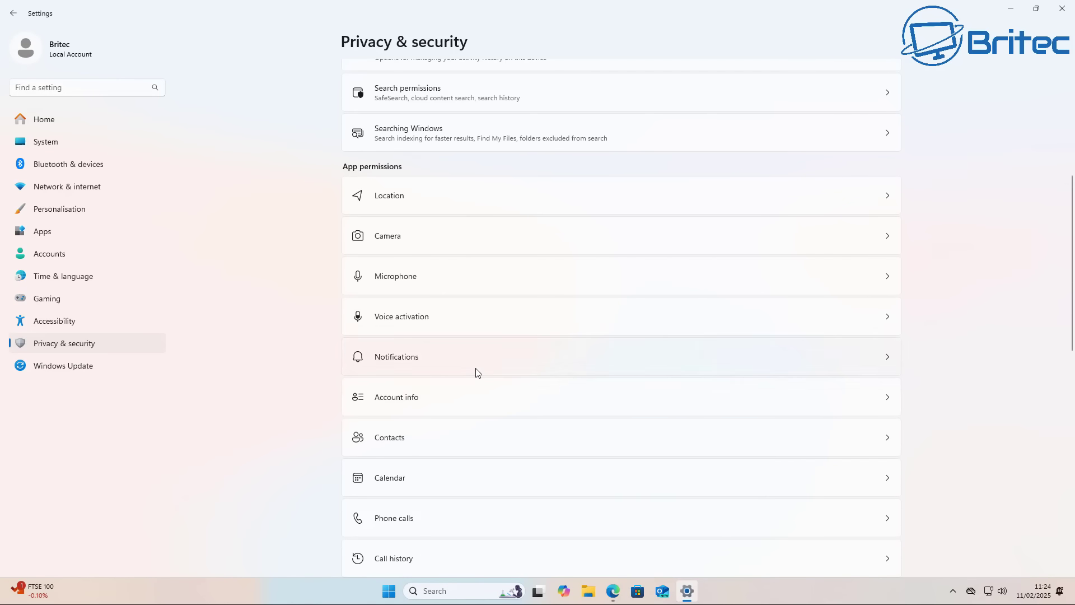
pyautogui.click(478, 373)
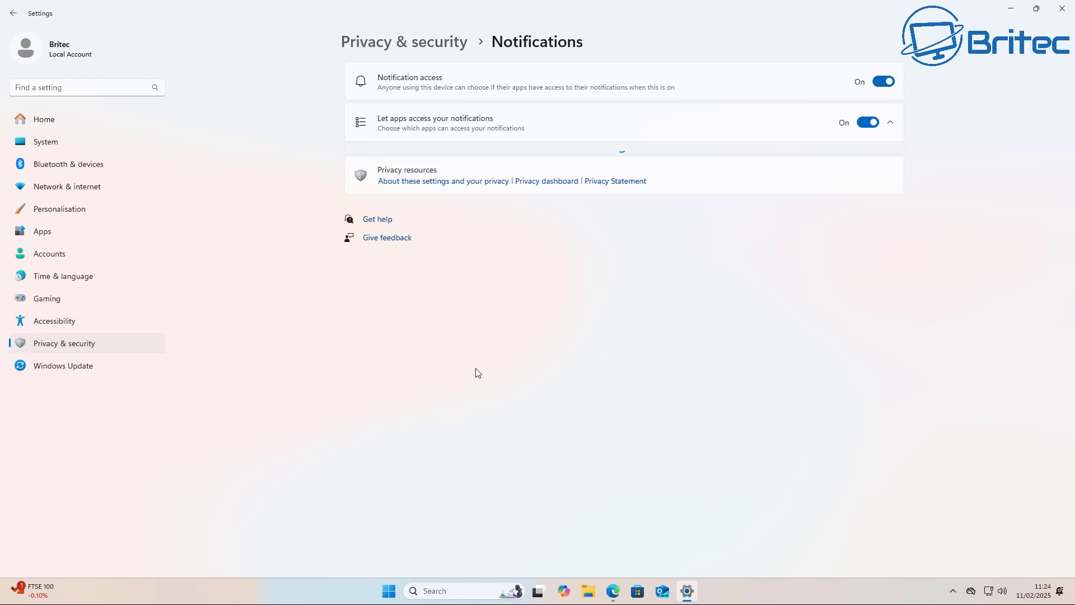
pyautogui.click(1068, 11)
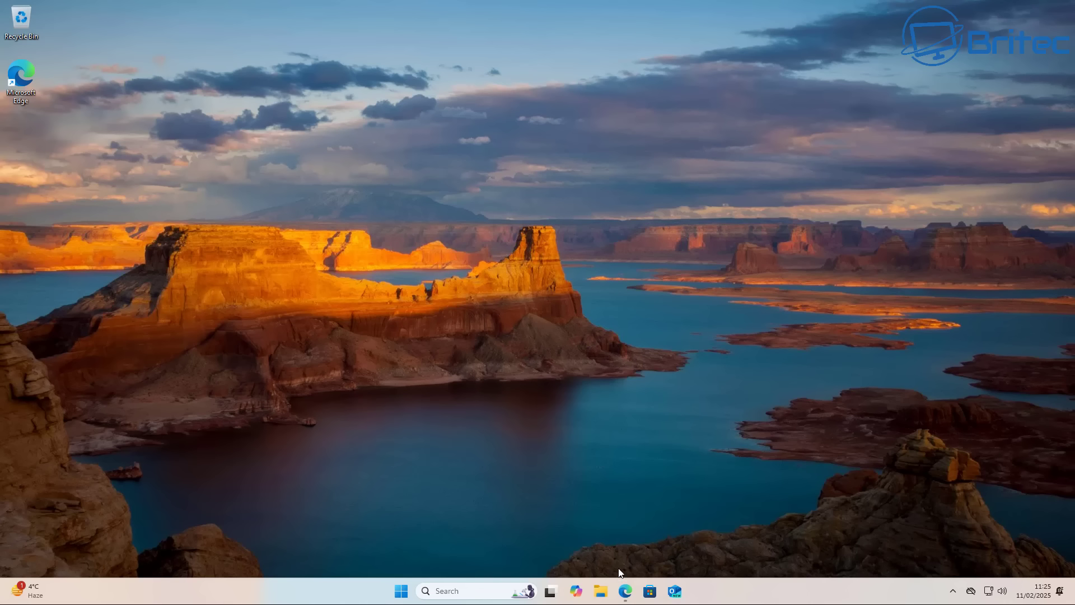
# Switch to Microsoft Edge with the WinScript website at winscript.cc
pyautogui.click(625, 592)
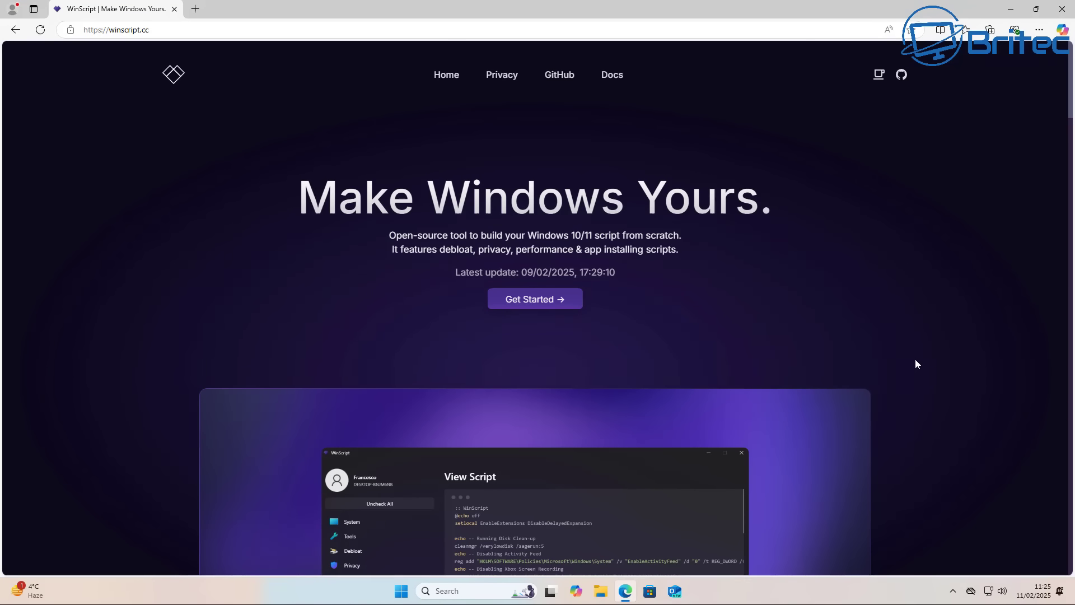
pyautogui.middleClick(970, 167)
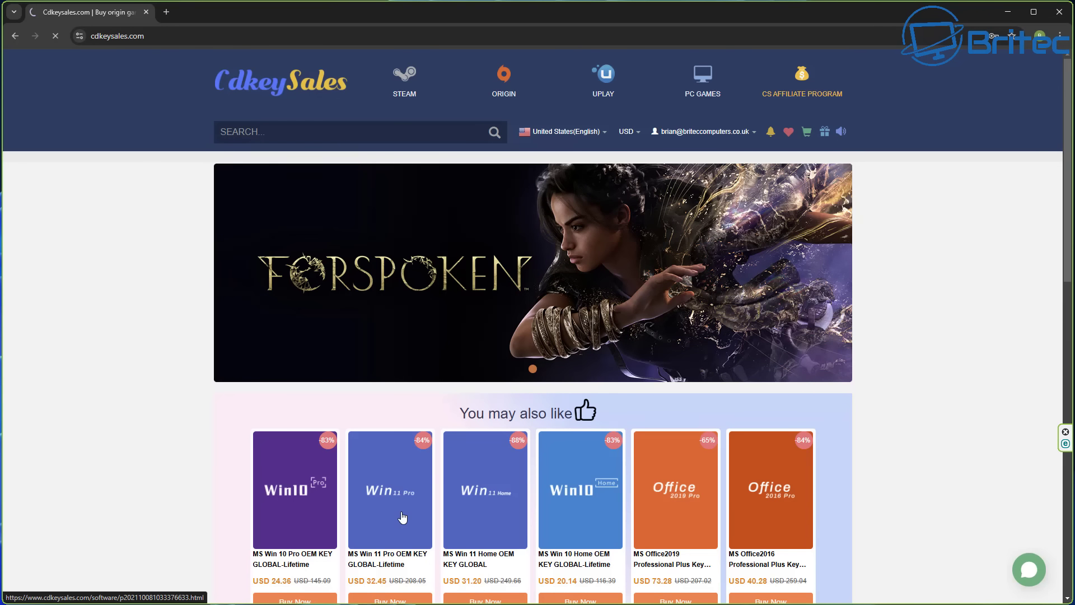
# Buy one MS Win 11 Pro OEM KEY GLOBAL-Lifetime on Cdkeysales and apply promotion code BR09 to the order
pyautogui.click(402, 518)
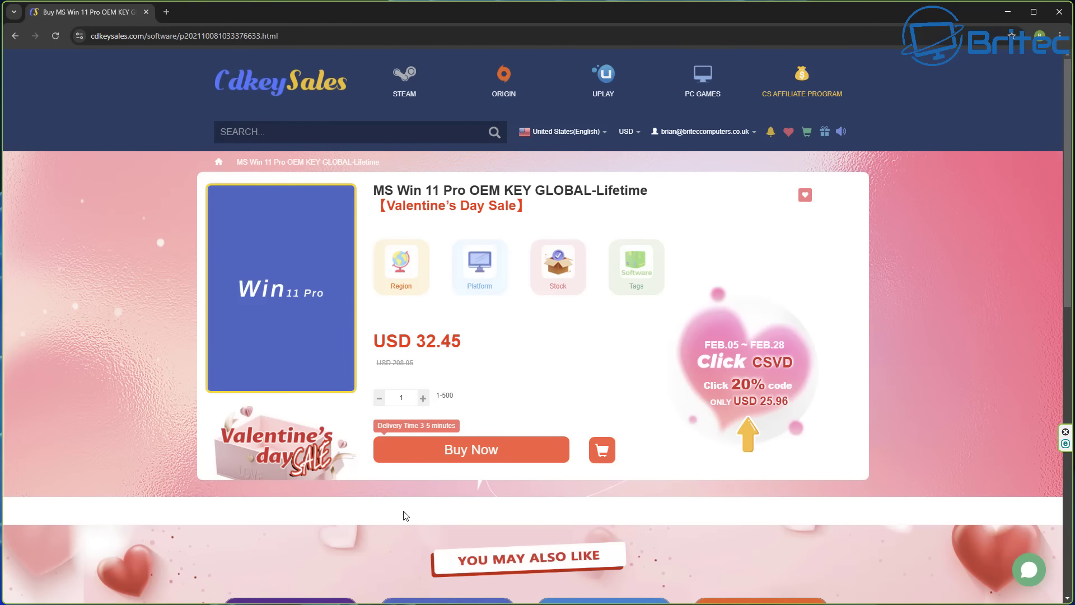
pyautogui.click(478, 455)
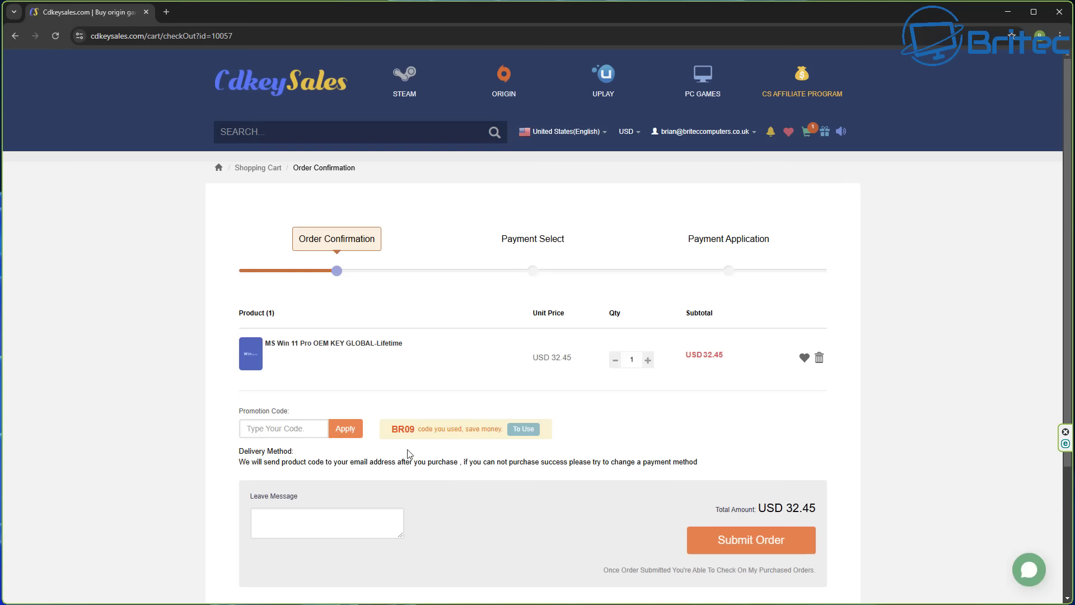
pyautogui.click(289, 429)
pyautogui.write('BR09')
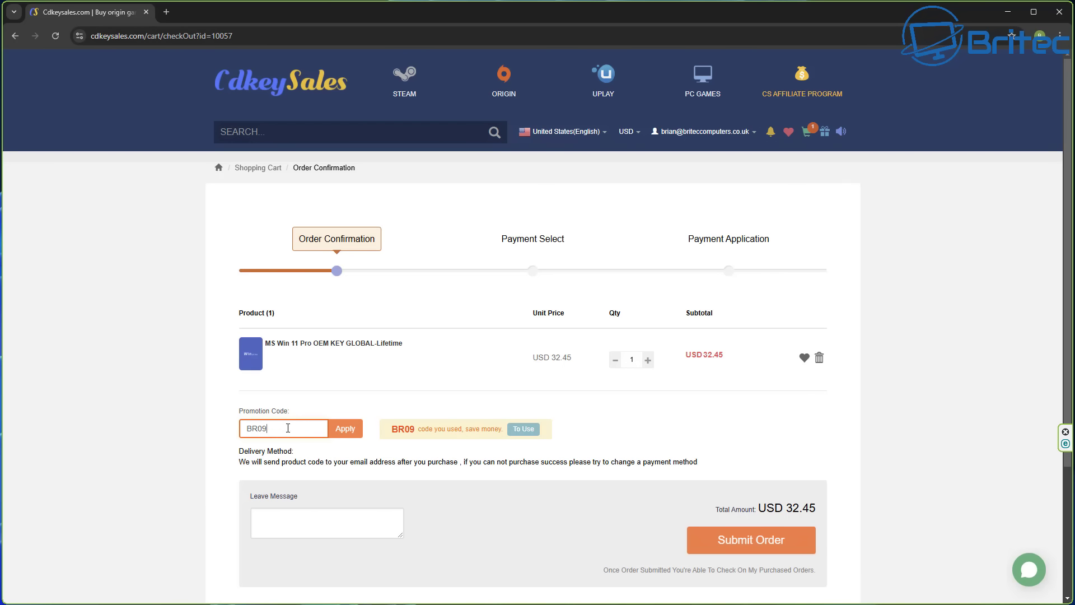
pyautogui.click(345, 429)
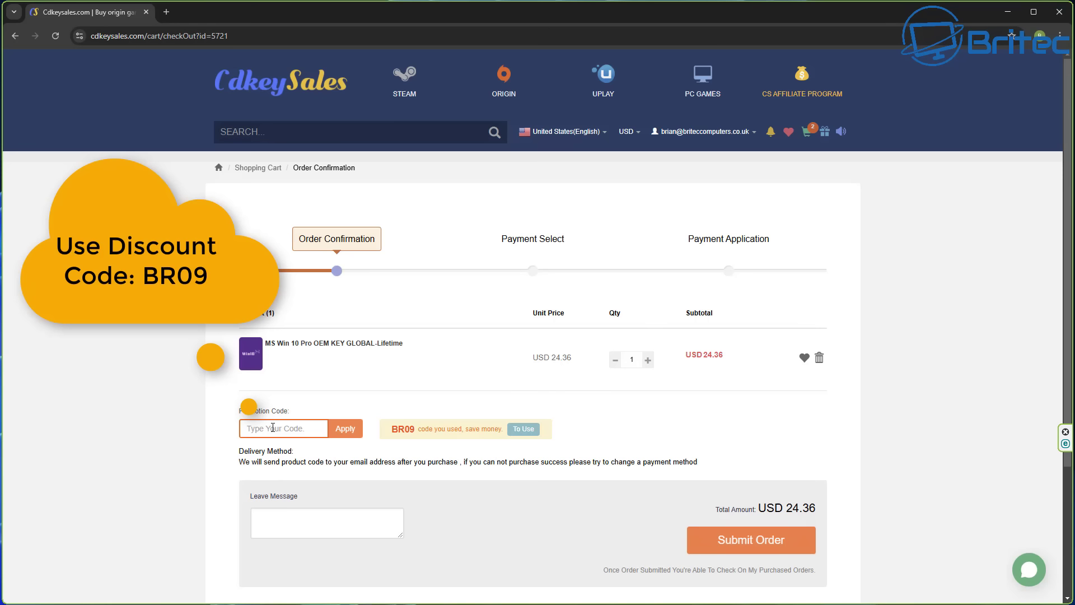
# Apply promotion code BR09 to the MS Win 10 Pro OEM key order and submit the order
pyautogui.write('BR09')
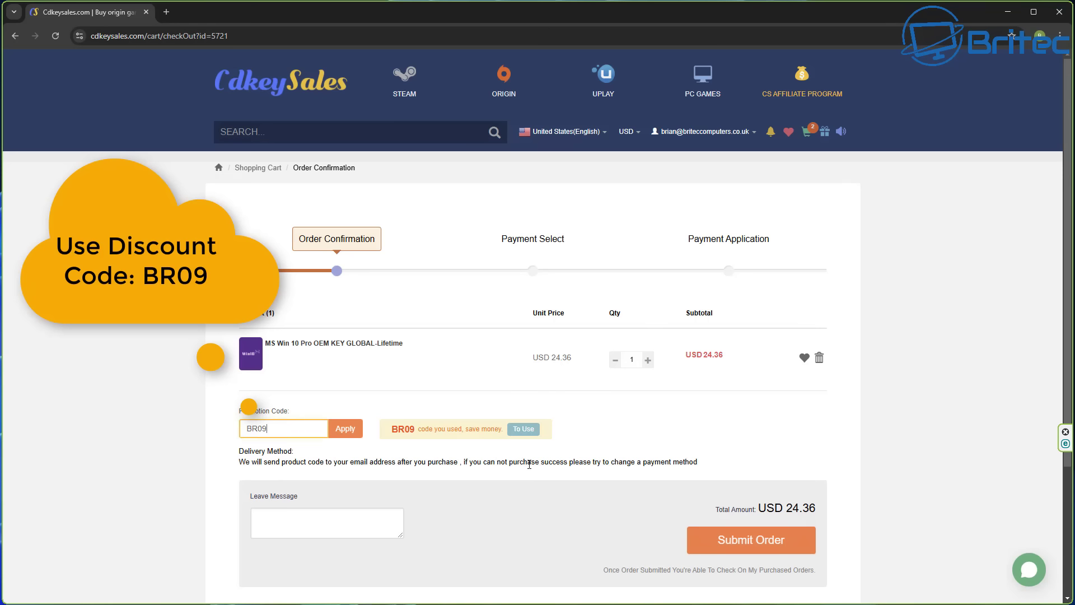
pyautogui.click(347, 431)
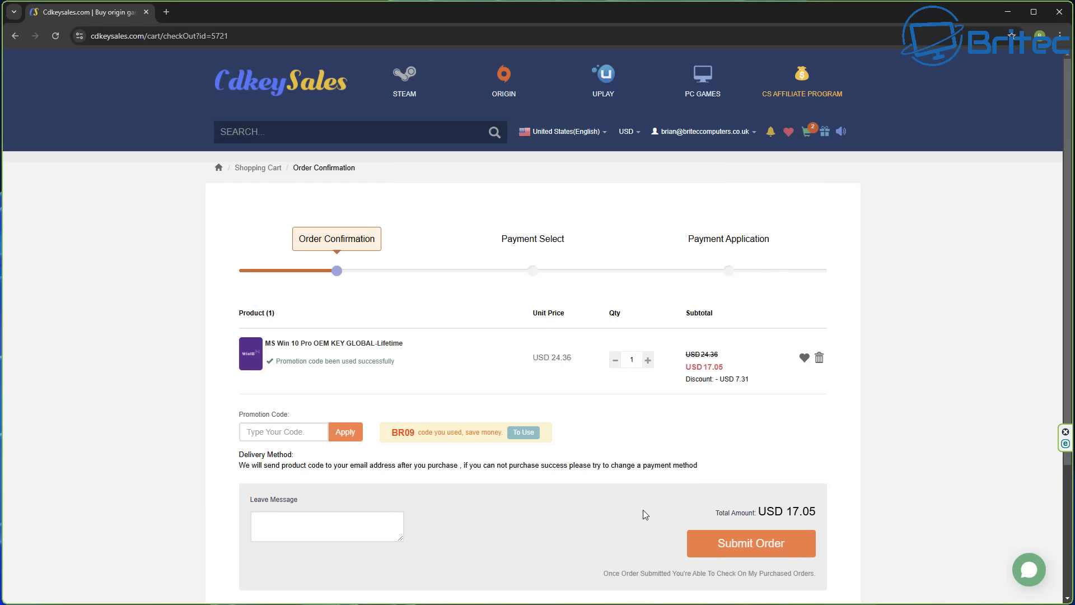
pyautogui.click(765, 547)
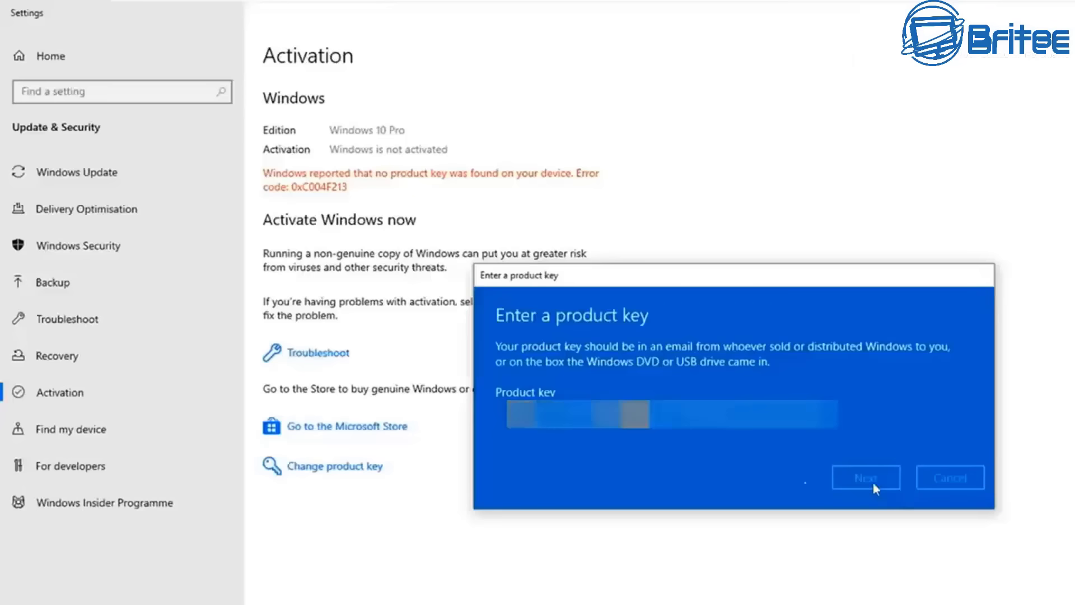
# Submit the entered product key and activate Windows 10 Pro
pyautogui.click(873, 483)
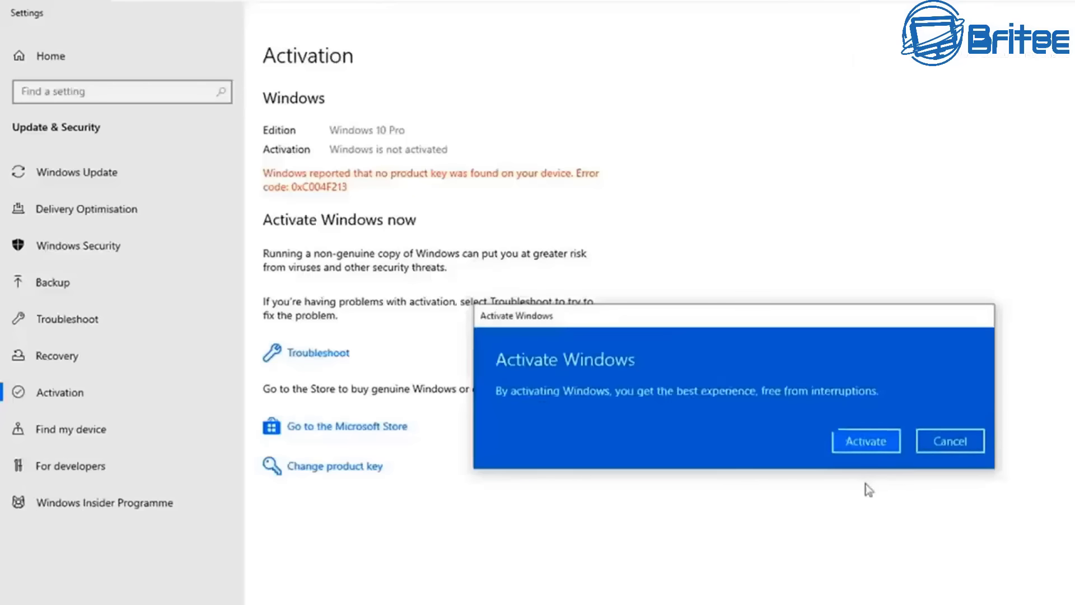
pyautogui.click(870, 443)
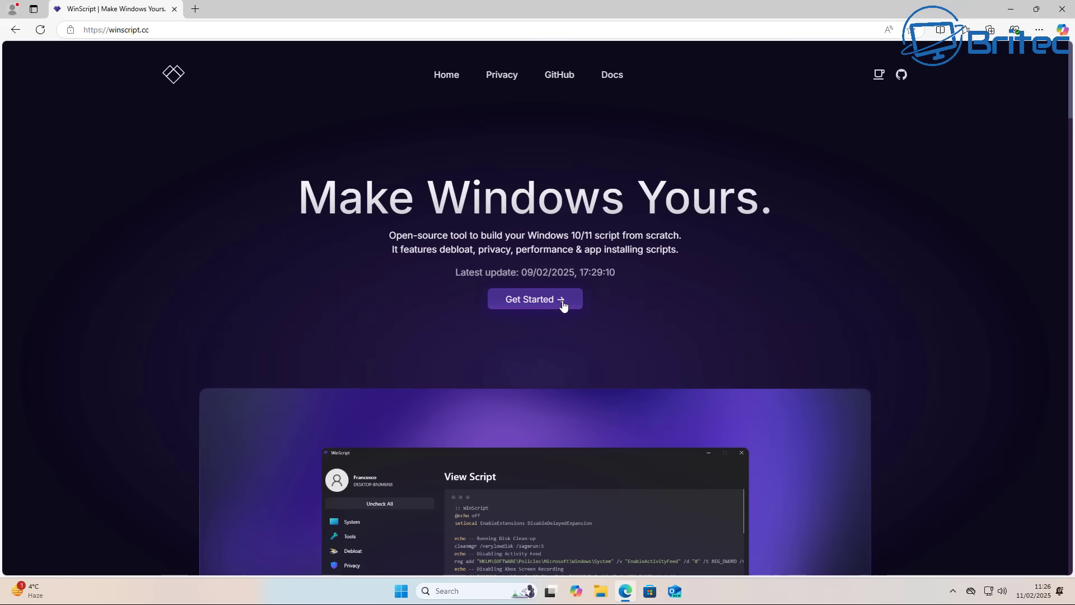
# Choose the desktop version of WinScript and download winscript-installer.exe from the v1.1.2 release on GitHub
pyautogui.click(563, 305)
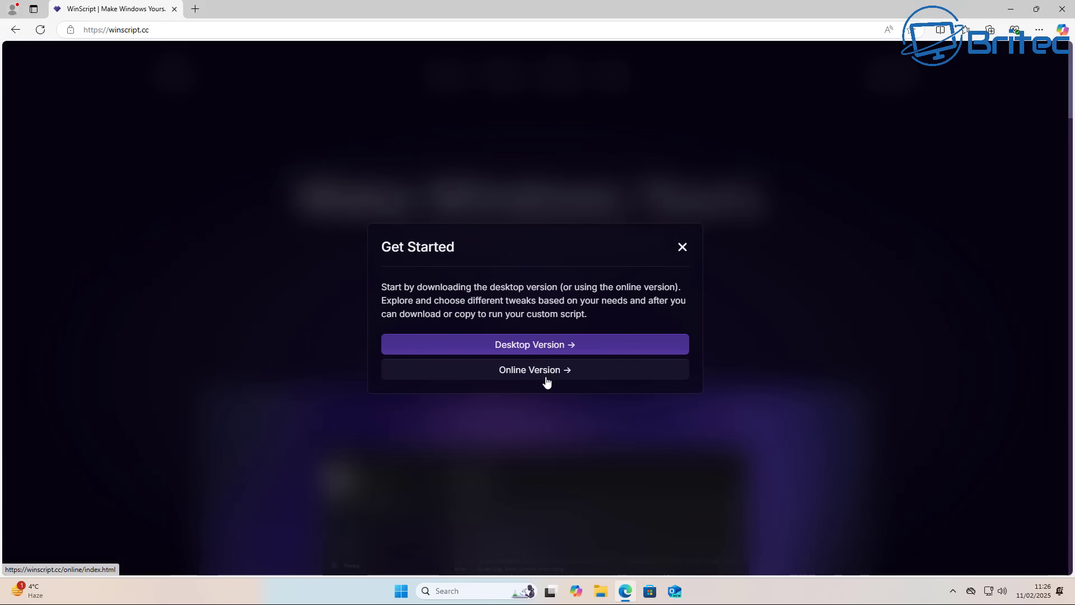
pyautogui.click(553, 346)
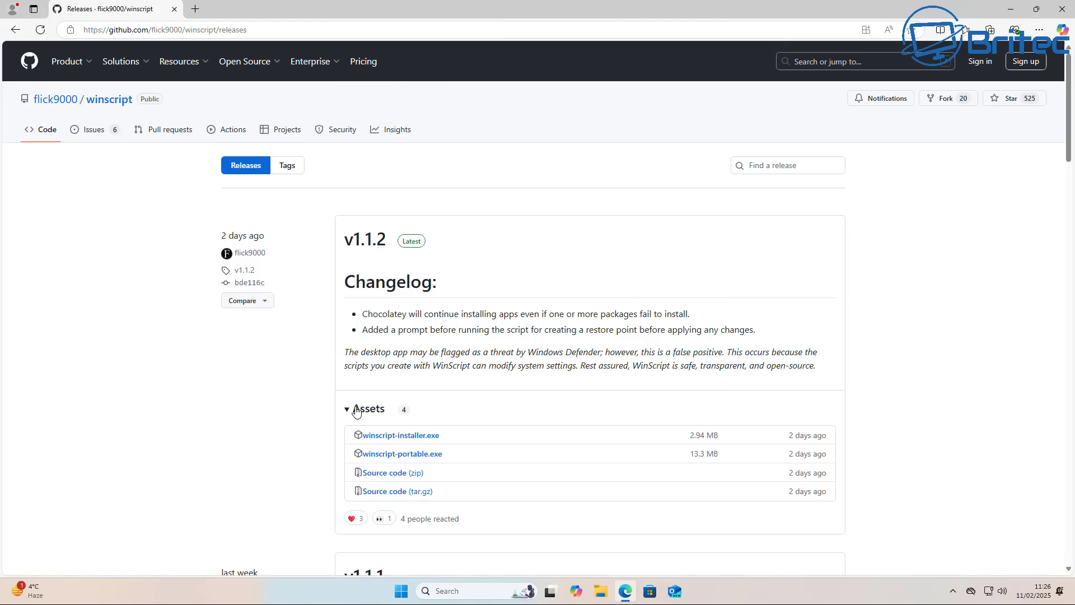
pyautogui.click(426, 437)
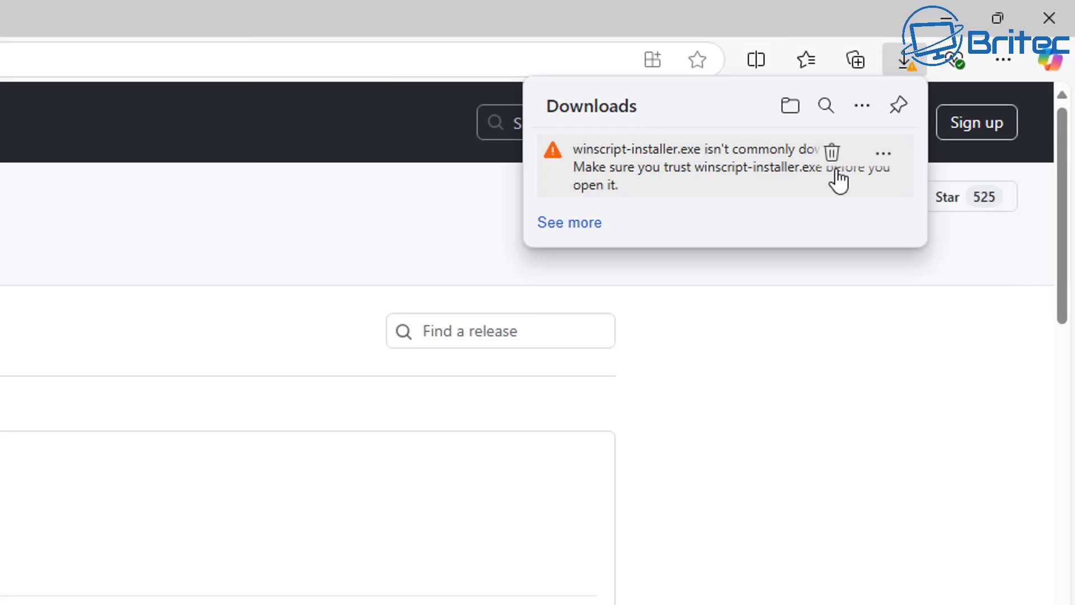
# Keep the flagged winscript-installer.exe download despite the SmartScreen warning
pyautogui.click(893, 154)
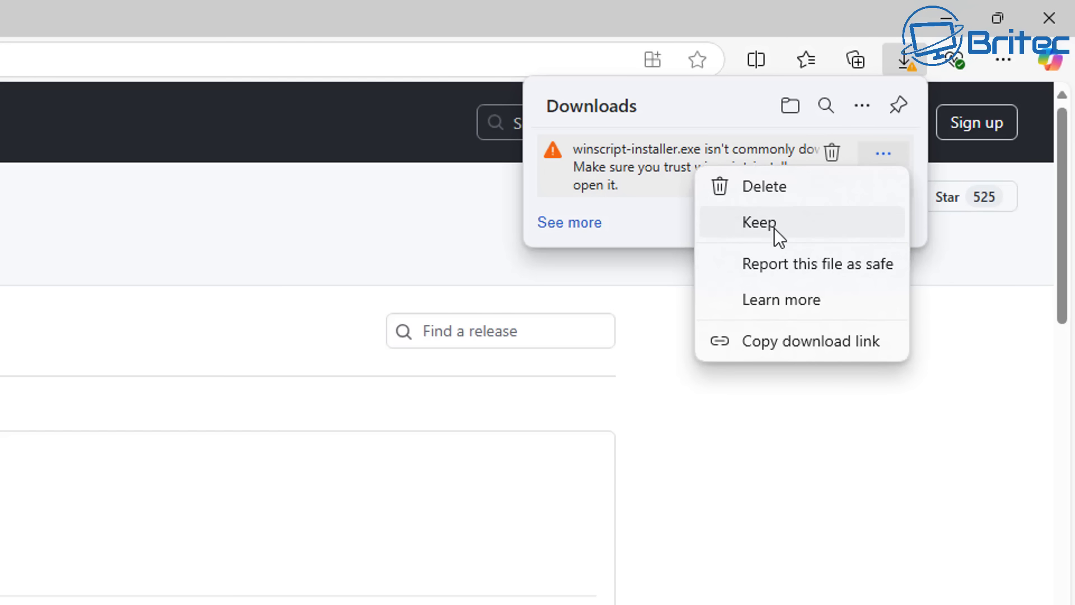
pyautogui.click(774, 227)
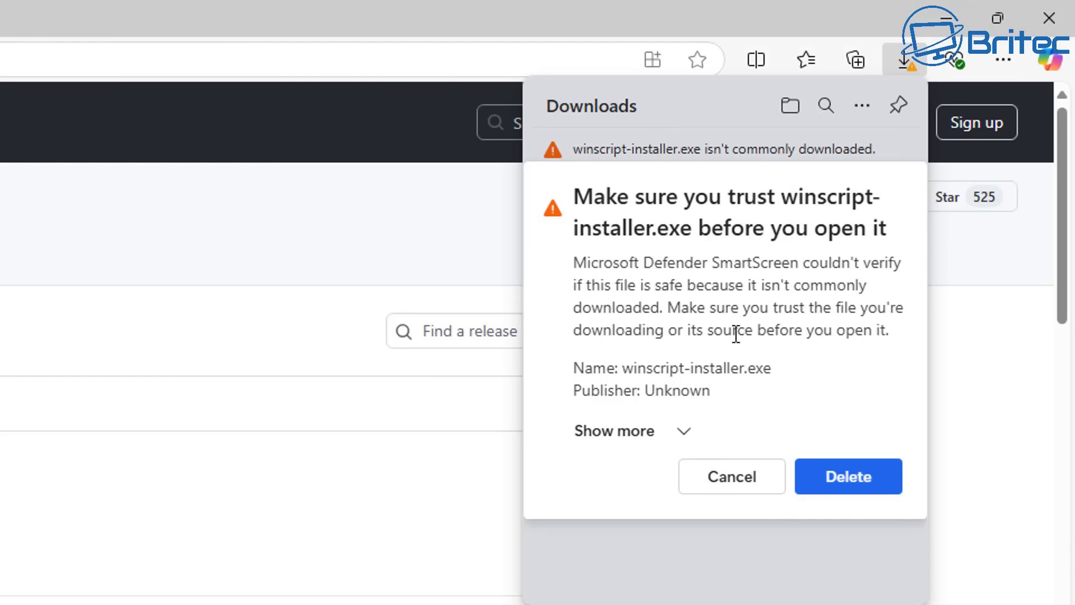
pyautogui.click(695, 446)
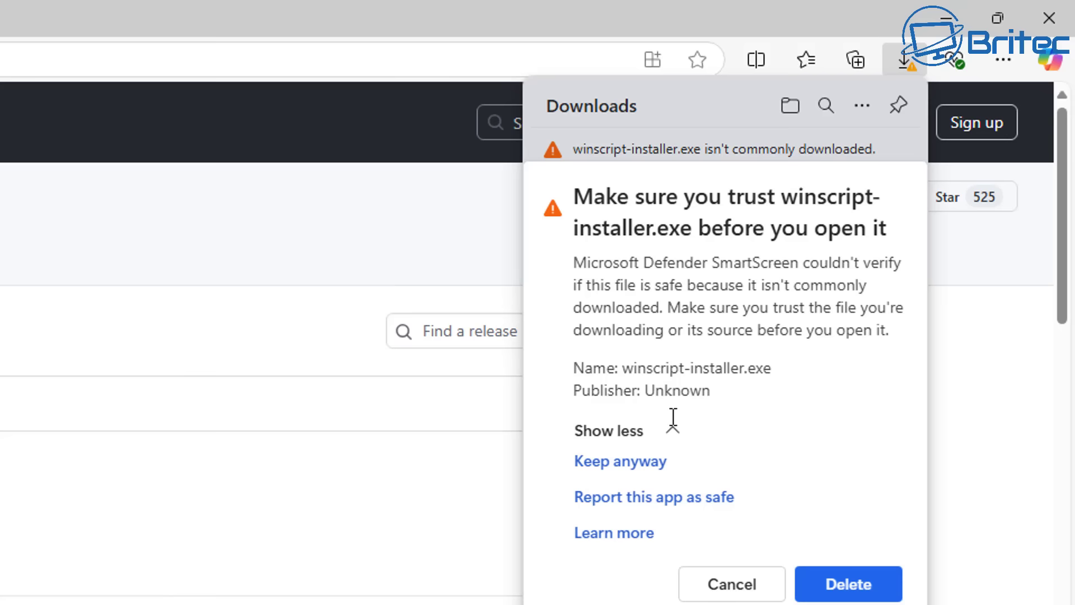
pyautogui.click(644, 463)
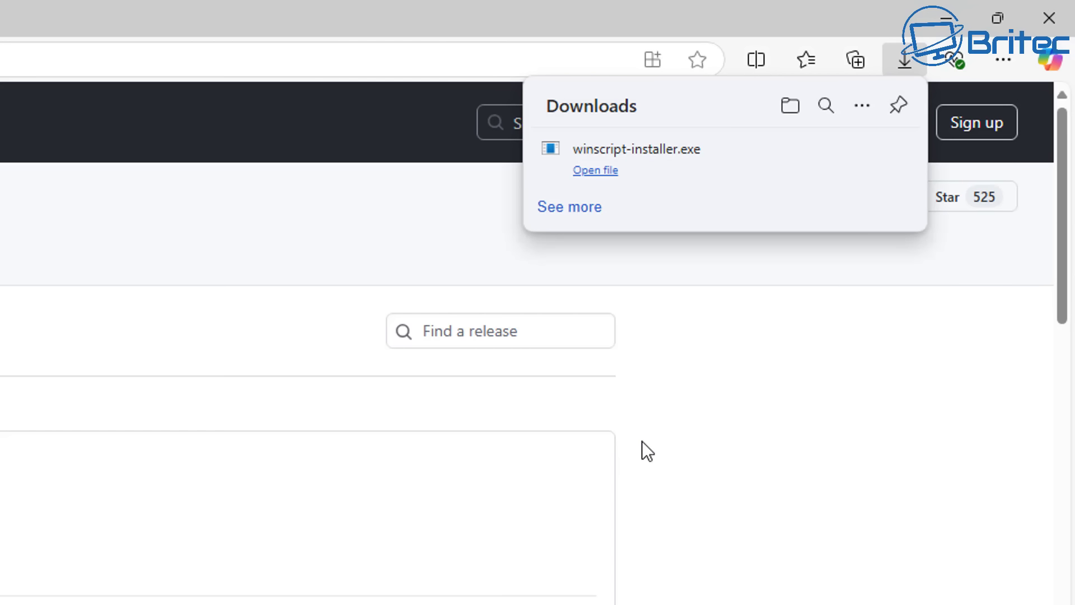
# Run winscript-installer.exe, allow it to make changes to the device, and minimize the browser
pyautogui.click(653, 166)
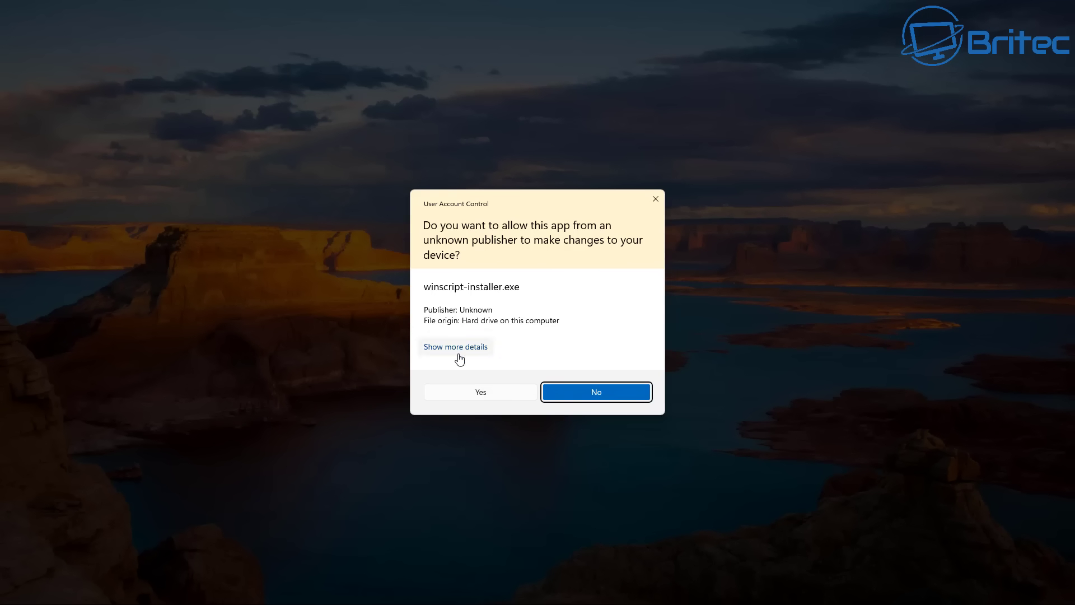
pyautogui.click(477, 390)
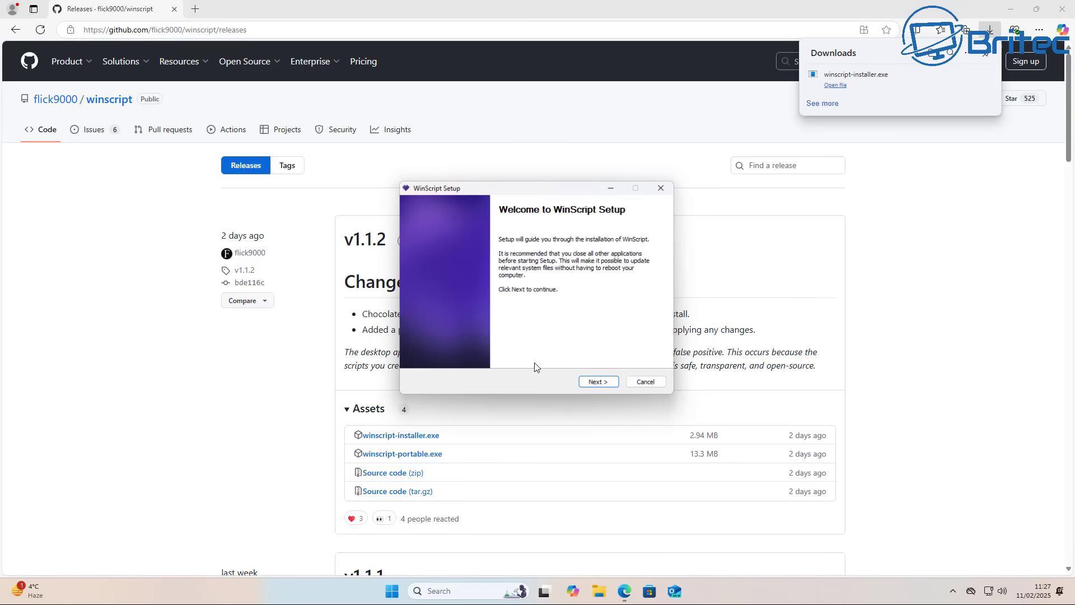
pyautogui.click(1020, 11)
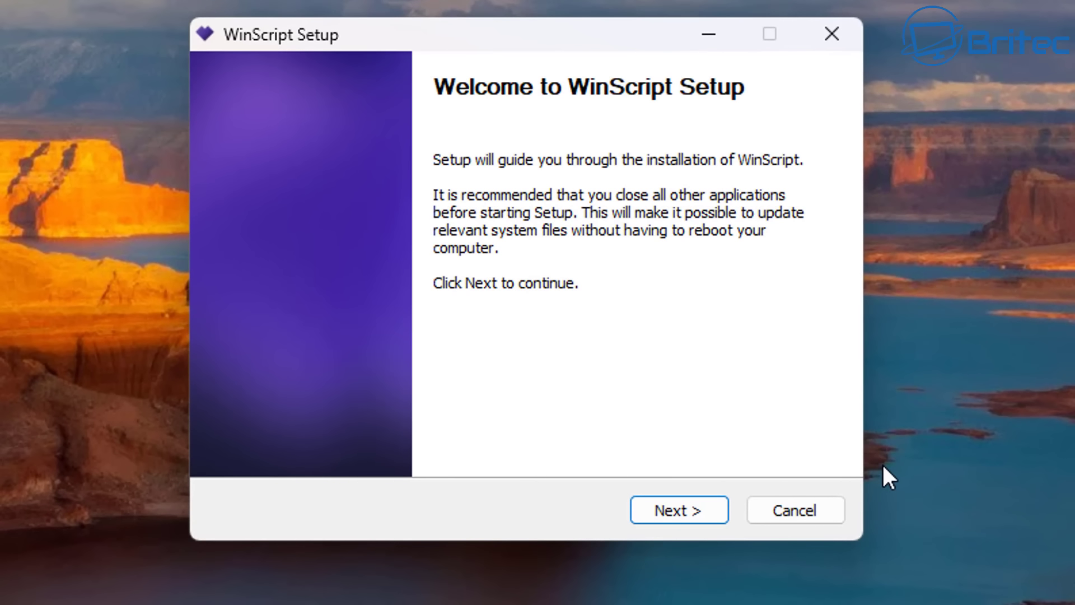
# Install WinScript for anyone using this computer, without a desktop shortcut, and launch it when setup finishes
pyautogui.click(662, 522)
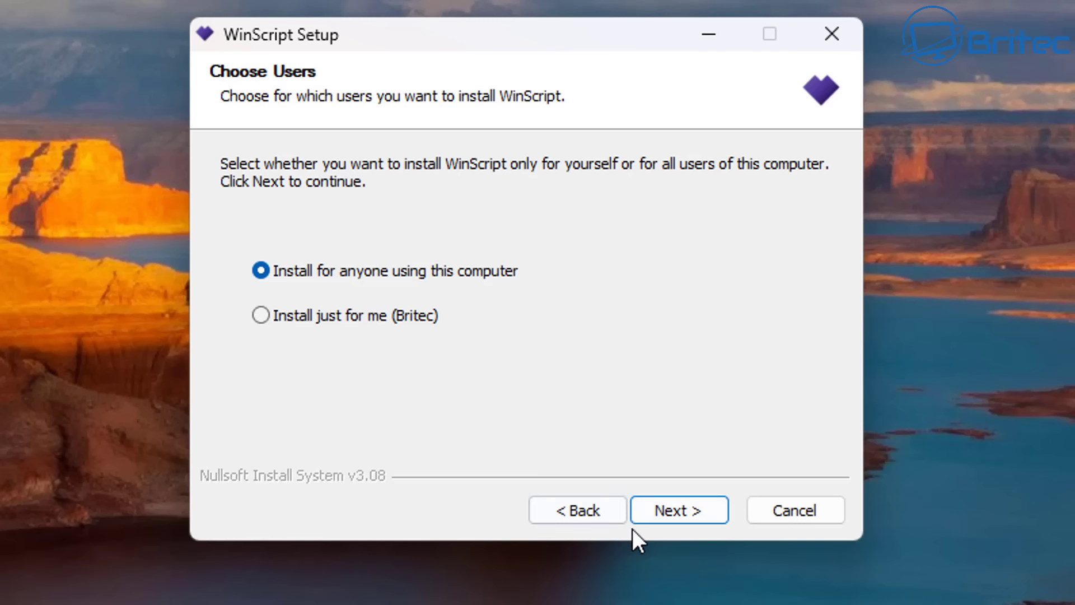
pyautogui.click(671, 511)
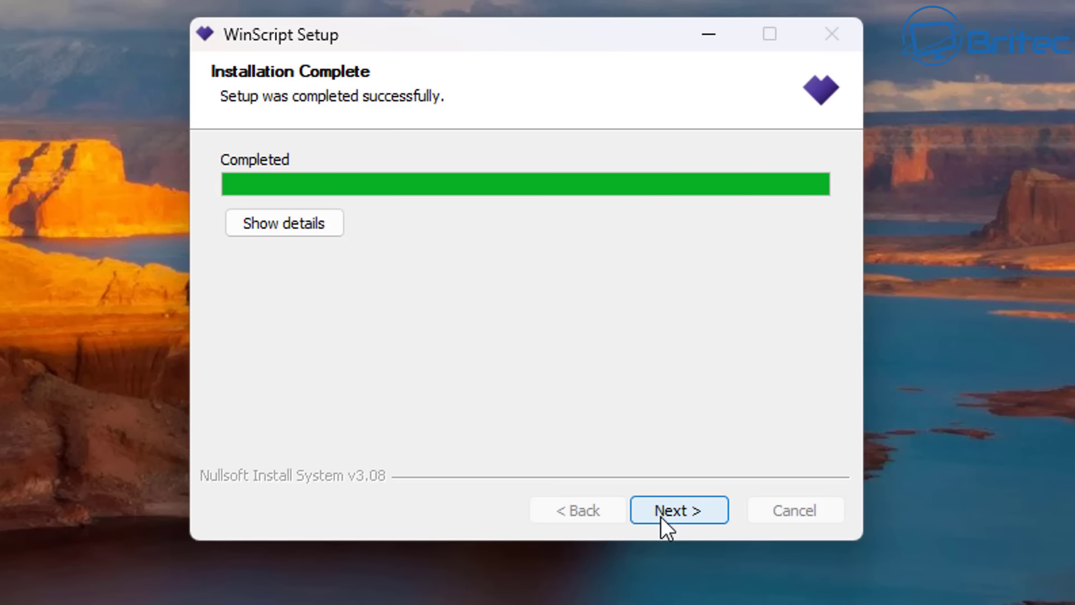
pyautogui.click(662, 516)
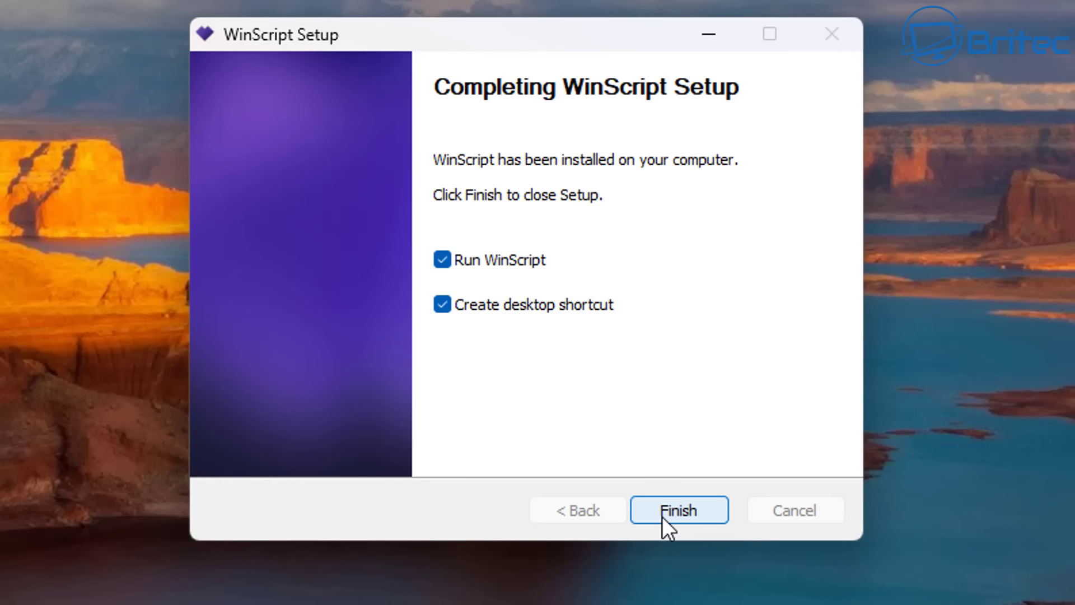
pyautogui.click(457, 301)
pyautogui.click(703, 513)
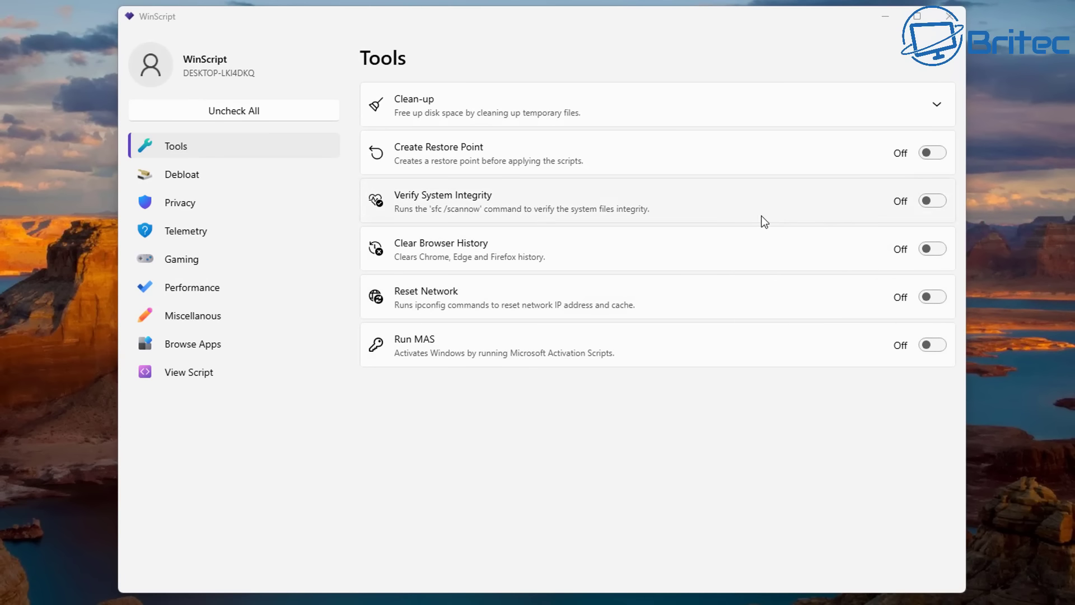
# Enable creating a restore point before applying the scripts, and expand the Windows Apps options in the Debloat section
pyautogui.click(928, 157)
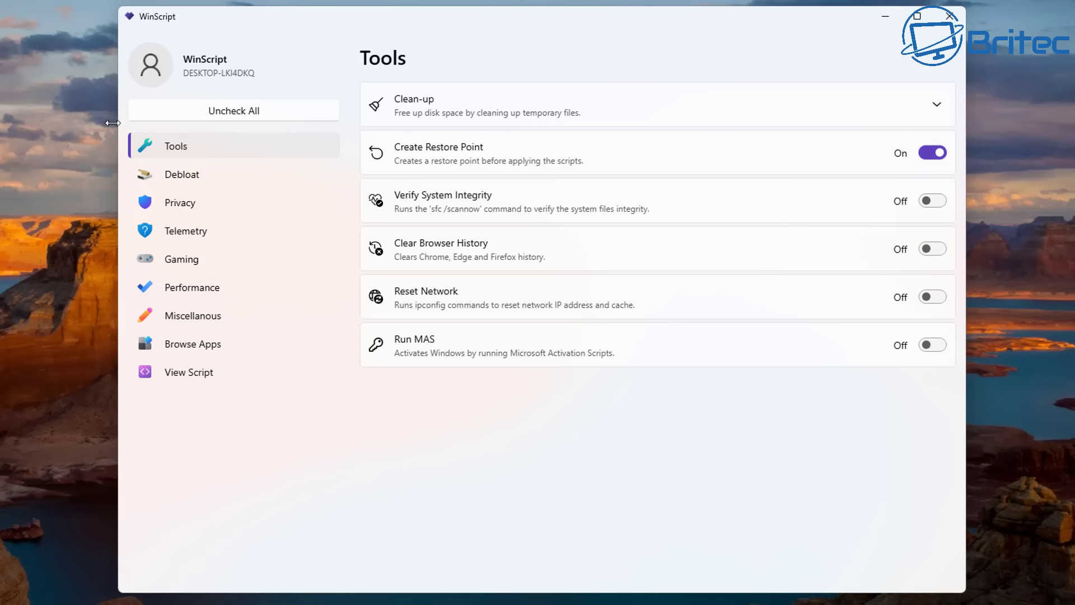
pyautogui.click(167, 185)
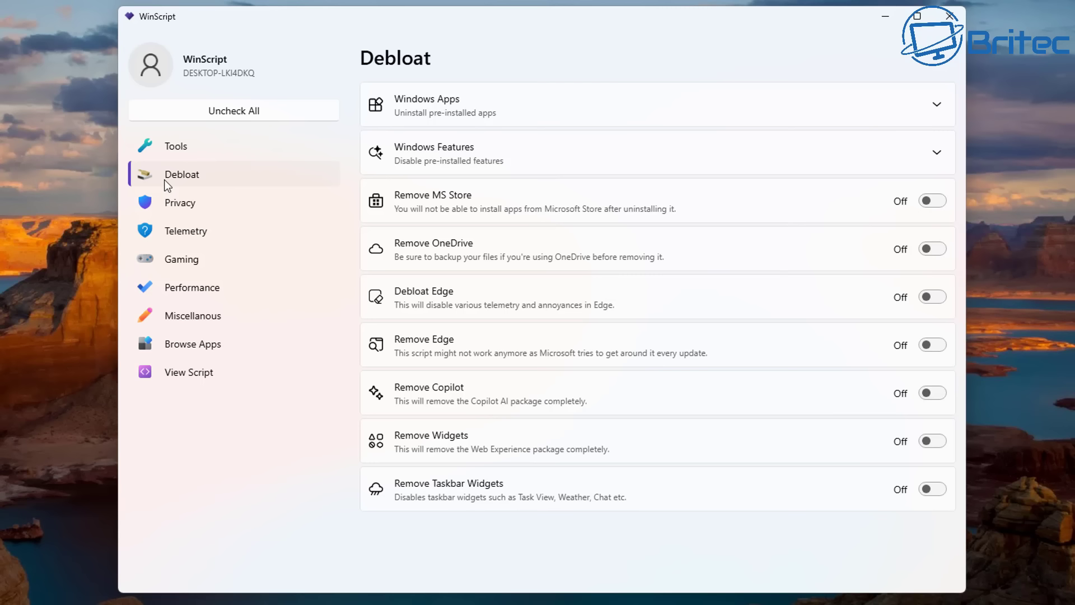
pyautogui.click(941, 108)
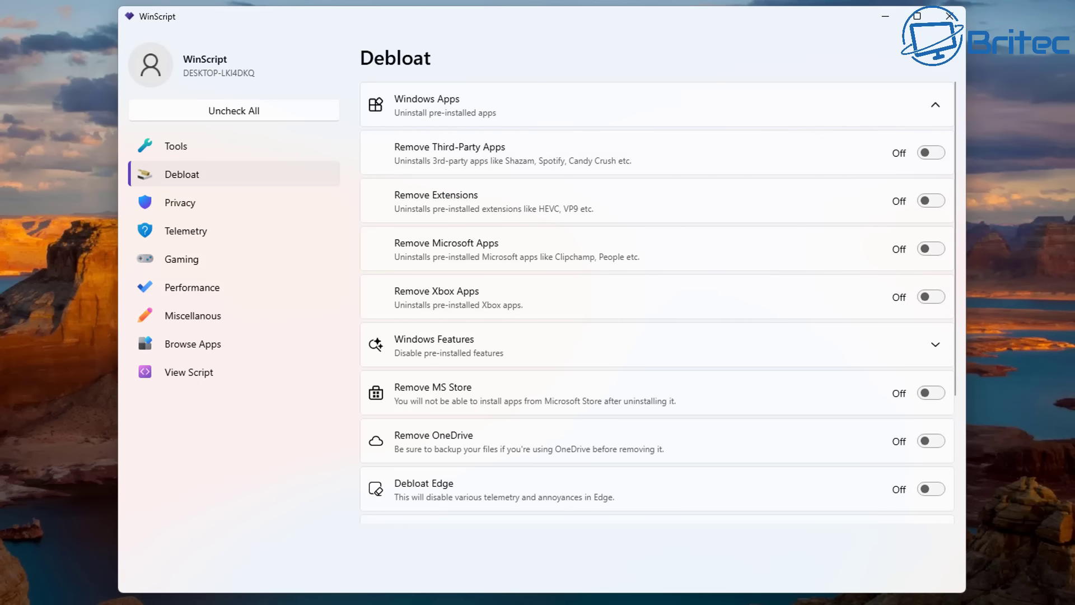
# Examine the full list of installed apps in the Windows Start menu
pyautogui.press('super')
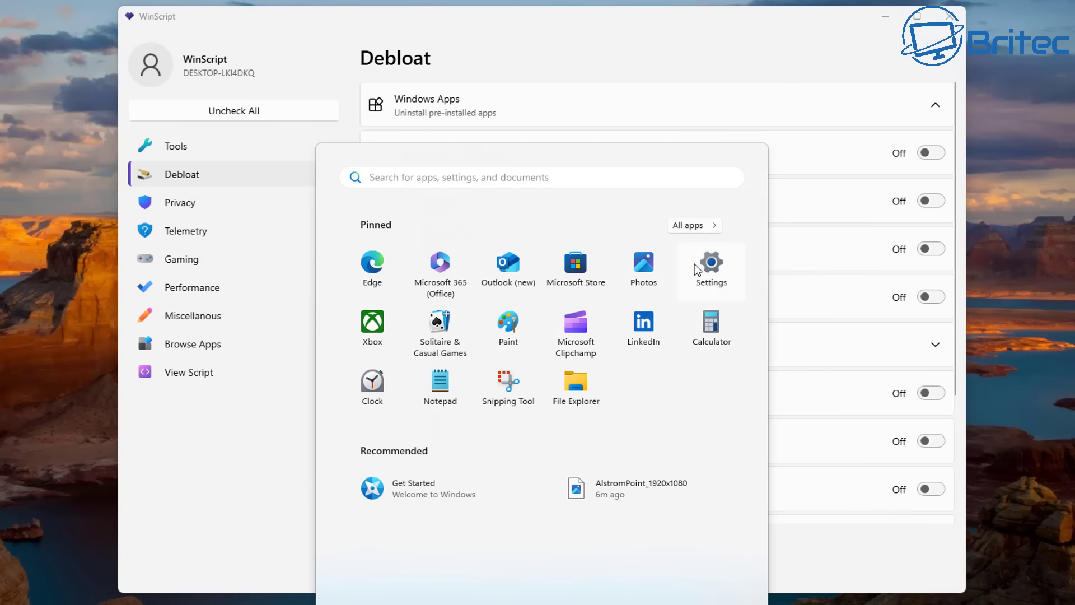
pyautogui.click(694, 225)
pyautogui.scroll(-4, 444, 445)
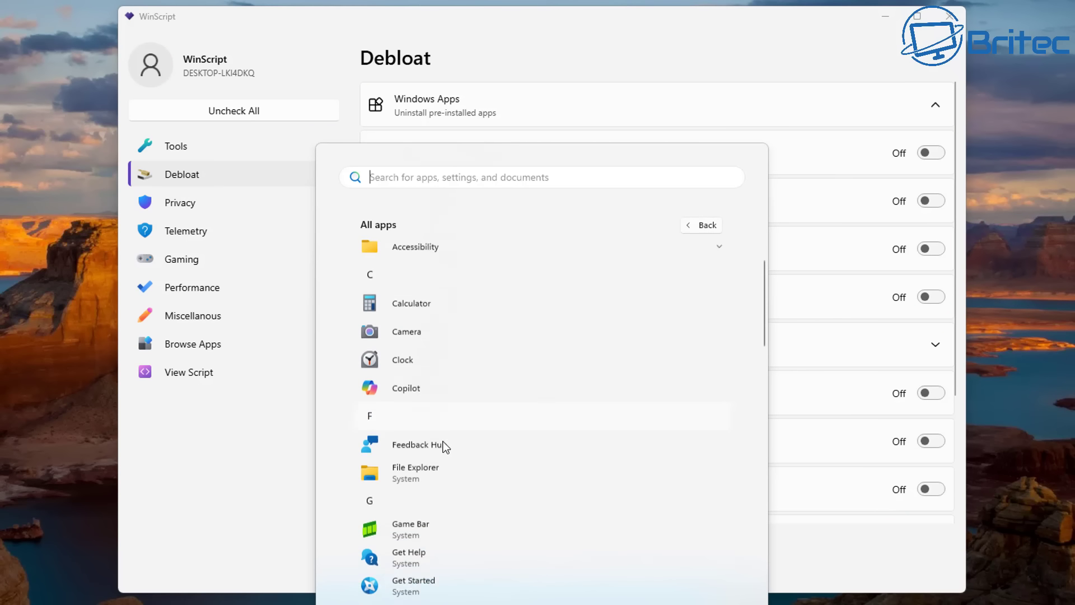
pyautogui.scroll(-8, 444, 446)
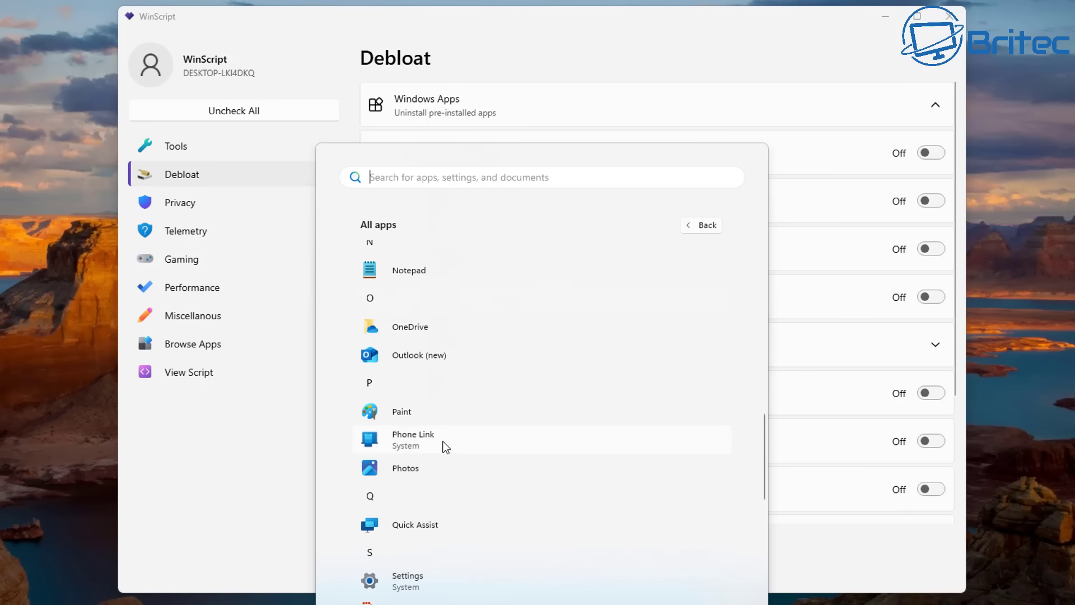
pyautogui.scroll(-3, 445, 446)
pyautogui.click(624, 28)
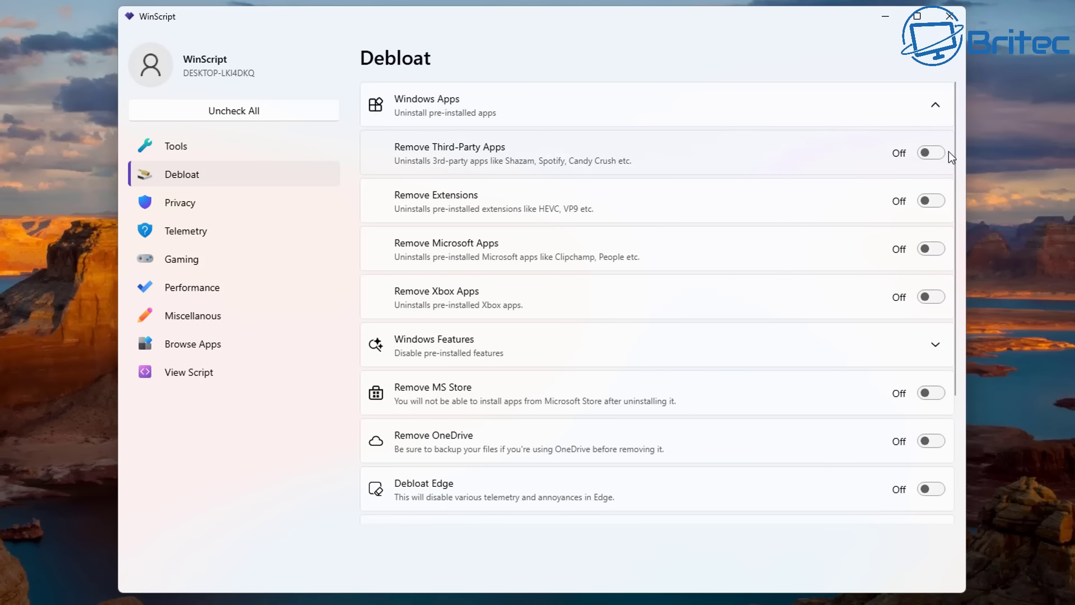
# Enable the removal of third-party apps, Microsoft apps and Xbox apps
pyautogui.click(928, 155)
pyautogui.click(921, 250)
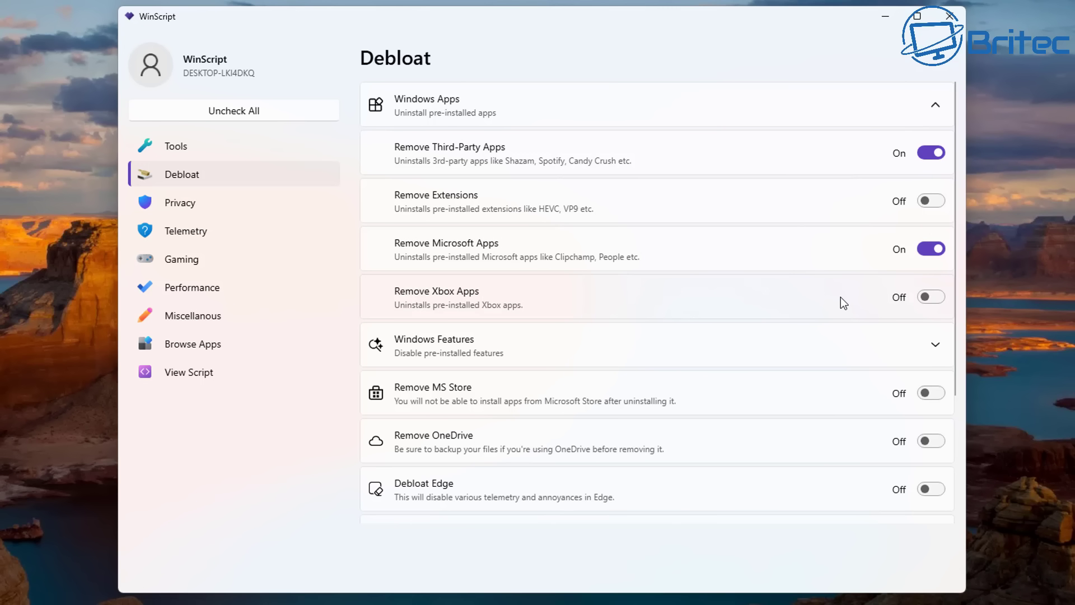
pyautogui.click(931, 297)
# Under Windows Features, choose to disable Consumer Features, Recall, Internet Explorer, Hyper-V, Fax & Scan and Media Player
pyautogui.click(935, 348)
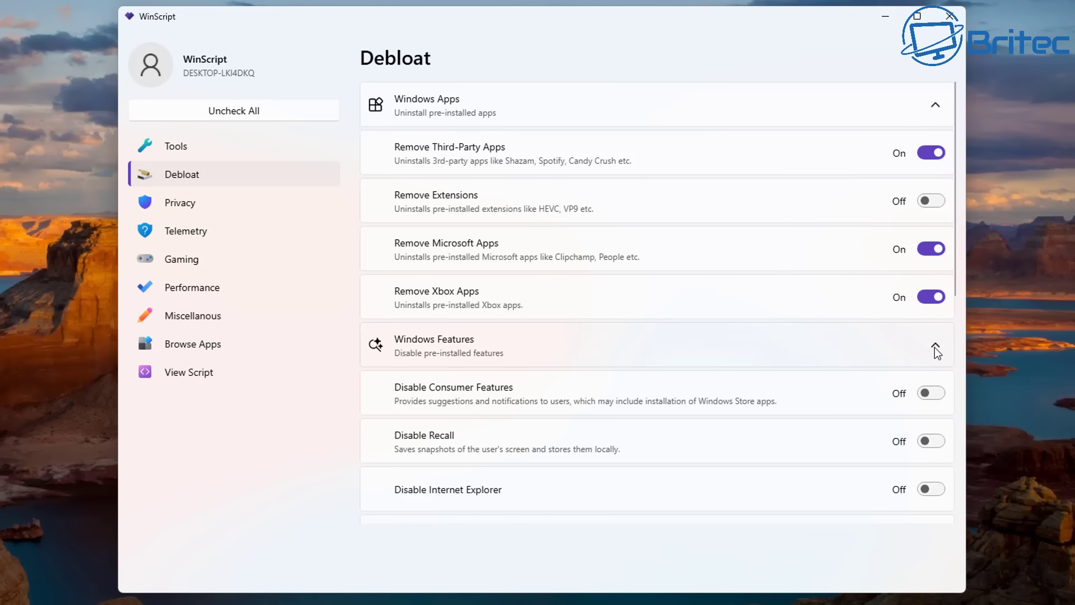
pyautogui.scroll(-3, 927, 356)
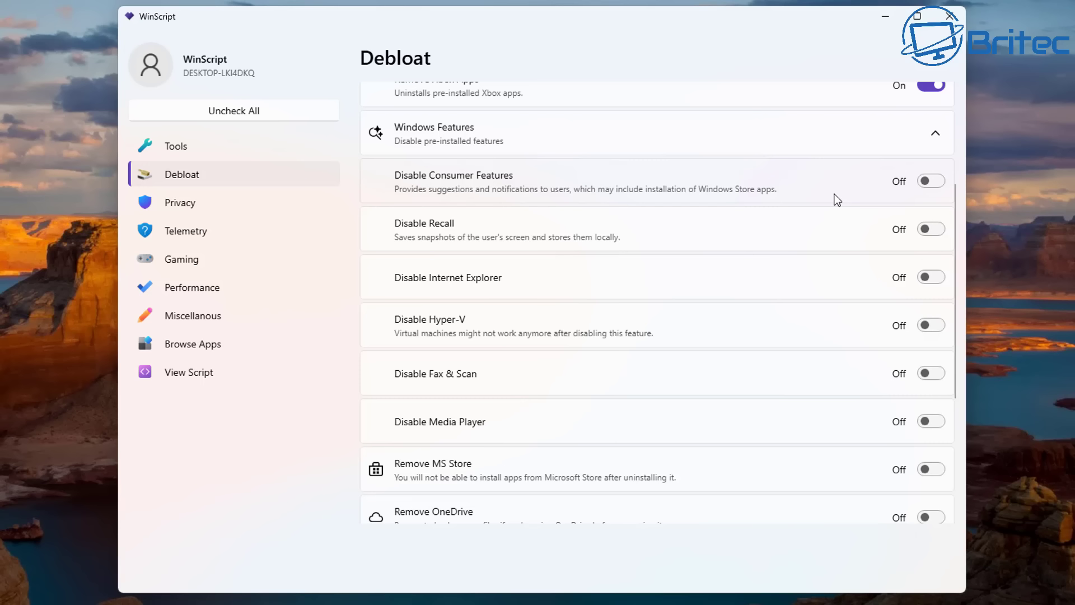
pyautogui.click(936, 184)
pyautogui.click(935, 235)
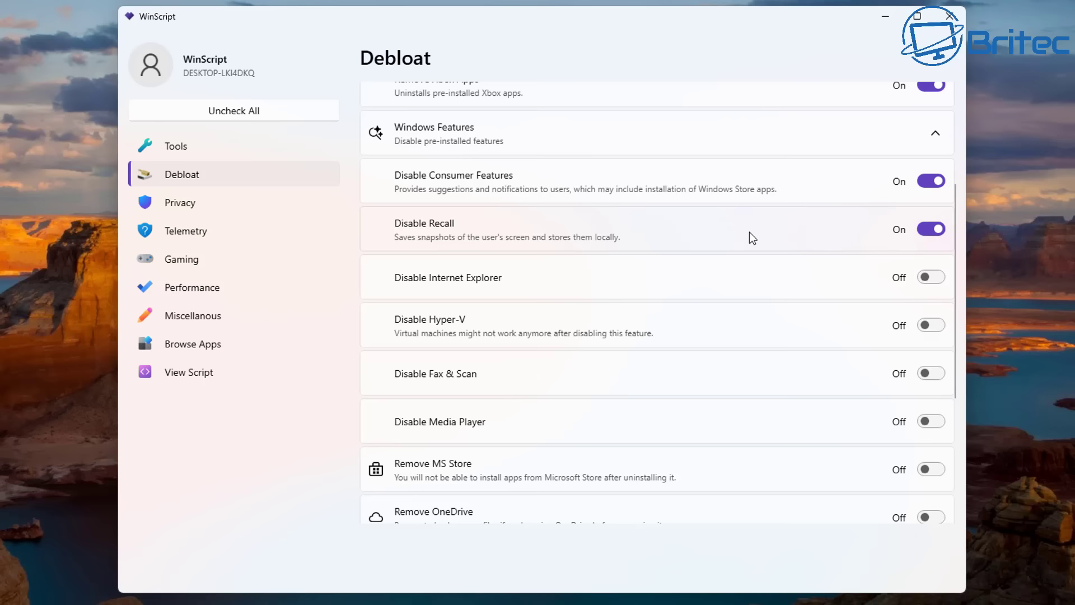
pyautogui.click(935, 290)
pyautogui.click(940, 330)
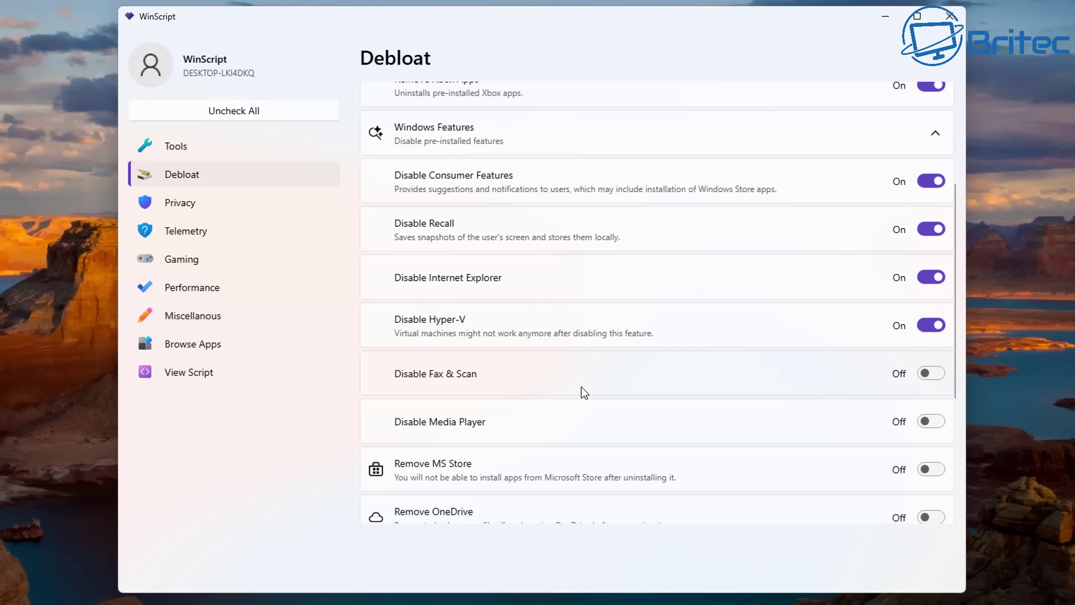
pyautogui.click(926, 375)
pyautogui.click(932, 426)
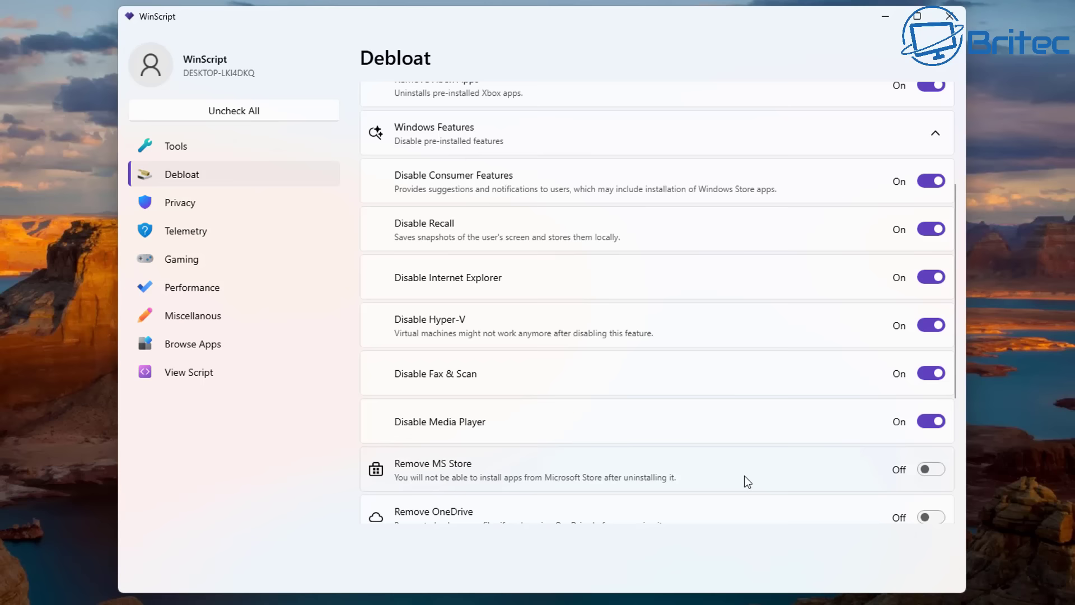
# Enable the Debloat options Remove MS Store, Remove OneDrive and Debloat Edge
pyautogui.scroll(-1, 744, 475)
pyautogui.scroll(-2, 745, 476)
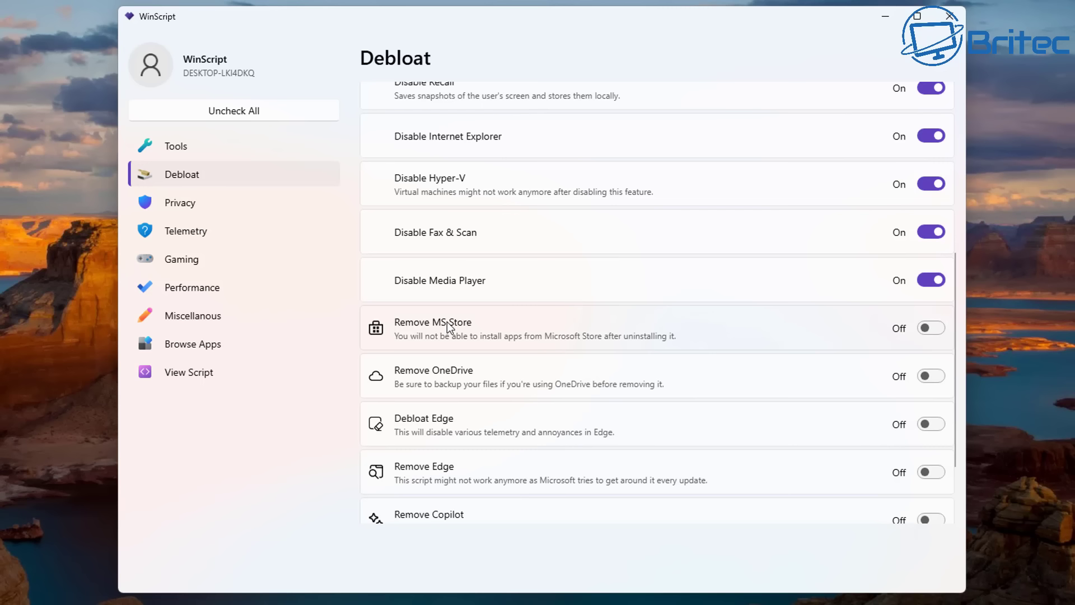
pyautogui.click(931, 333)
pyautogui.click(936, 380)
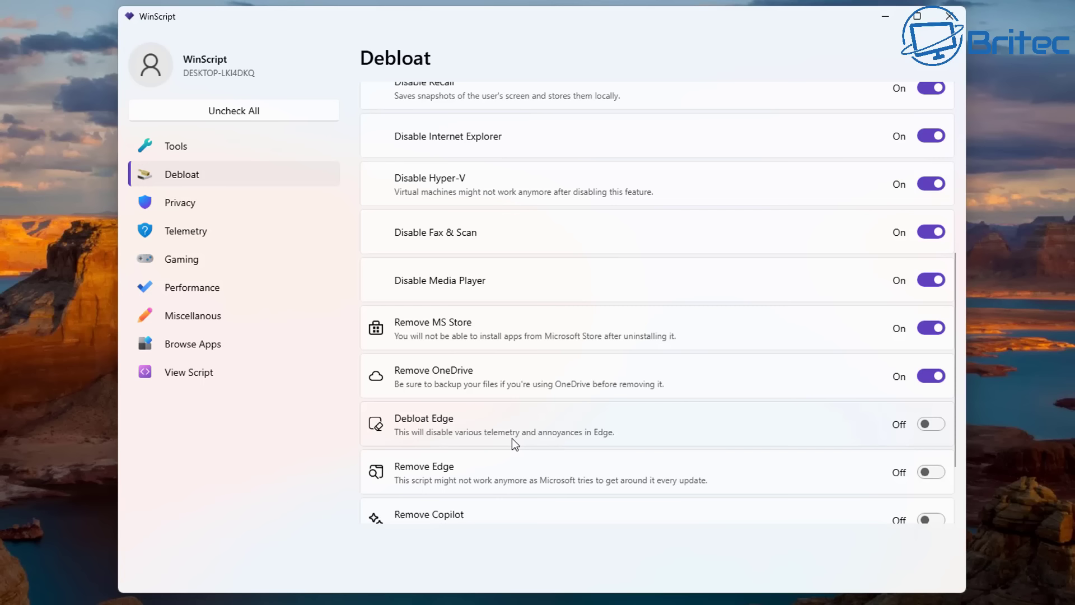
pyautogui.click(925, 426)
# Enable the Debloat options Remove Edge, Remove Copilot, Remove Widgets and Remove Taskbar Widgets
pyautogui.scroll(-2, 604, 429)
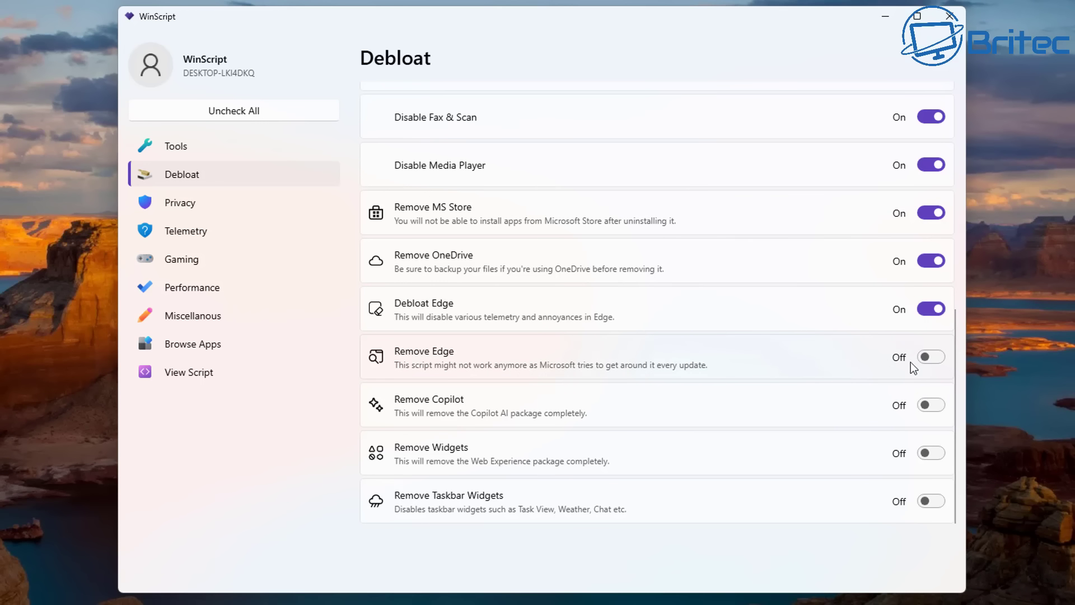
pyautogui.click(927, 357)
pyautogui.click(946, 415)
pyautogui.click(934, 458)
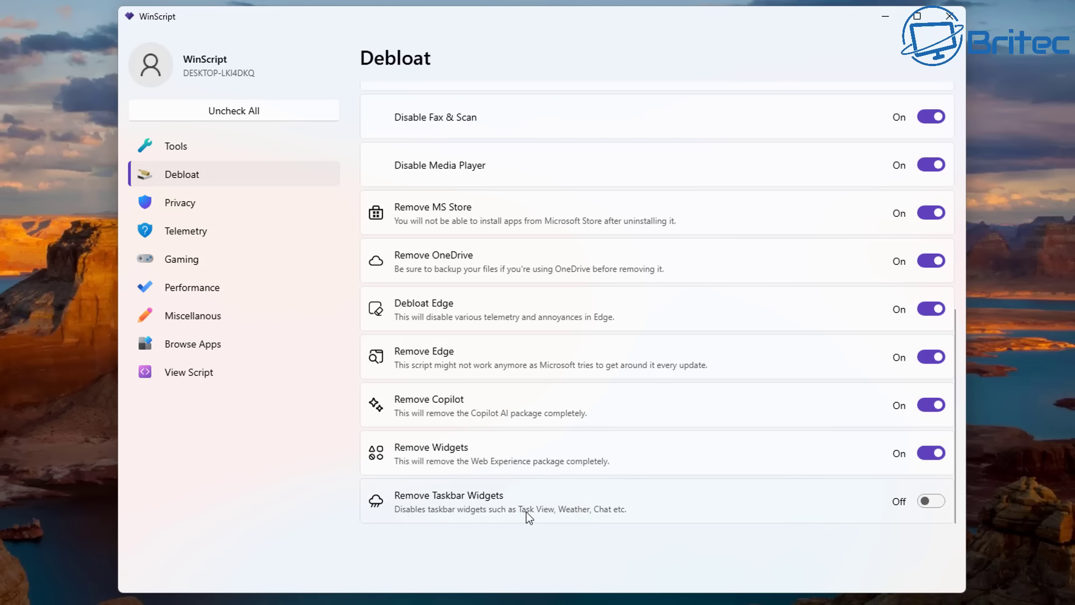
pyautogui.click(927, 505)
pyautogui.moveTo(17, 602)
# Go to the Privacy section and look over the options in the Disable App Access group
pyautogui.click(219, 202)
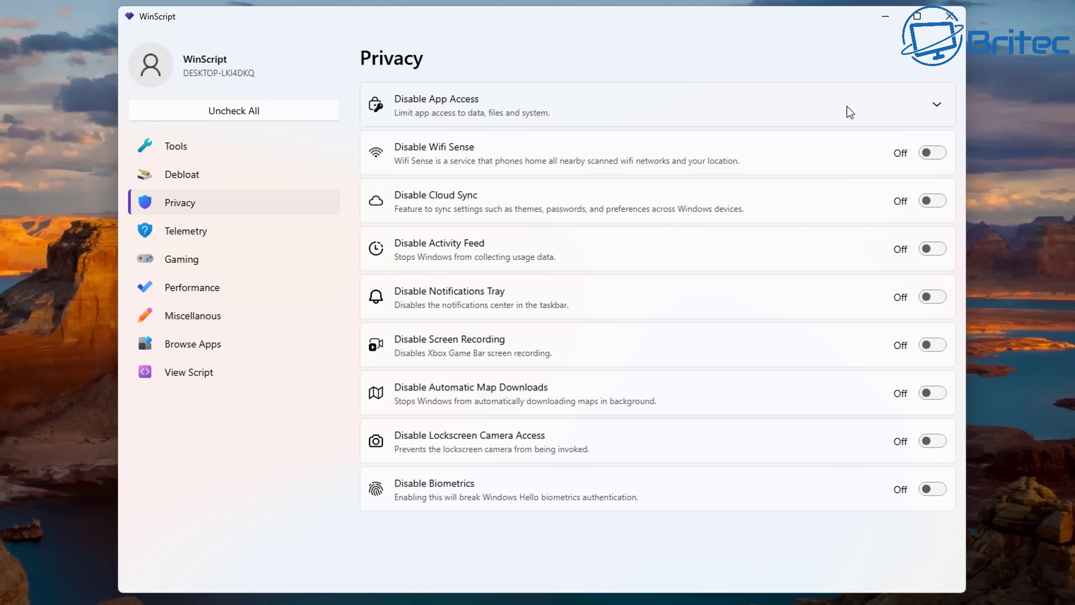
pyautogui.click(939, 107)
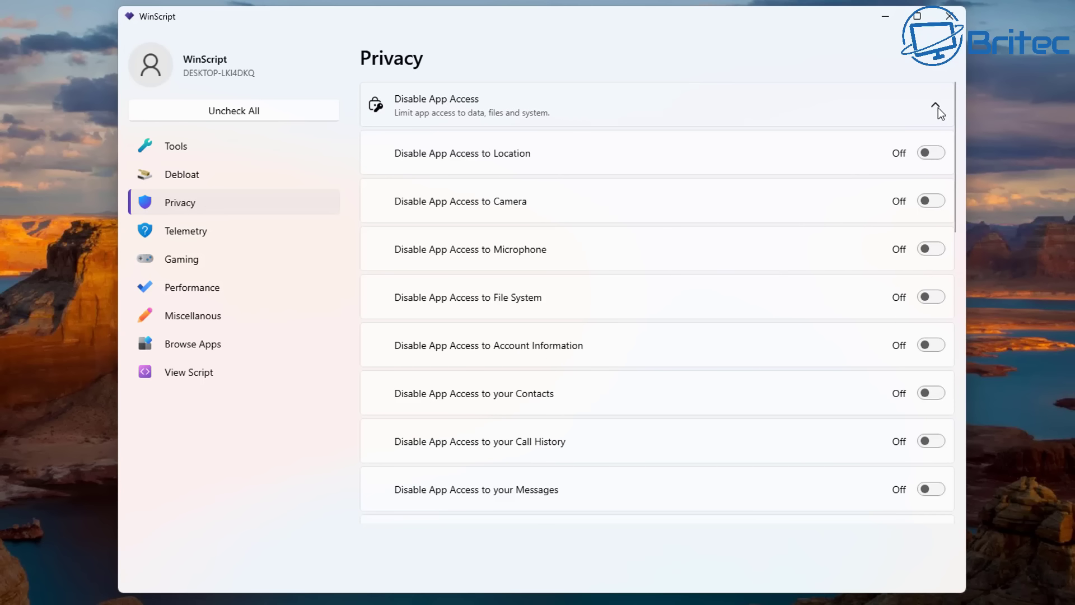
pyautogui.click(939, 108)
pyautogui.click(938, 107)
pyautogui.click(938, 108)
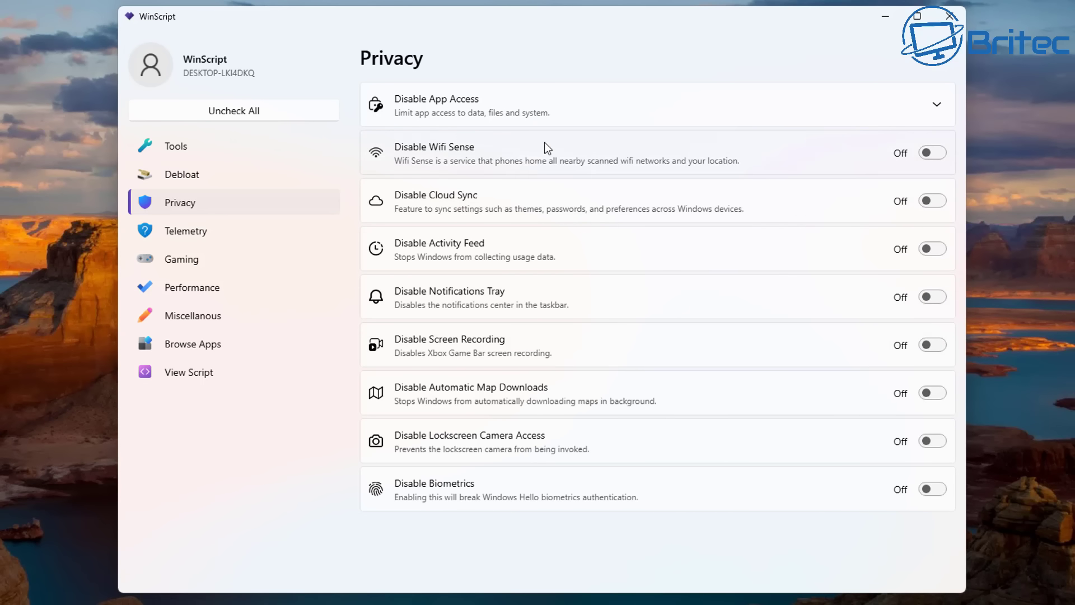
# Choose to disable Wifi Sense, Cloud Sync, Activity Feed, Notifications Tray, Screen Recording, Automatic Map Downloads, Lockscreen Camera Access and Biometrics
pyautogui.click(933, 155)
pyautogui.click(930, 206)
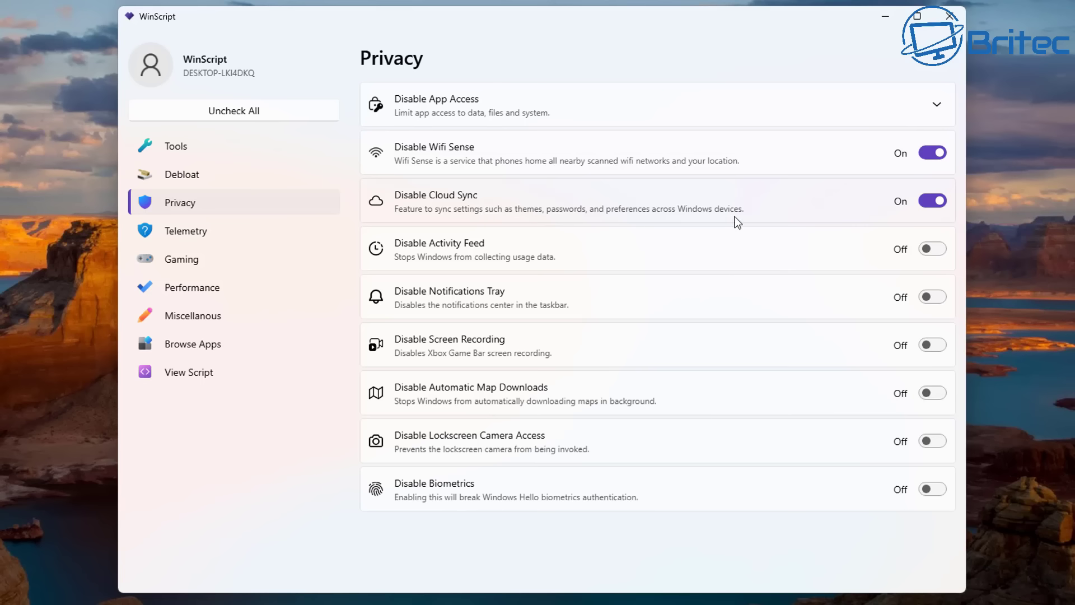
pyautogui.click(934, 257)
pyautogui.click(925, 300)
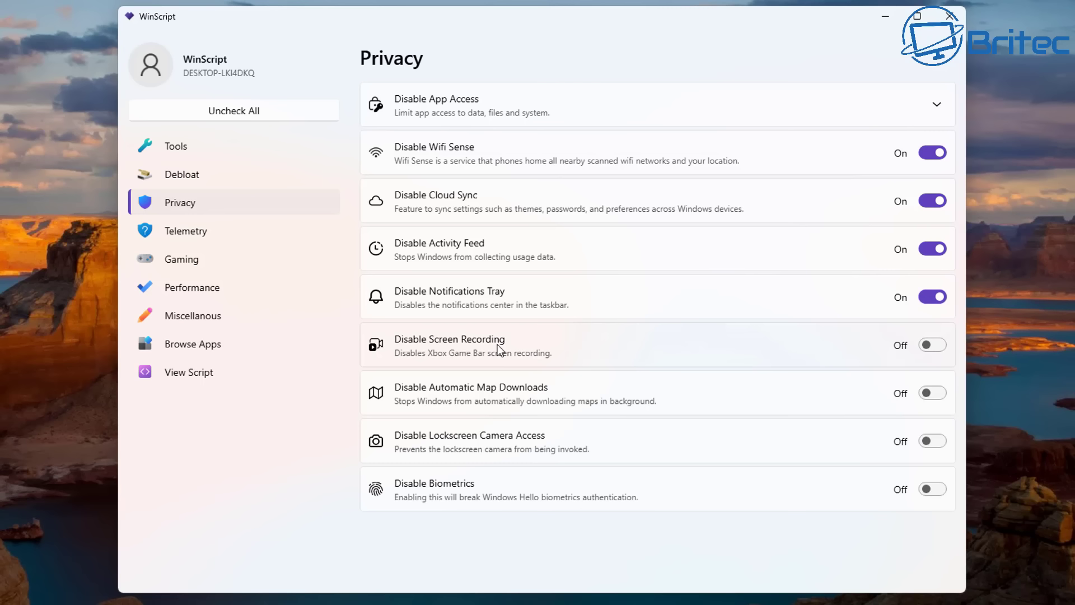
pyautogui.click(927, 346)
pyautogui.click(944, 394)
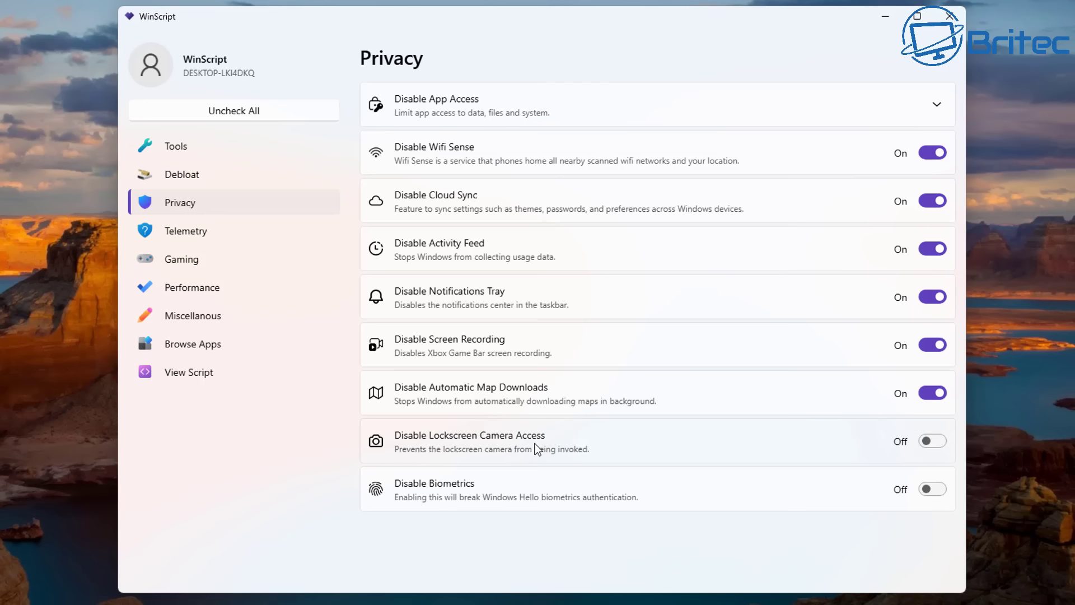
pyautogui.click(933, 442)
pyautogui.click(928, 501)
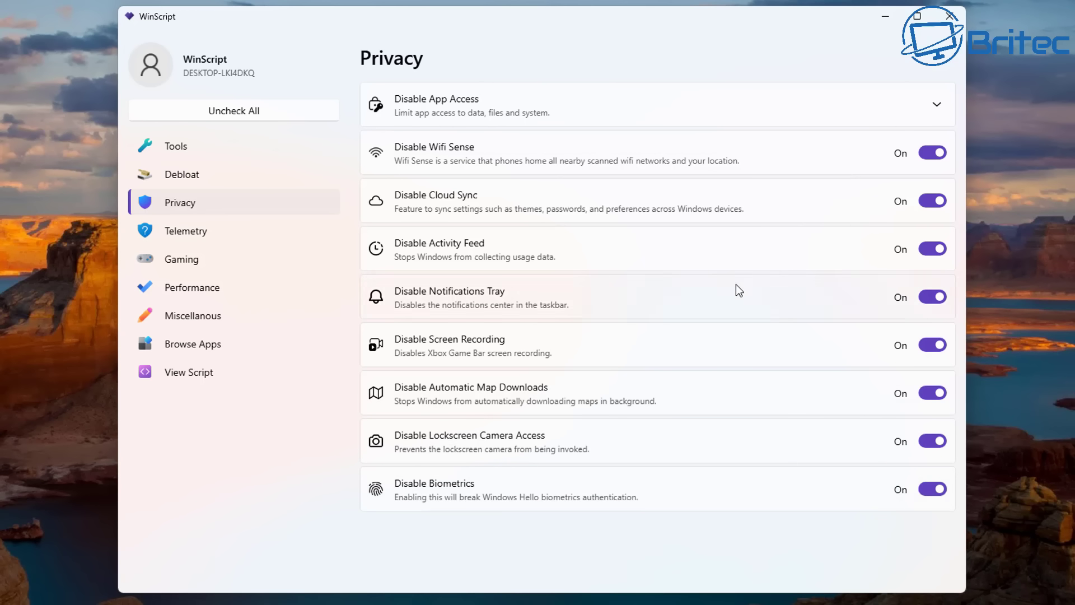
# Disable app access to Location, Camera, File System, Account Information, Contacts, Call History and Messages, skipping Microphone
pyautogui.click(933, 106)
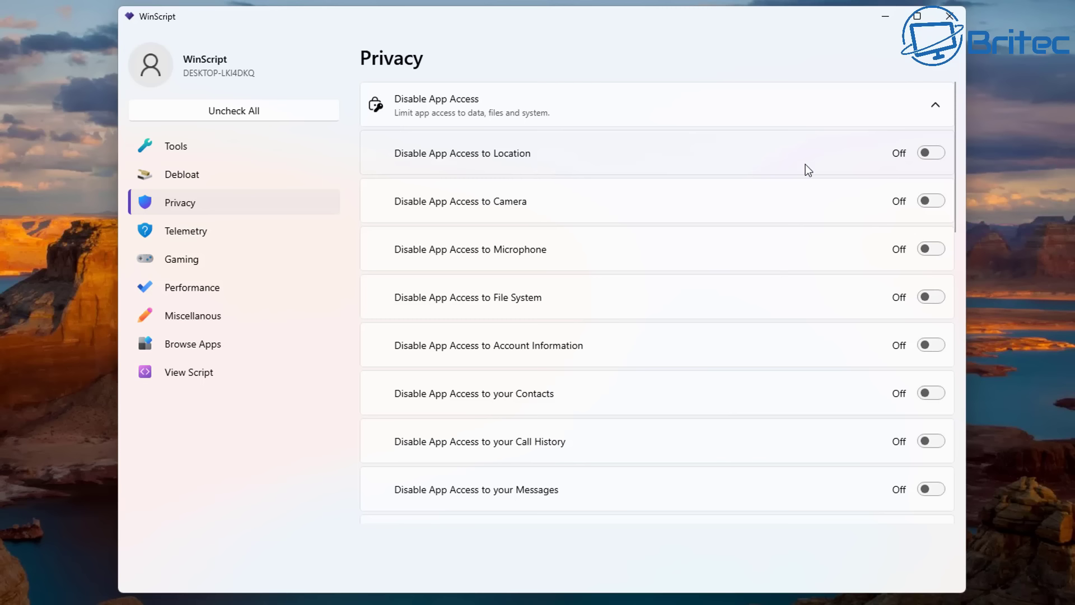
pyautogui.click(927, 154)
pyautogui.click(941, 202)
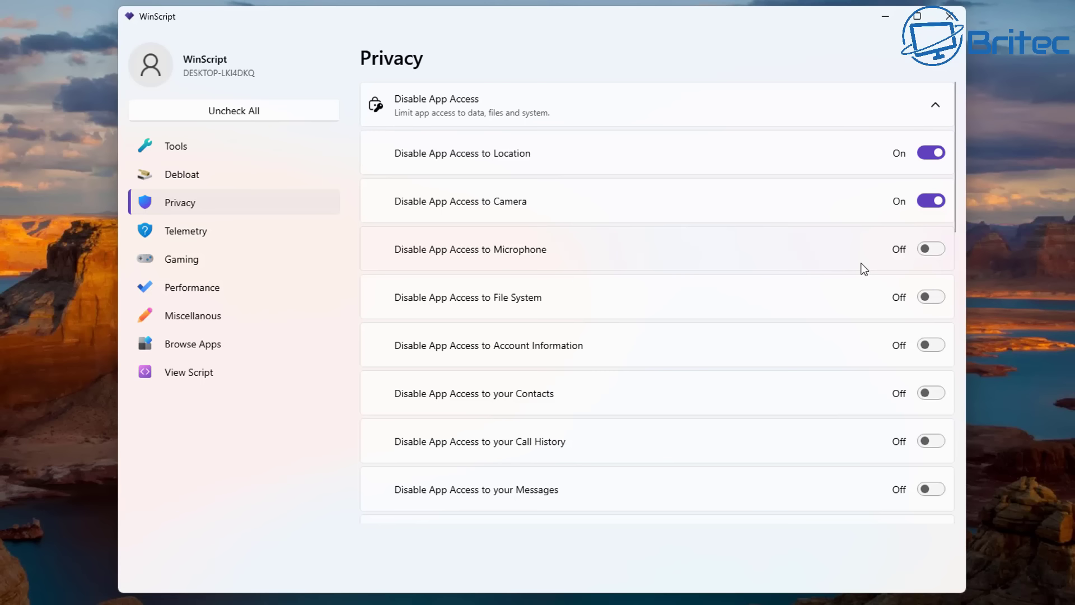
pyautogui.click(929, 301)
pyautogui.click(931, 349)
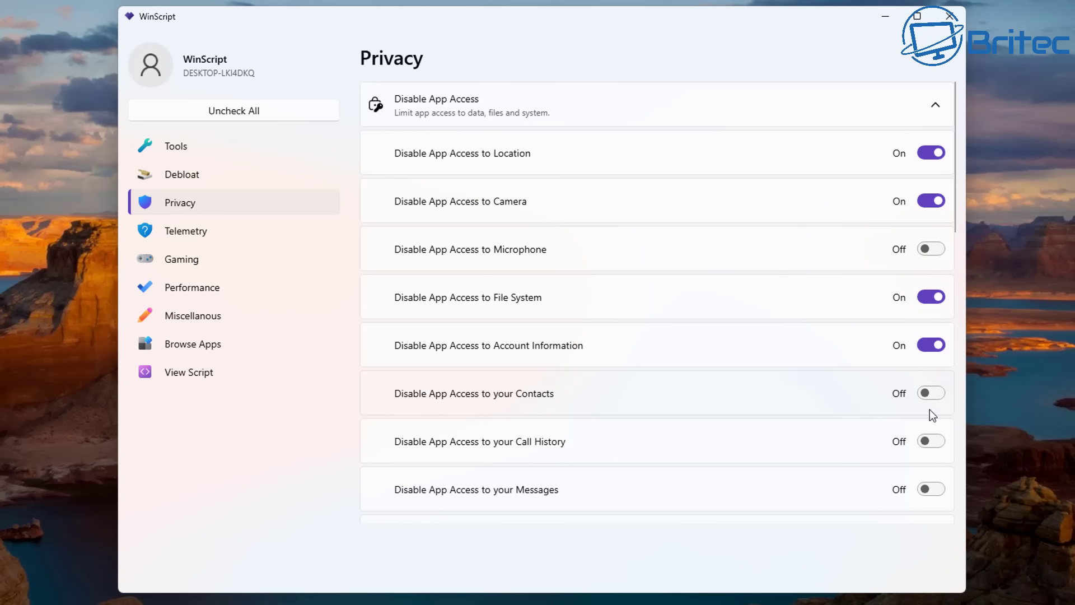
pyautogui.click(927, 395)
pyautogui.click(931, 442)
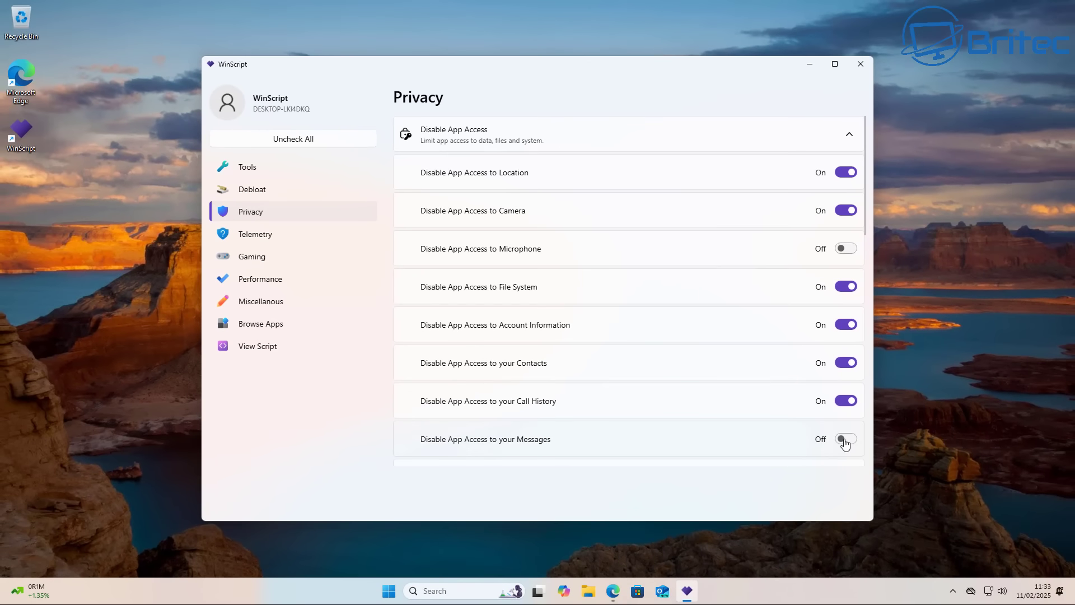
pyautogui.click(927, 487)
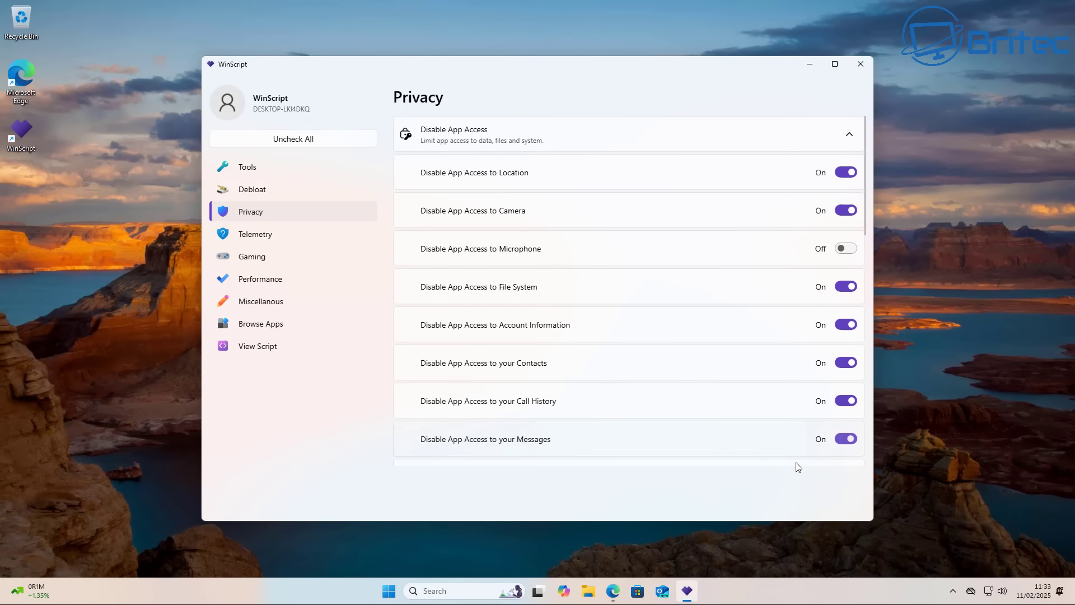
# Examine the app permissions under Privacy & security in Windows Settings, and collapse the Disable App Access group back in WinScript
pyautogui.click(389, 591)
pyautogui.click(672, 266)
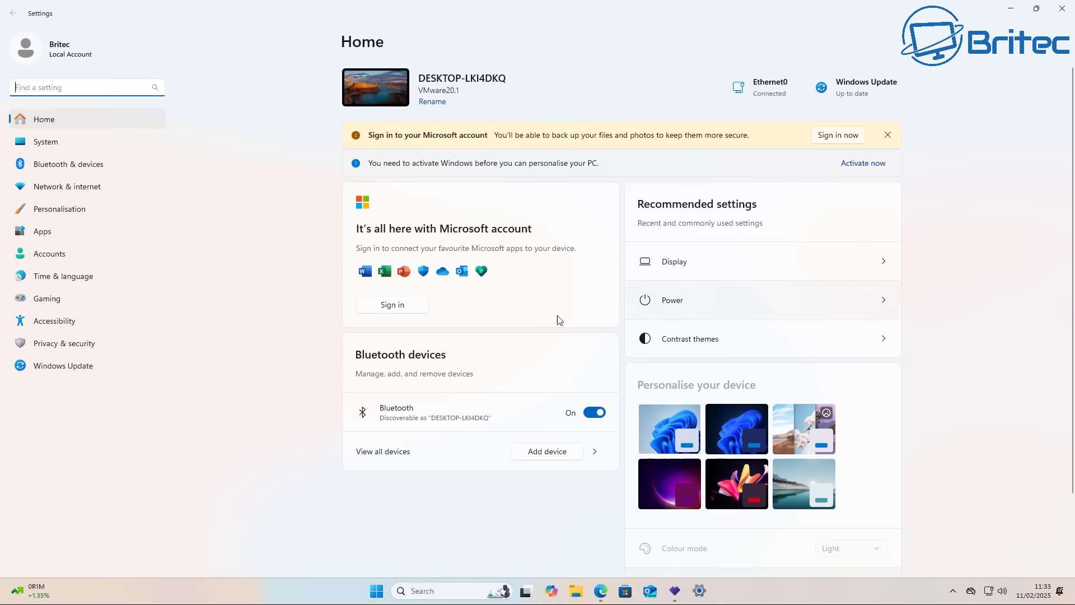
pyautogui.click(61, 344)
pyautogui.scroll(-15, 465, 483)
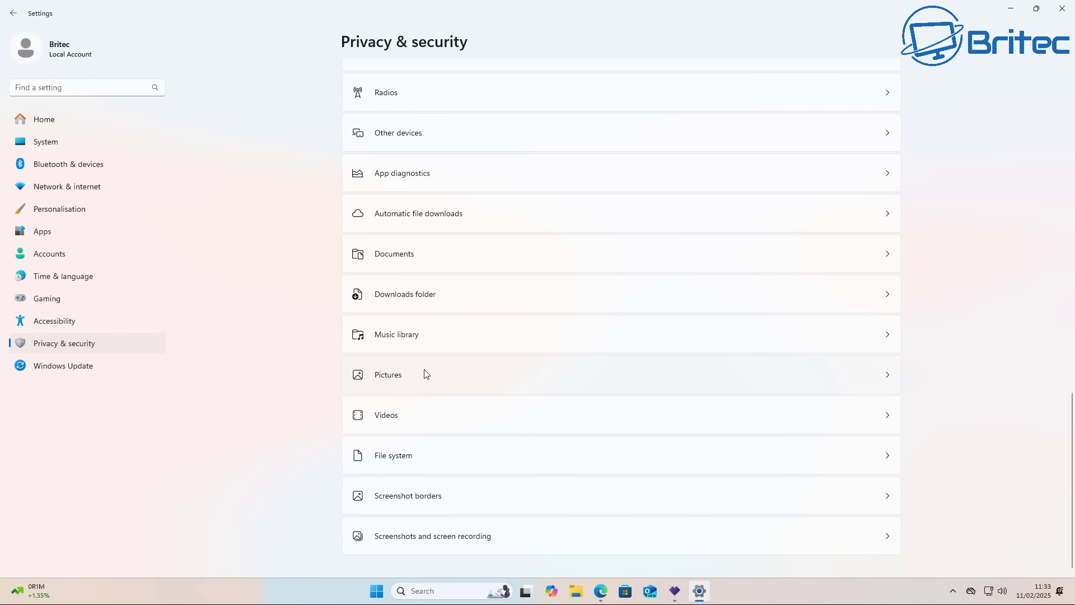
pyautogui.scroll(3, 442, 285)
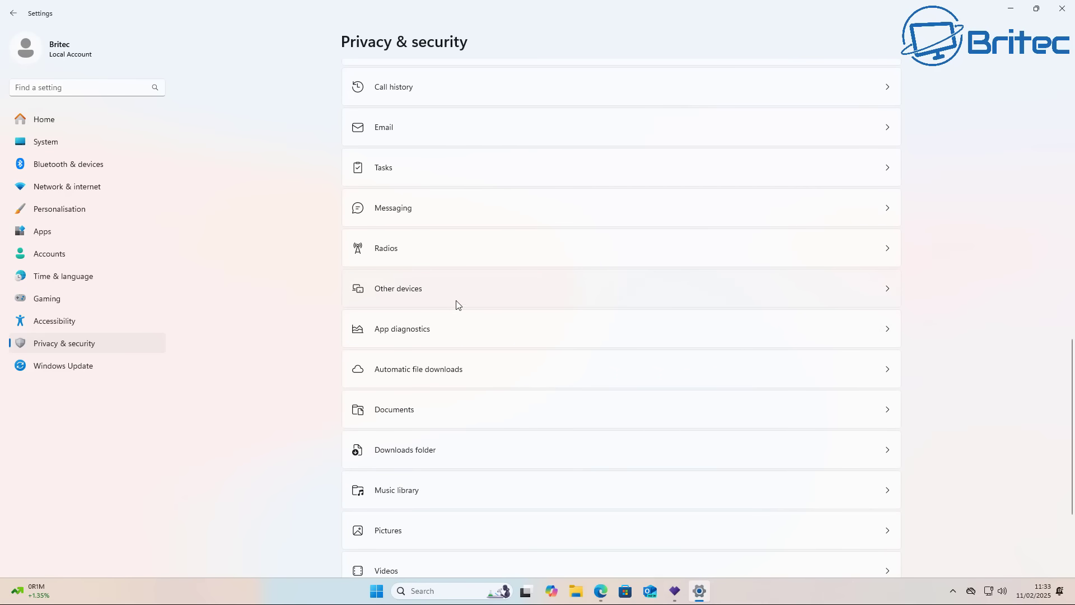
pyautogui.scroll(3, 772, 249)
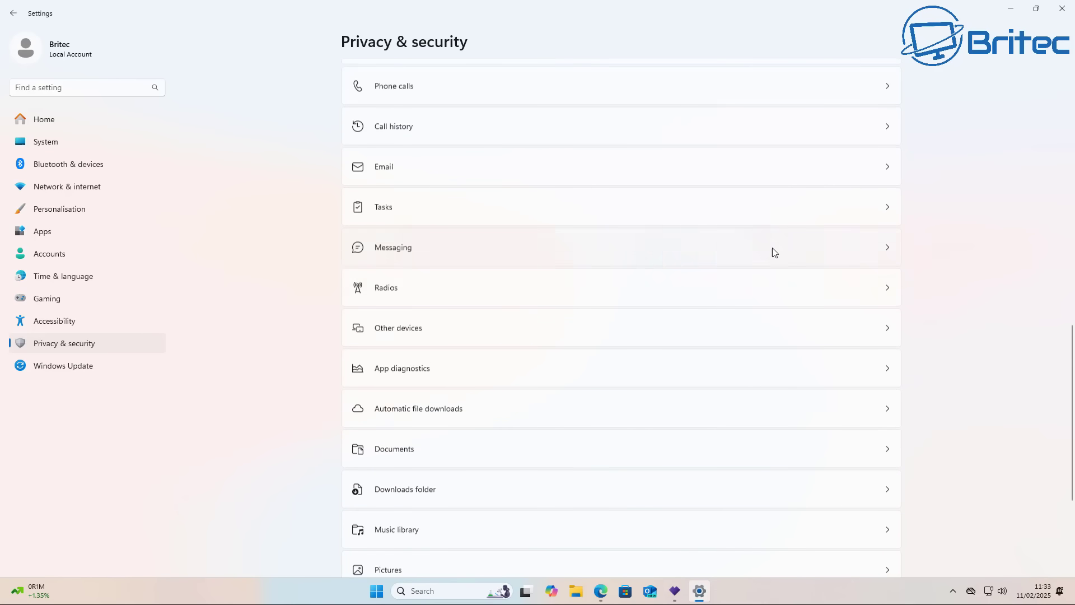
pyautogui.click(1063, 9)
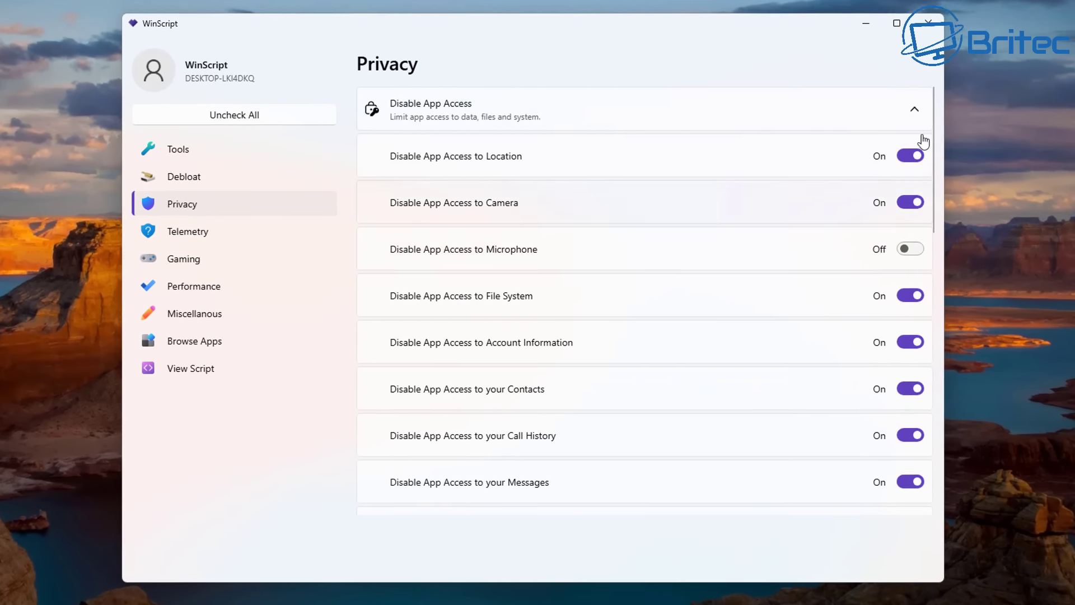
pyautogui.click(916, 108)
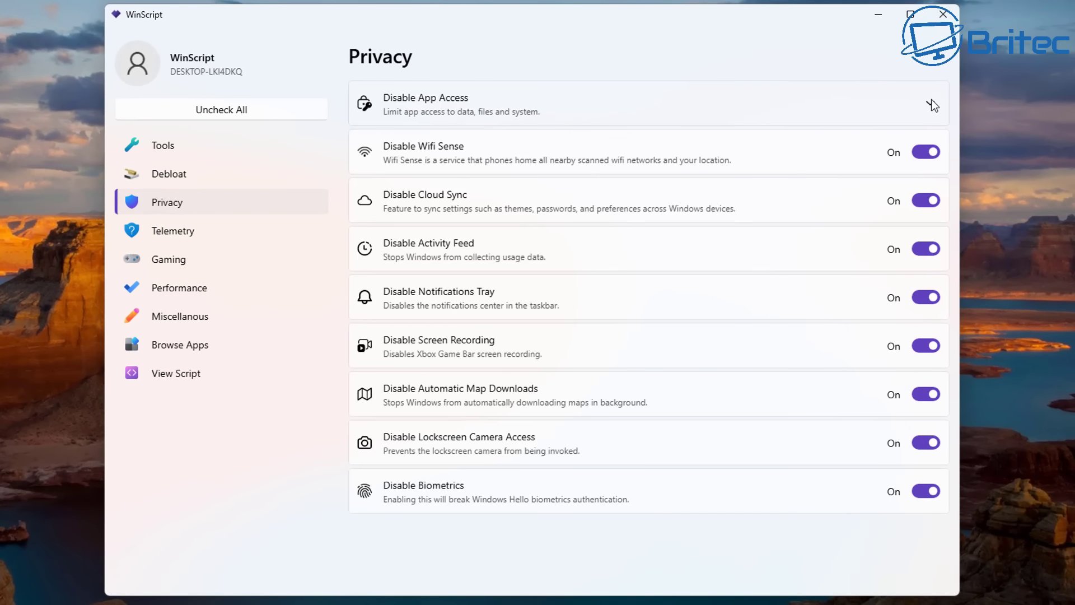
# Review the Debloat choices in the Windows Apps and Windows Features groups and collapse both groups
pyautogui.click(177, 176)
pyautogui.scroll(10, 845, 288)
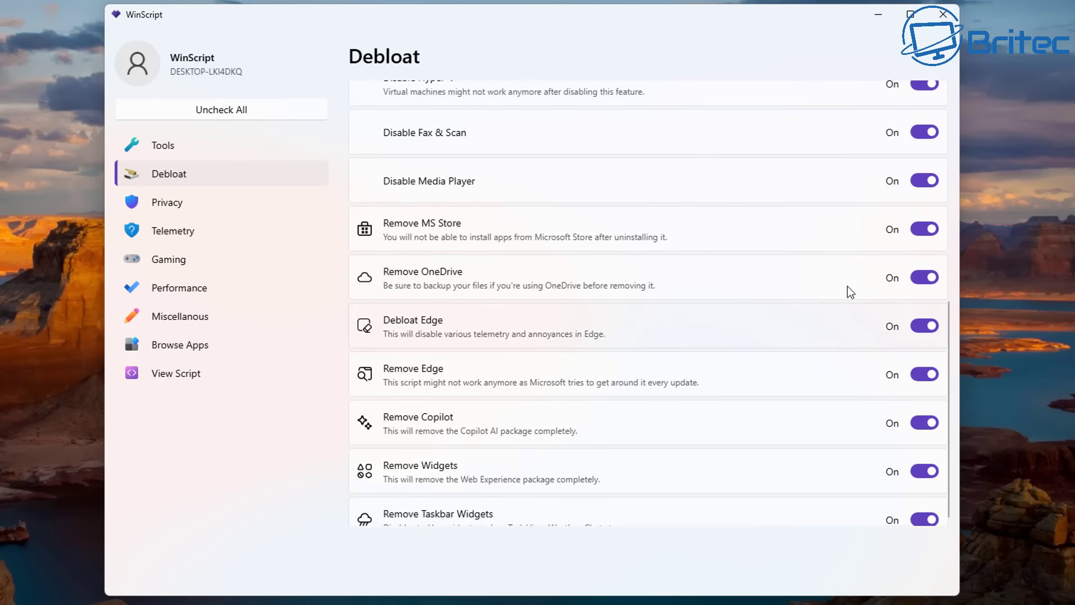
pyautogui.click(926, 349)
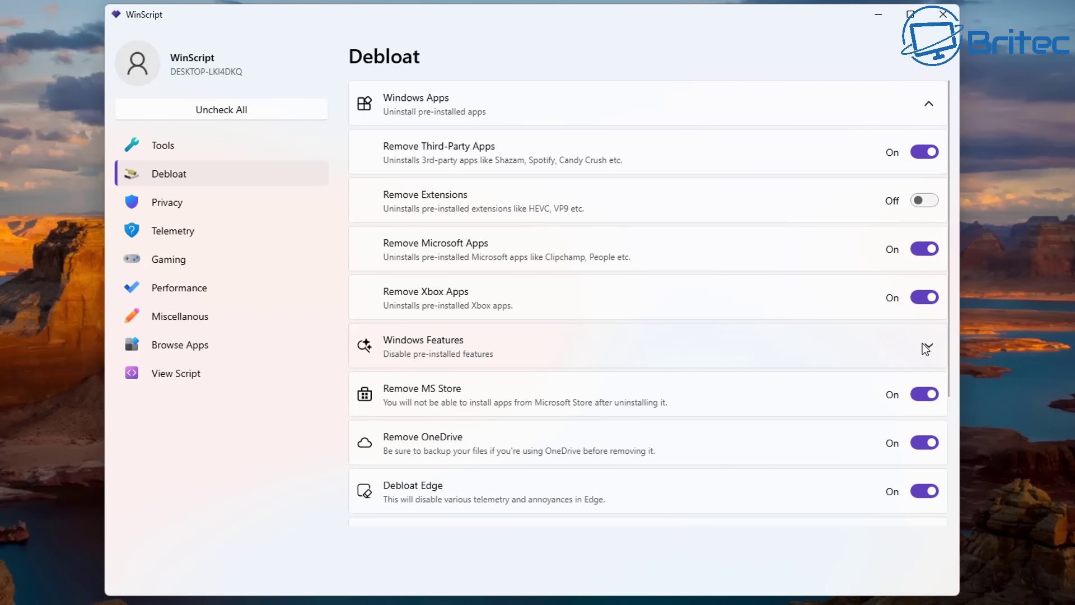
pyautogui.scroll(-3, 916, 439)
pyautogui.scroll(3, 910, 439)
pyautogui.click(930, 105)
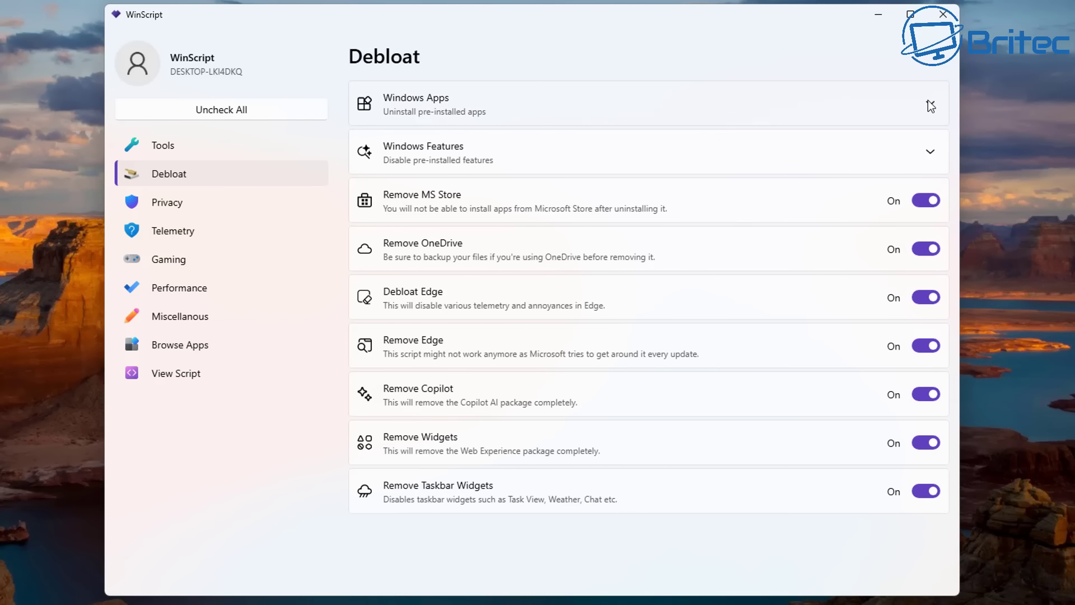
pyautogui.click(931, 154)
pyautogui.click(930, 156)
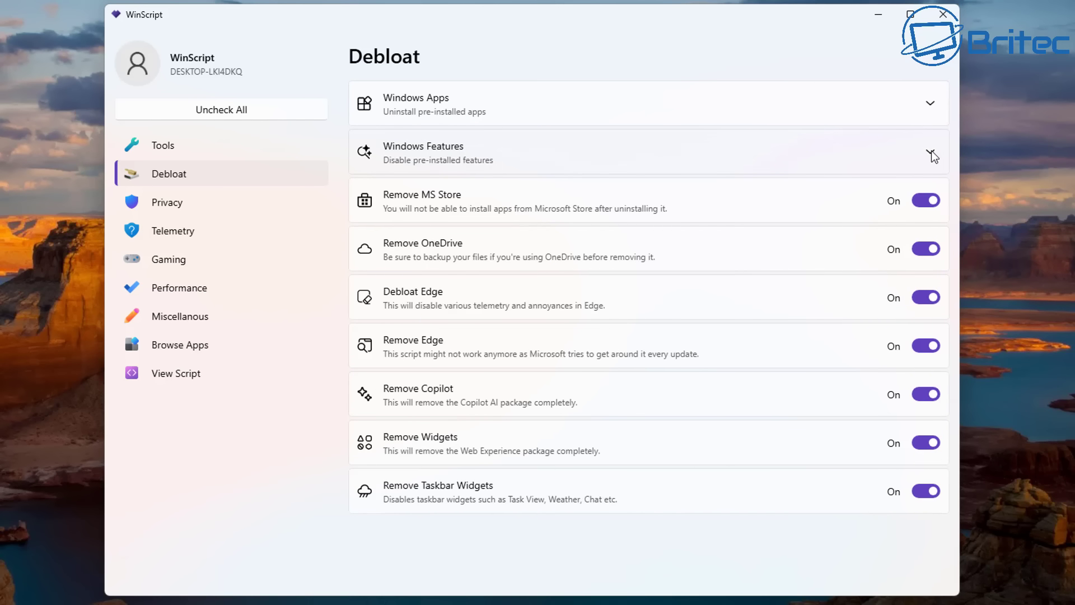
# Choose to remove pre-installed extensions in the Windows Apps group of the Debloat section
pyautogui.click(930, 107)
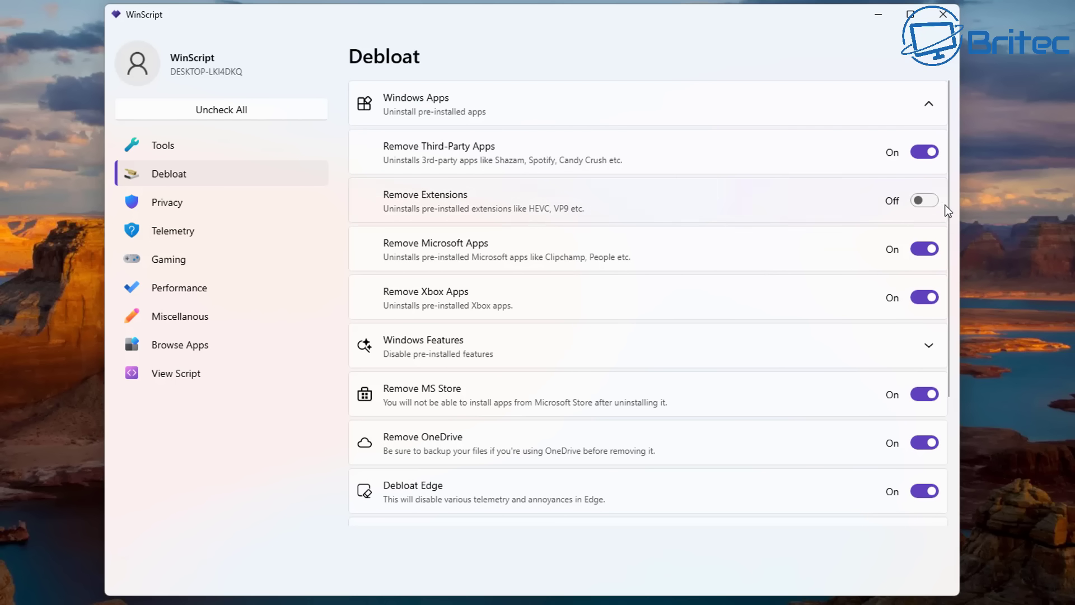
pyautogui.click(923, 203)
# In the Telemetry section's Disable Telemetry group, choose to disable Windows, Windows Update, Windows Search and Office telemetry
pyautogui.click(165, 206)
pyautogui.click(164, 236)
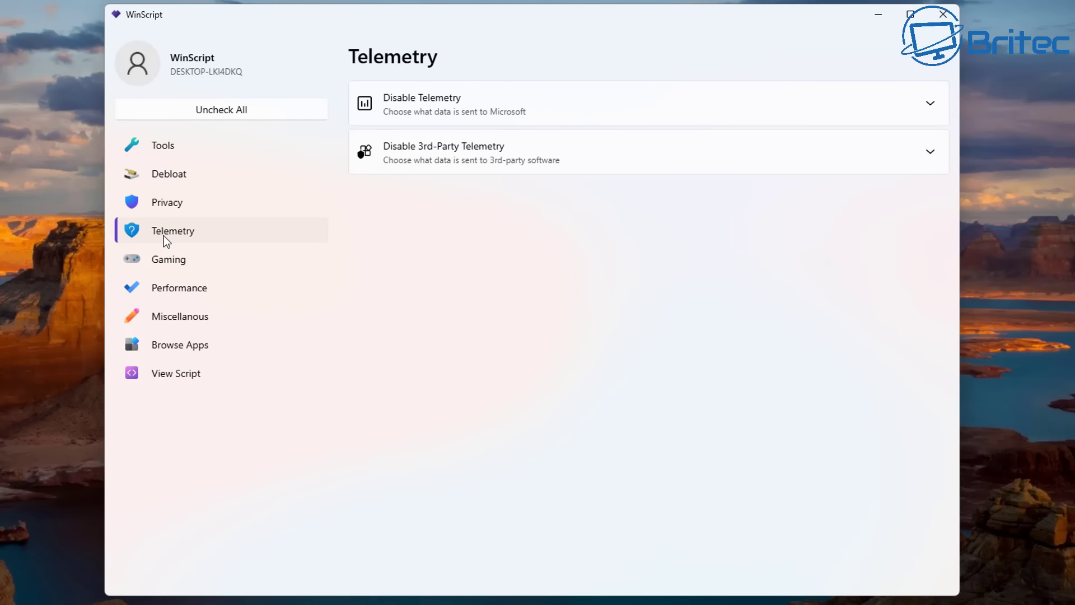
pyautogui.click(164, 202)
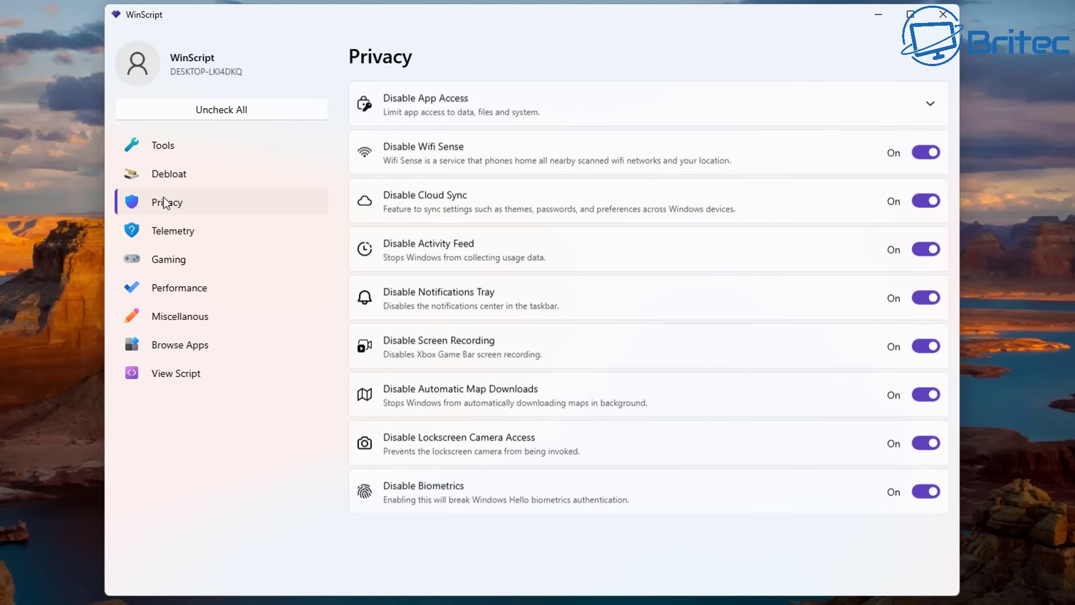
pyautogui.click(169, 231)
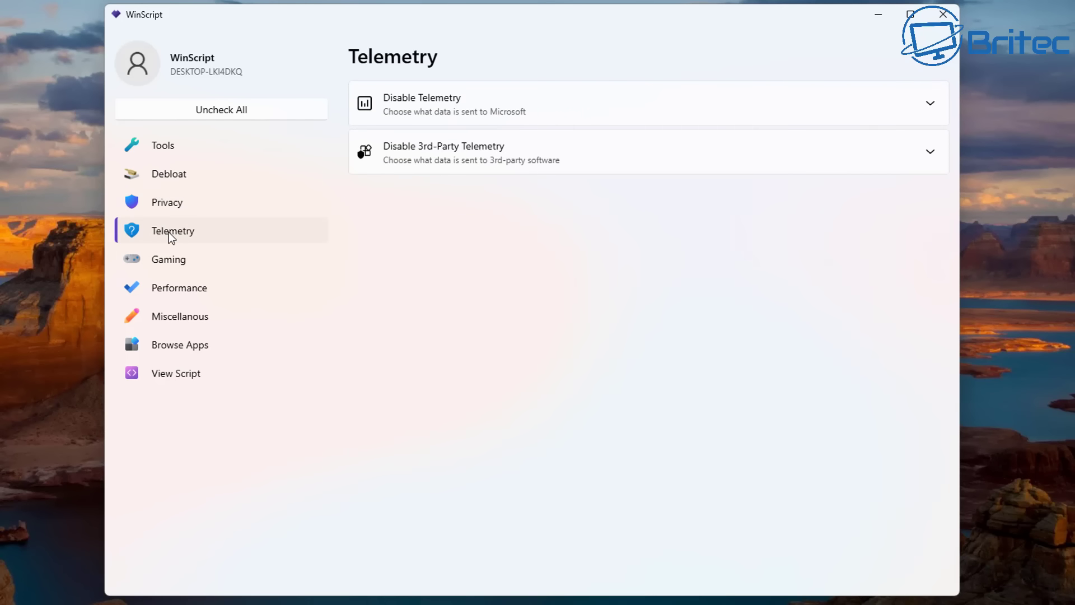
pyautogui.click(930, 105)
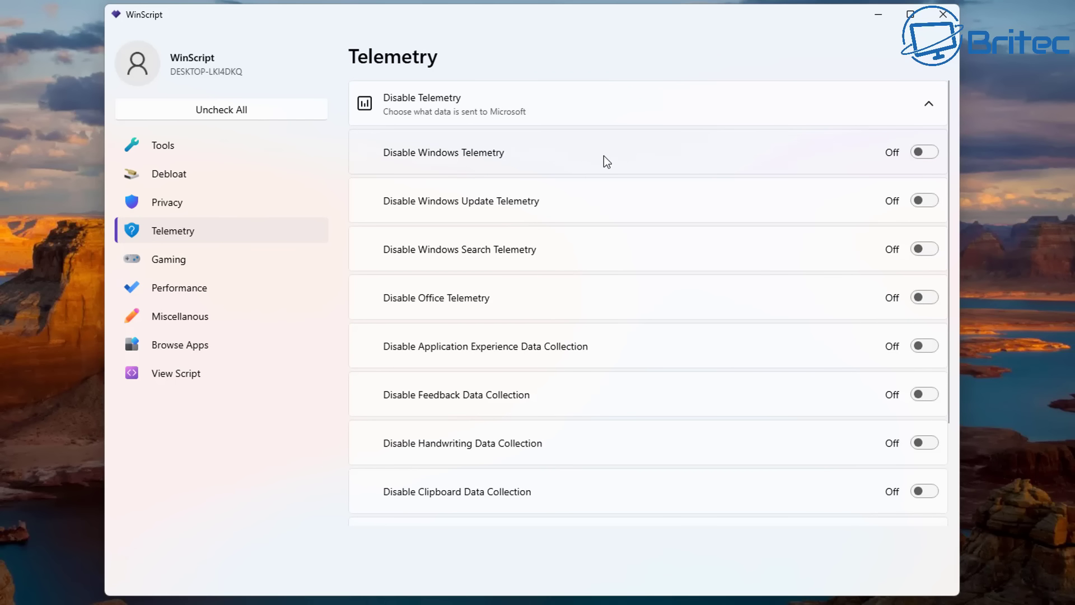
pyautogui.click(921, 154)
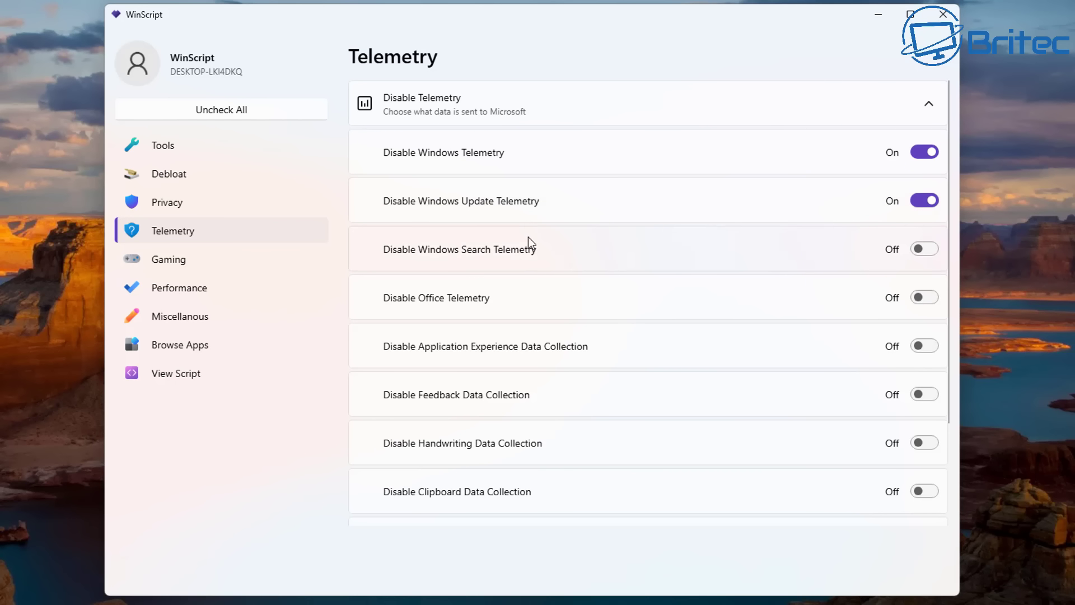
pyautogui.click(926, 250)
pyautogui.click(919, 298)
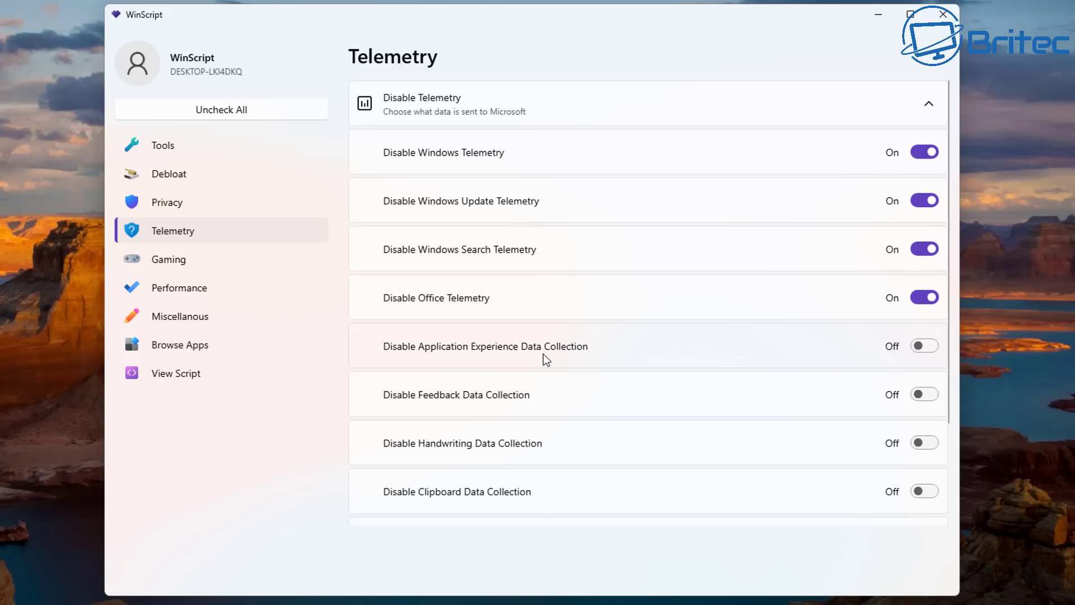
# Disable Application Experience, Feedback, Handwriting and Clipboard data collection and Targeted Ads, and opt out of privacy consent
pyautogui.click(925, 347)
pyautogui.click(925, 395)
pyautogui.scroll(-2, 882, 409)
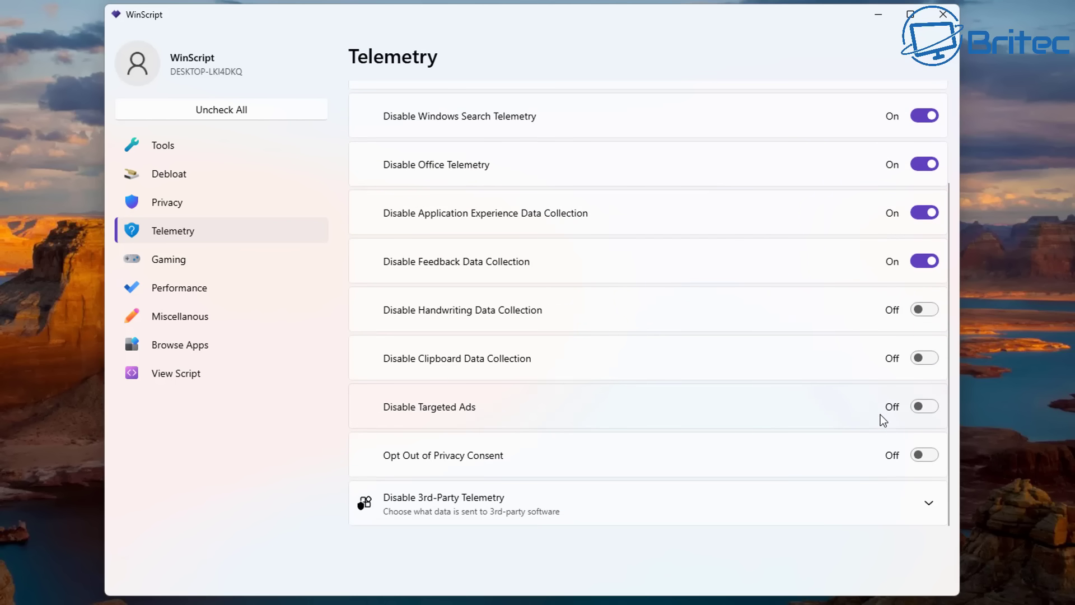
pyautogui.click(920, 313)
pyautogui.click(924, 358)
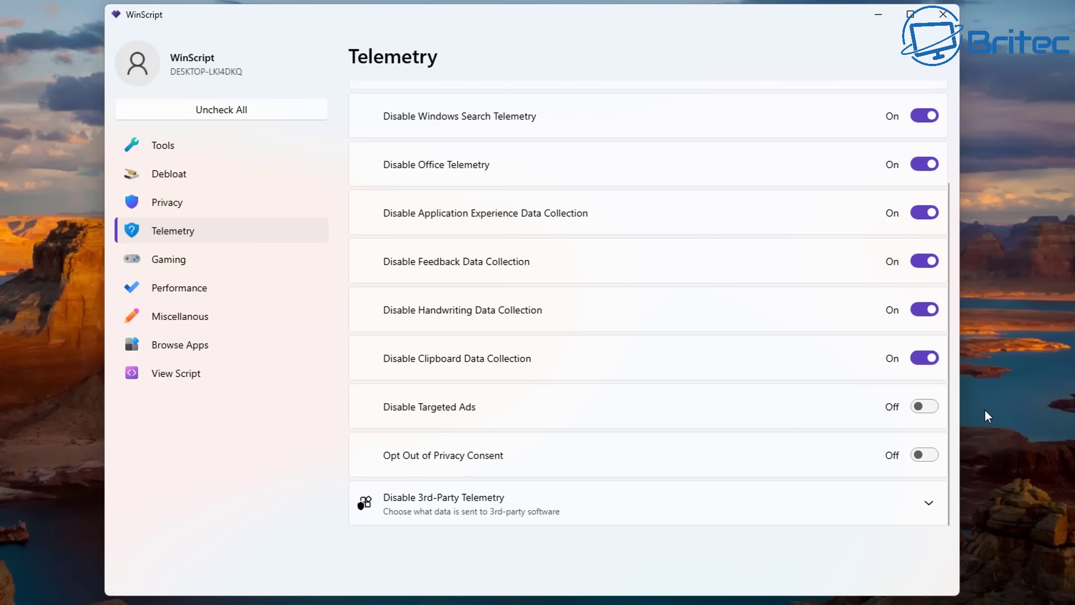
pyautogui.click(924, 407)
pyautogui.click(922, 456)
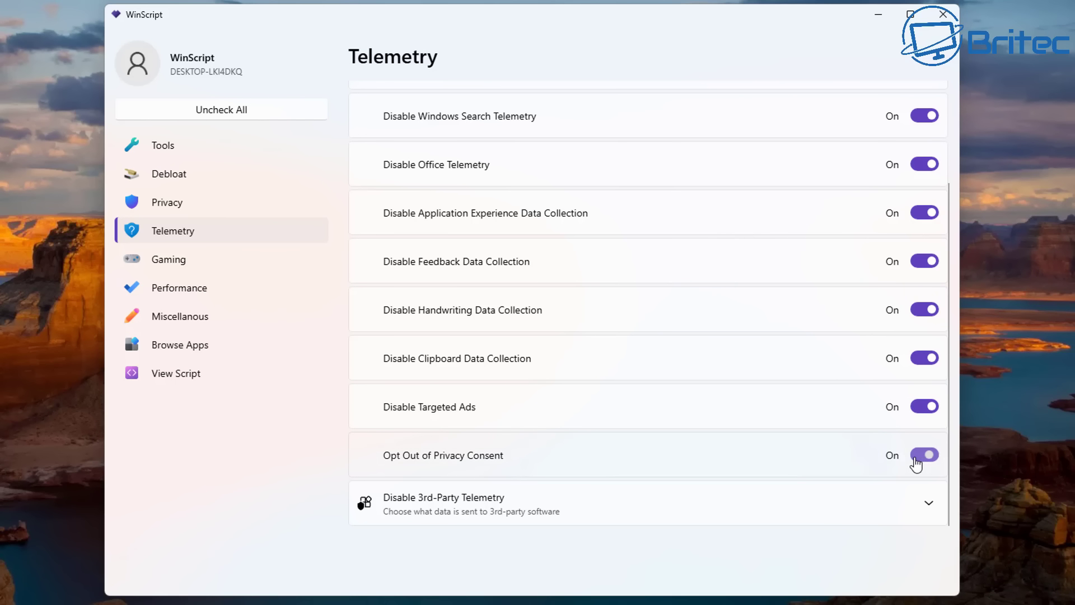
# In the Disable 3rd-Party Telemetry group, block the Adobe network and disable Nvidia, VS Code and Media Player telemetry
pyautogui.click(929, 504)
pyautogui.scroll(3, 929, 504)
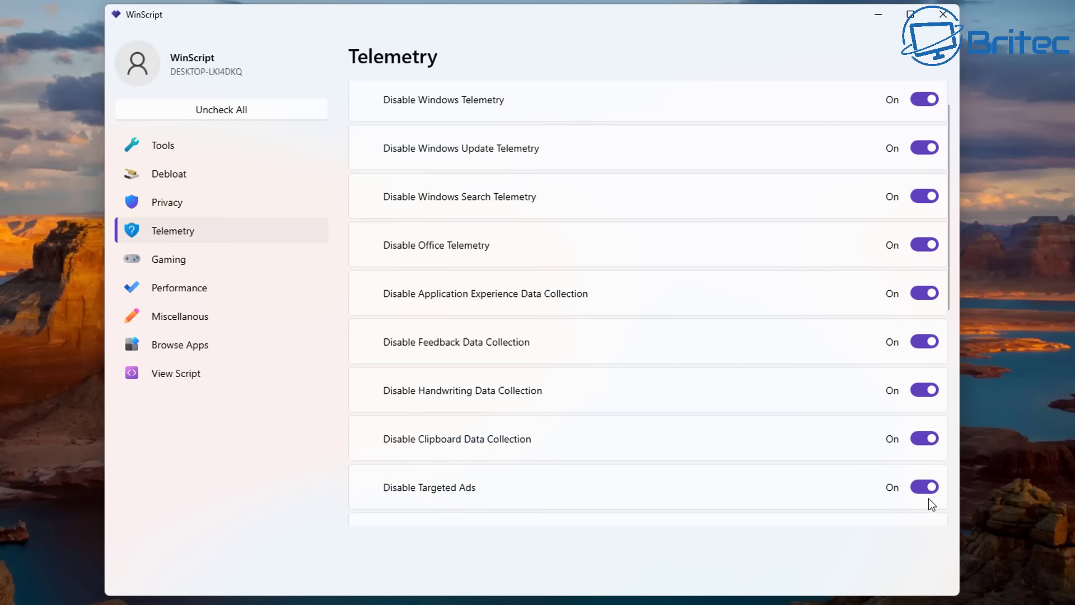
pyautogui.click(930, 107)
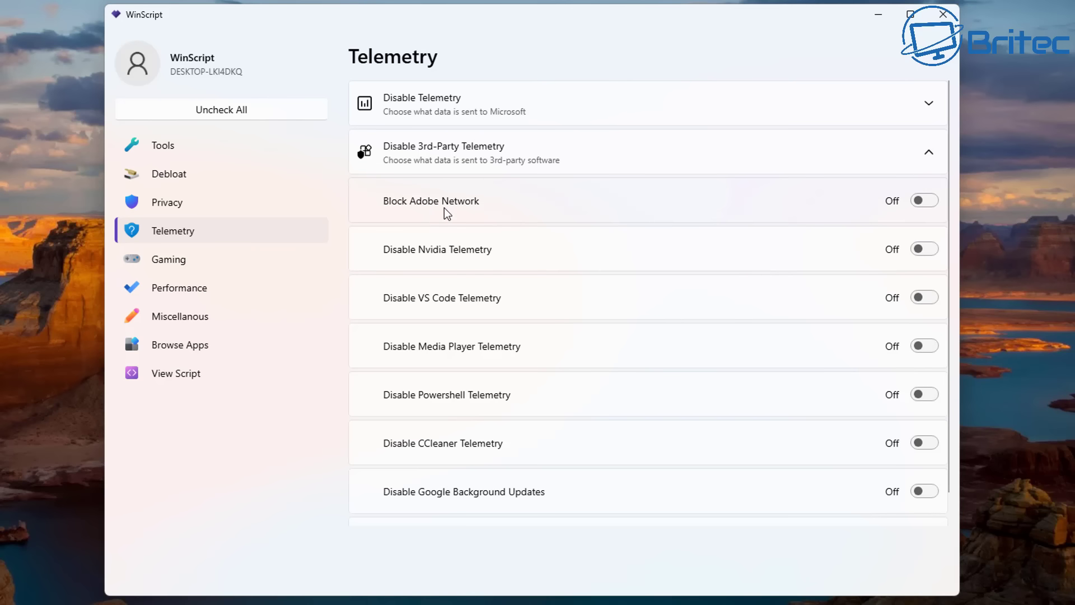
pyautogui.click(922, 202)
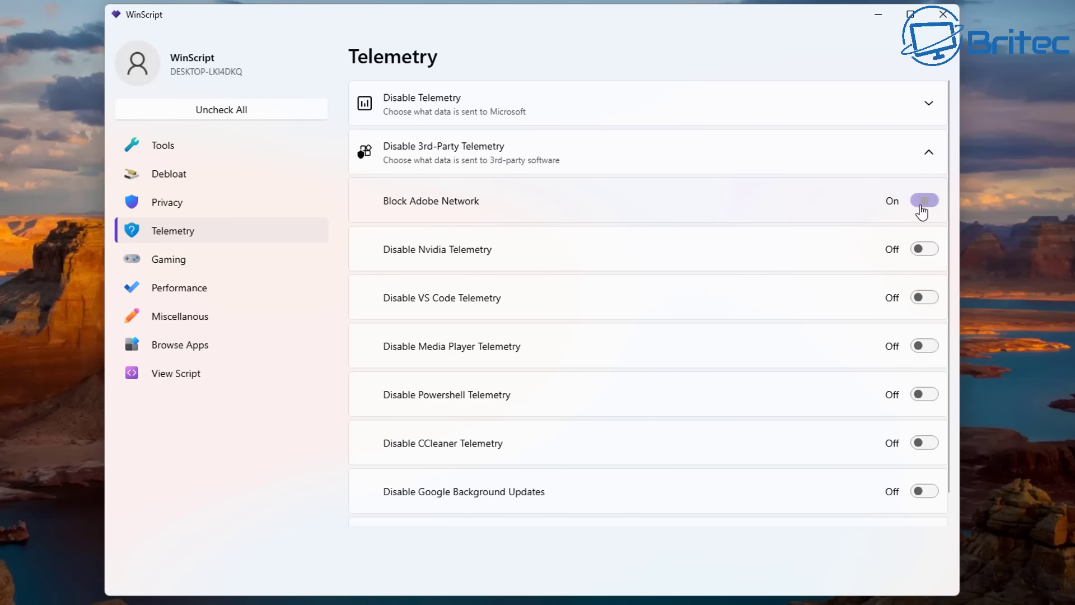
pyautogui.click(924, 251)
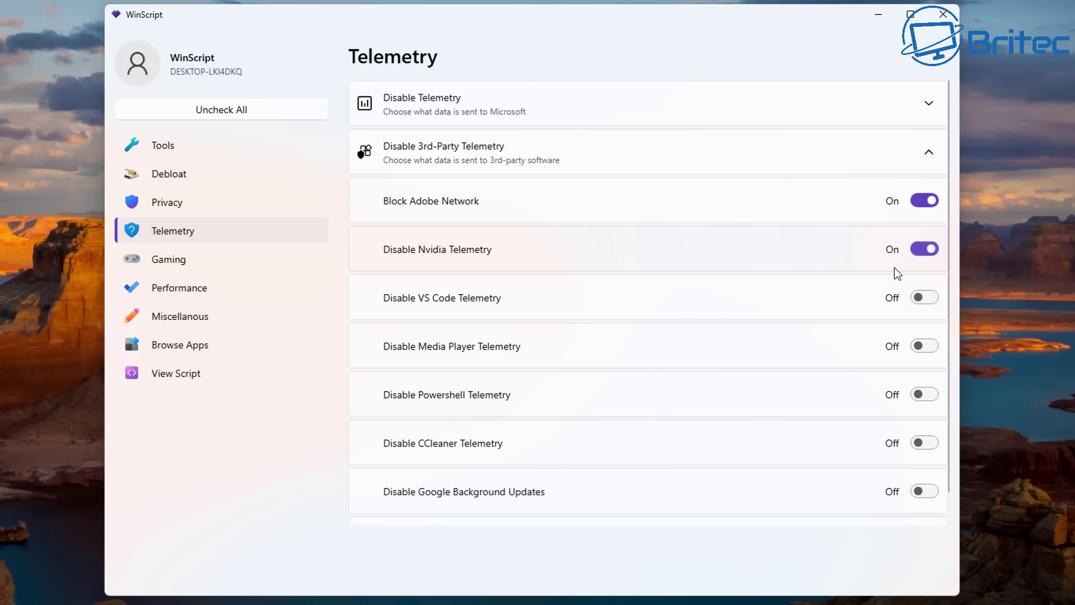
pyautogui.click(932, 299)
pyautogui.click(917, 345)
# Disable Powershell and CCleaner telemetry as well as Google and Adobe background updates
pyautogui.click(920, 398)
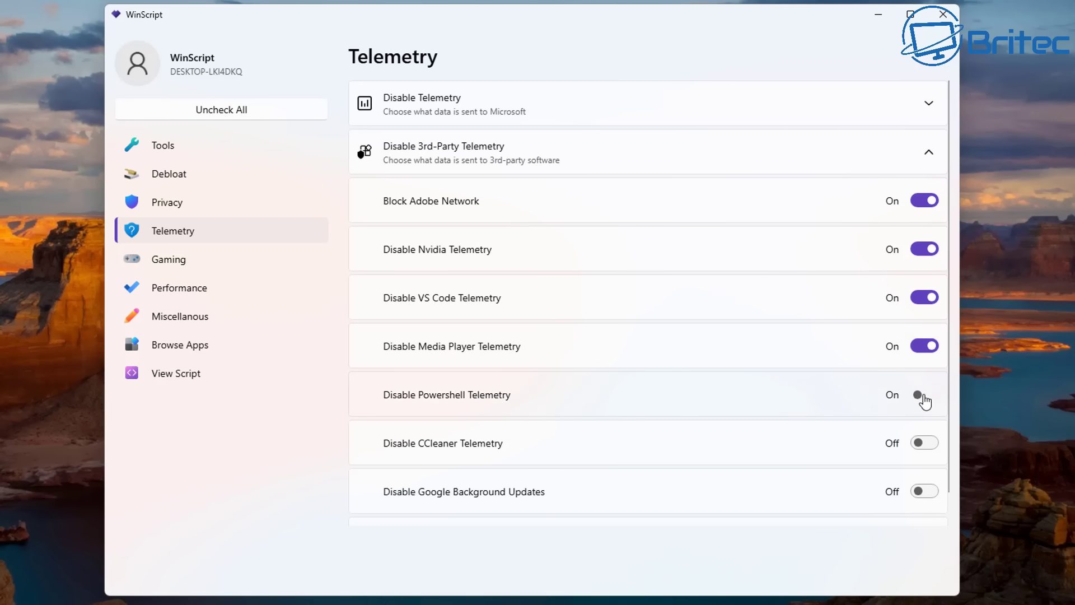
pyautogui.click(922, 447)
pyautogui.click(914, 496)
pyautogui.scroll(-1, 927, 463)
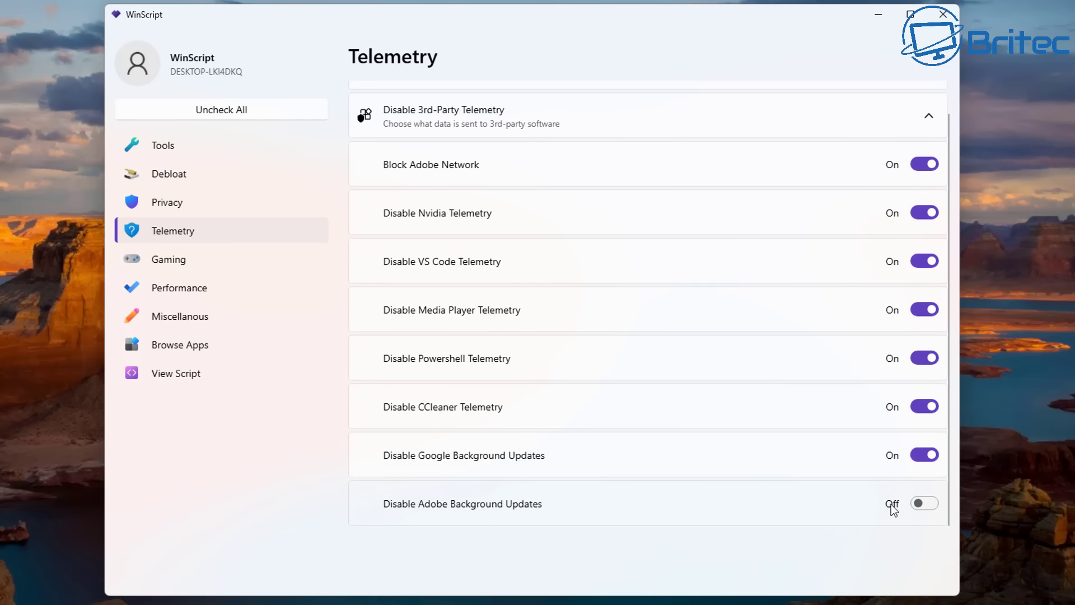
pyautogui.click(926, 503)
# In the Gaming section, choose to disable Fullscreen Optimizations, Mouse Acceleration, Game Bar and Game Mode
pyautogui.click(173, 261)
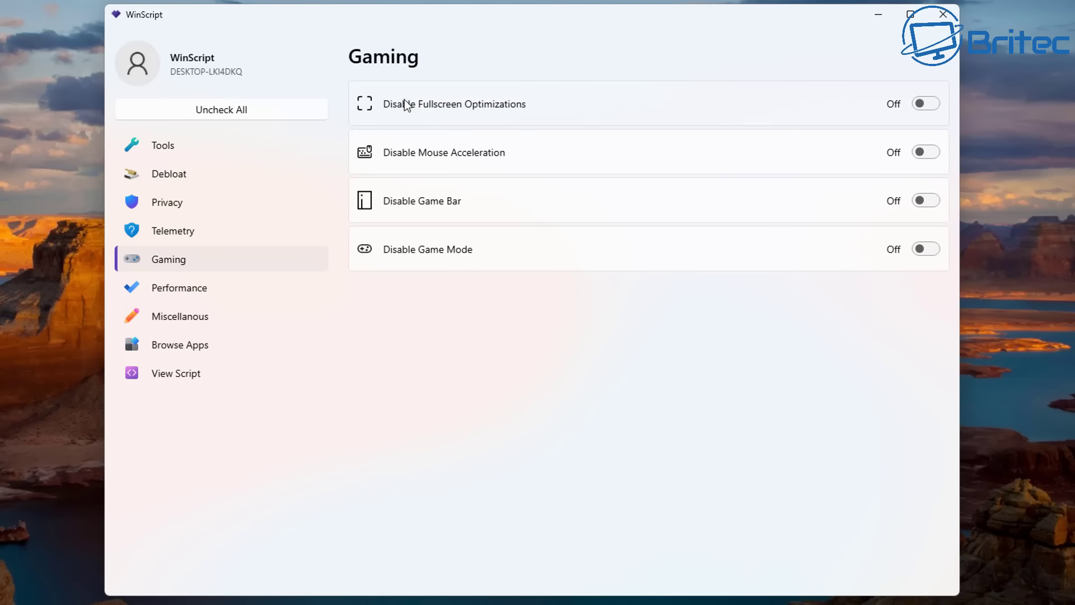
pyautogui.click(922, 106)
pyautogui.click(931, 155)
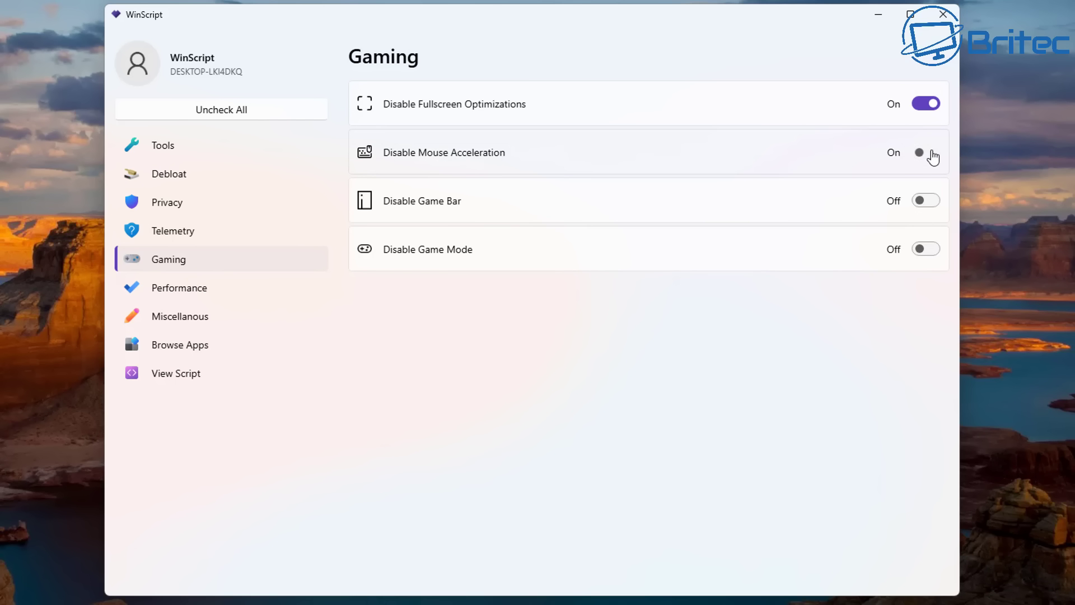
pyautogui.click(930, 205)
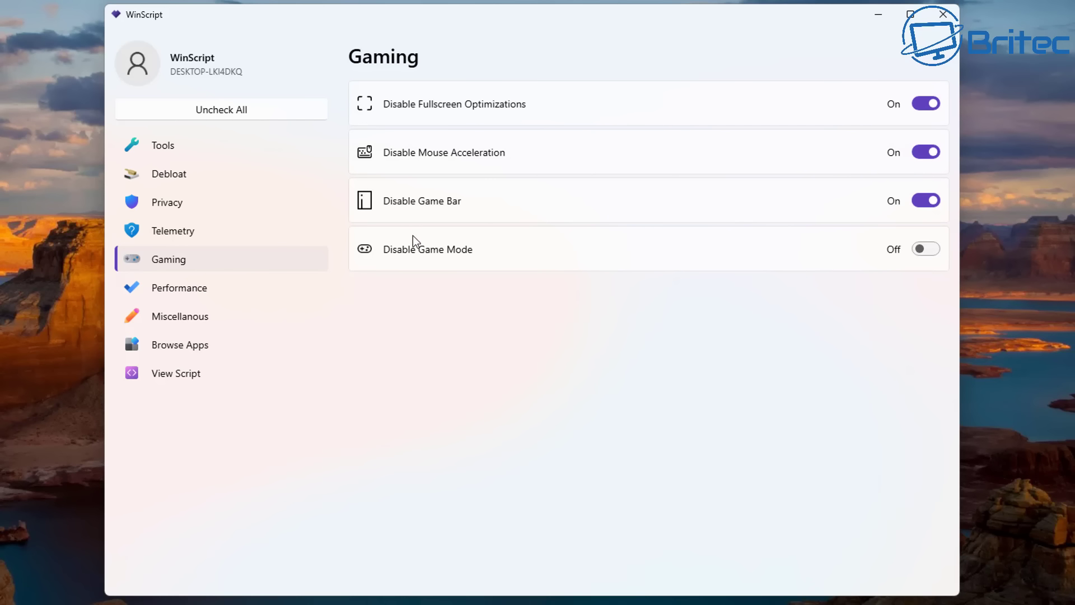
pyautogui.click(921, 250)
pyautogui.click(925, 202)
pyautogui.click(915, 252)
pyautogui.click(922, 203)
pyautogui.click(922, 254)
# In the Performance section, choose OpenDNS as the preferred DNS and collapse the DNS group
pyautogui.click(184, 284)
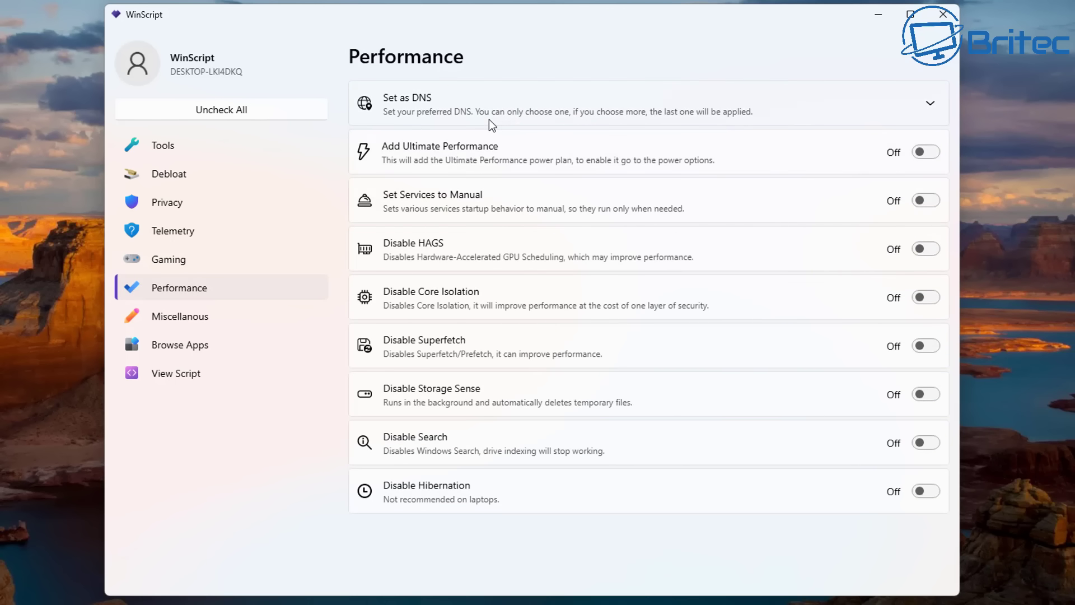
pyautogui.click(931, 105)
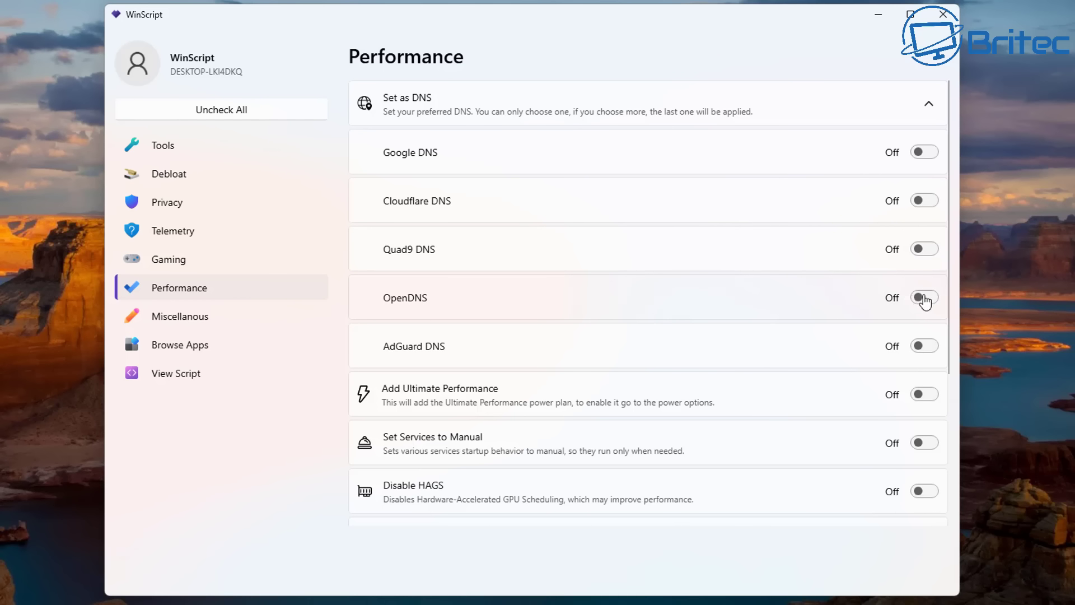
pyautogui.click(931, 102)
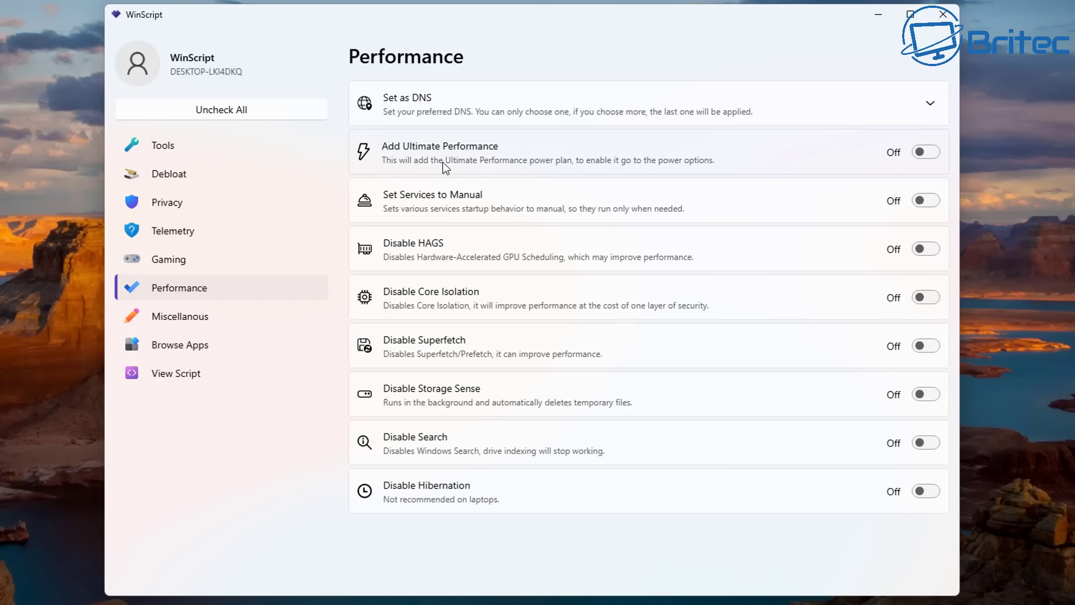
# Choose to add Ultimate Performance, set services to manual, and disable HAGS, Core Isolation, Superfetch, Storage Sense, Search and Hibernation
pyautogui.click(927, 160)
pyautogui.click(927, 203)
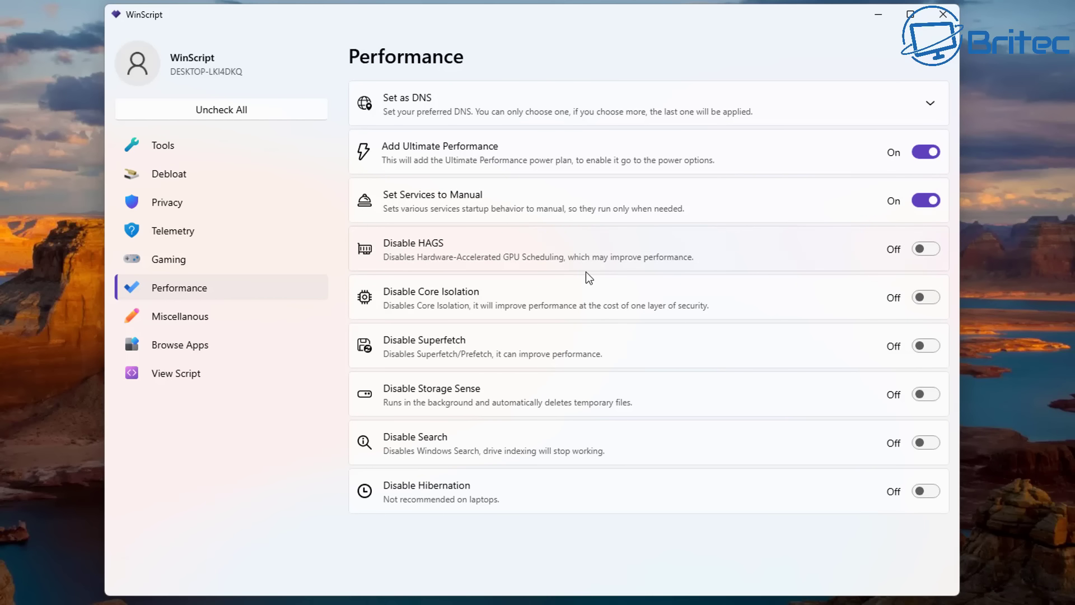
pyautogui.click(927, 251)
pyautogui.click(925, 298)
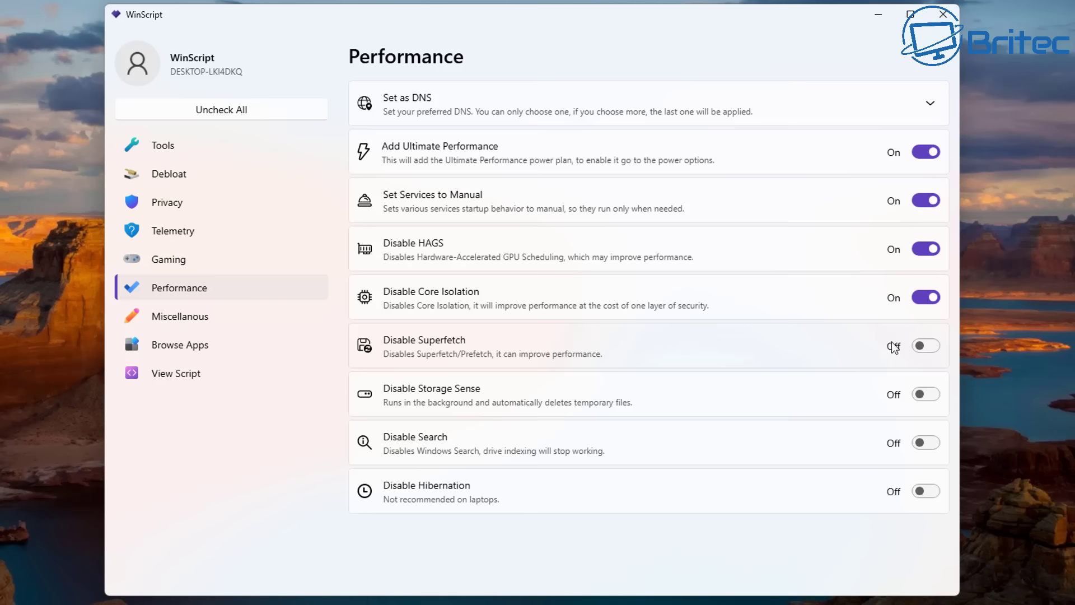
pyautogui.click(924, 346)
pyautogui.click(924, 395)
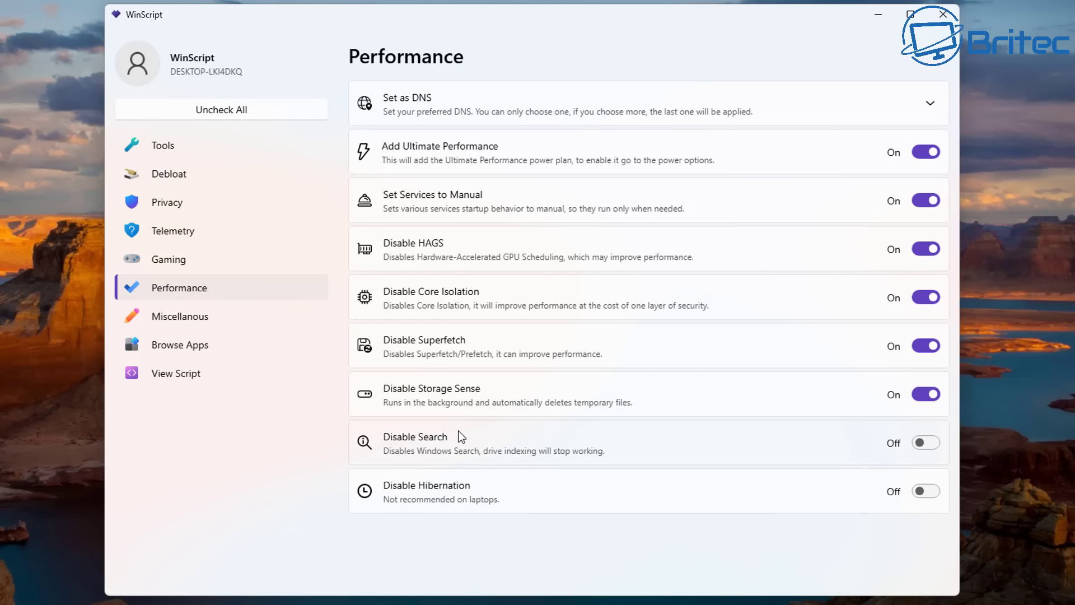
pyautogui.click(929, 455)
pyautogui.click(925, 491)
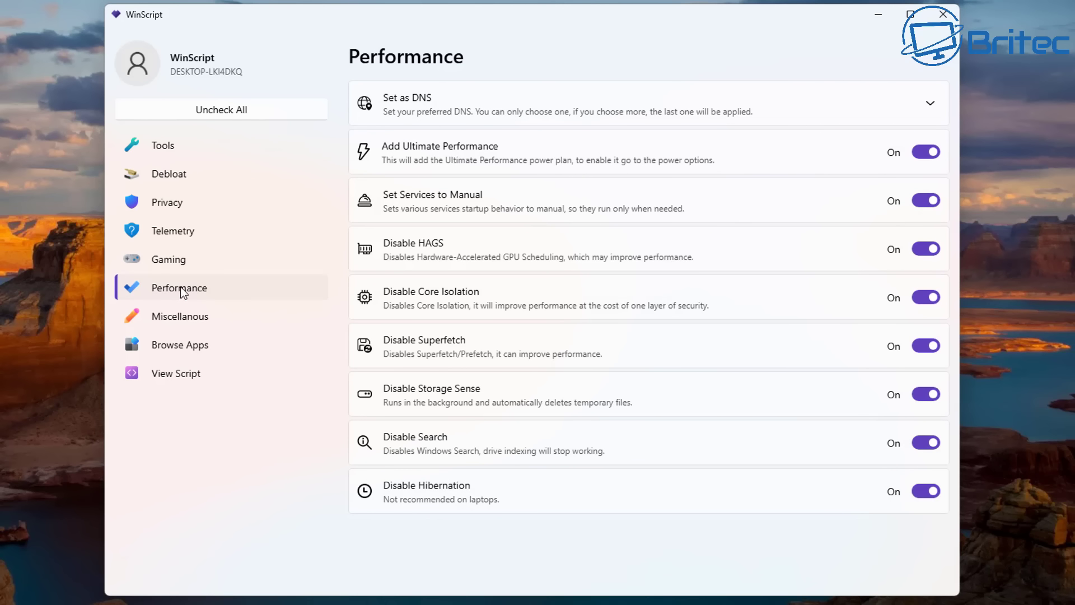
pyautogui.click(931, 103)
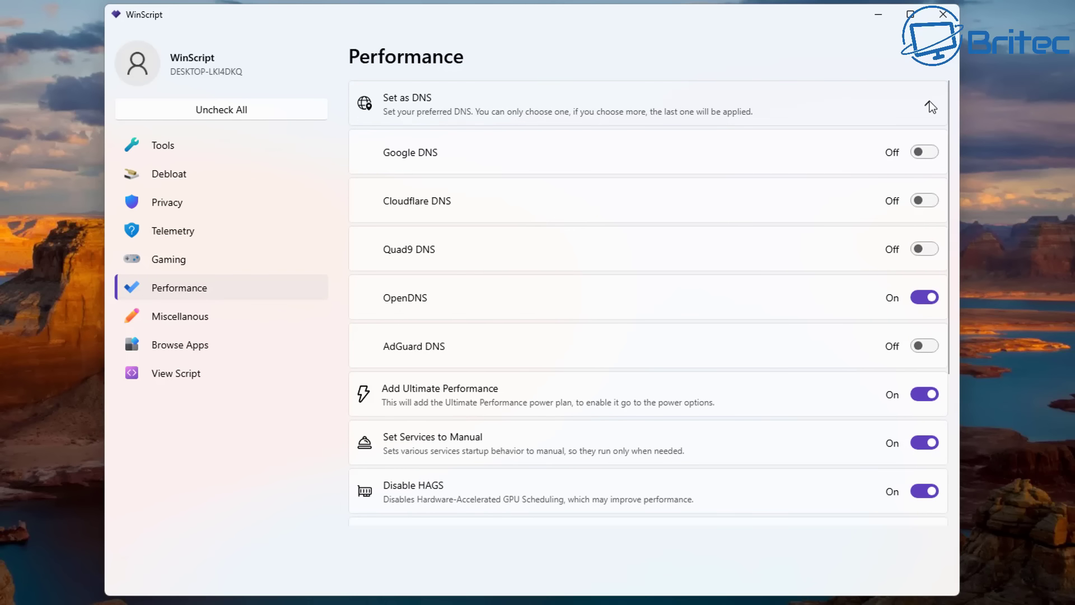
pyautogui.click(929, 104)
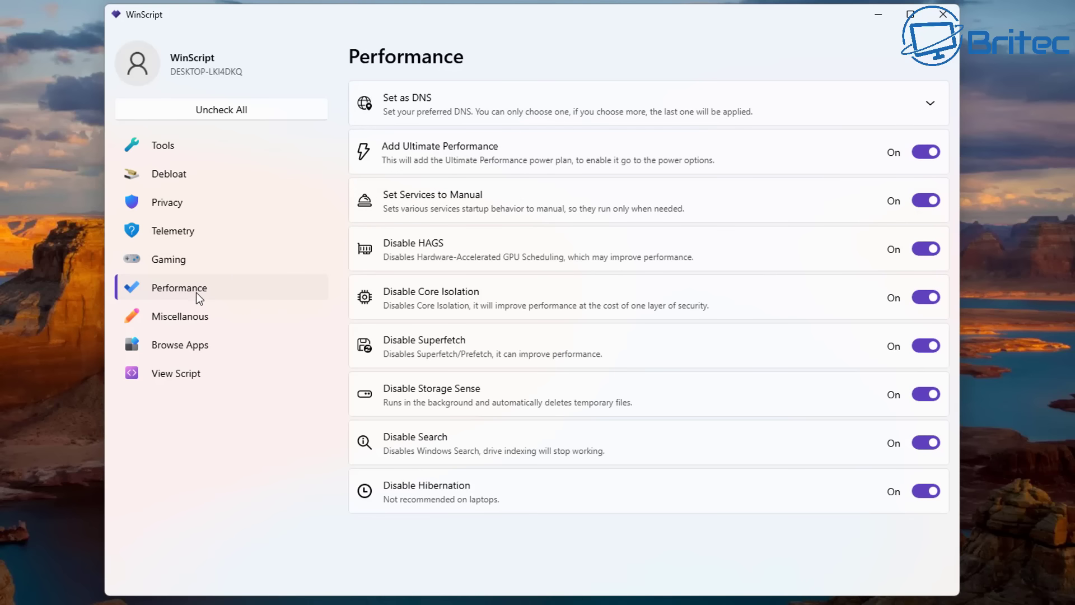
# In the Miscellanous section, enable the classic right click menu, End Task in the context menu, dark mode and file extensions
pyautogui.click(163, 323)
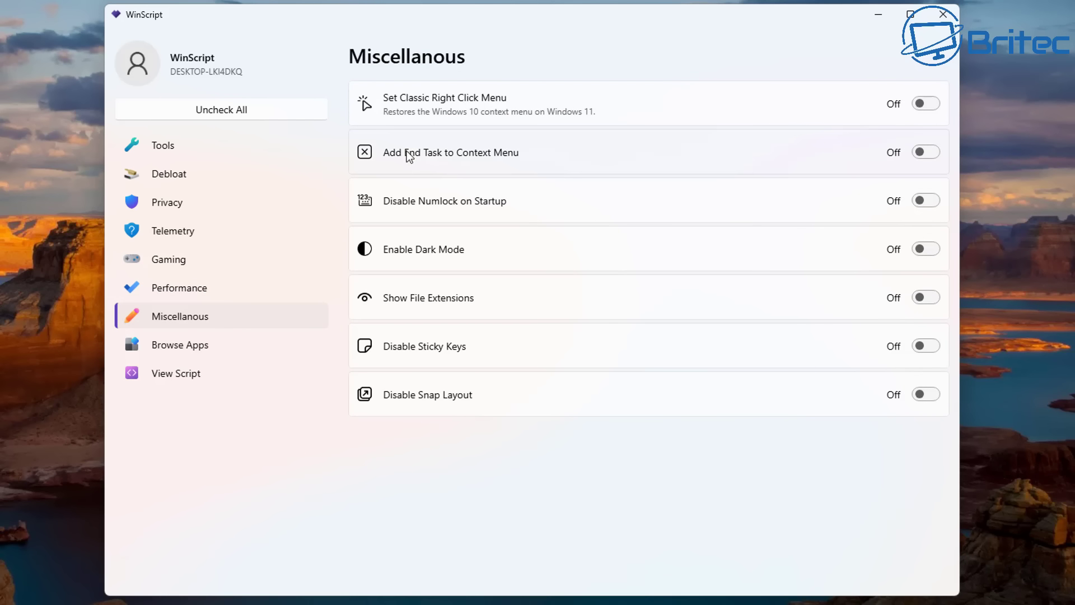
pyautogui.click(928, 106)
pyautogui.click(928, 158)
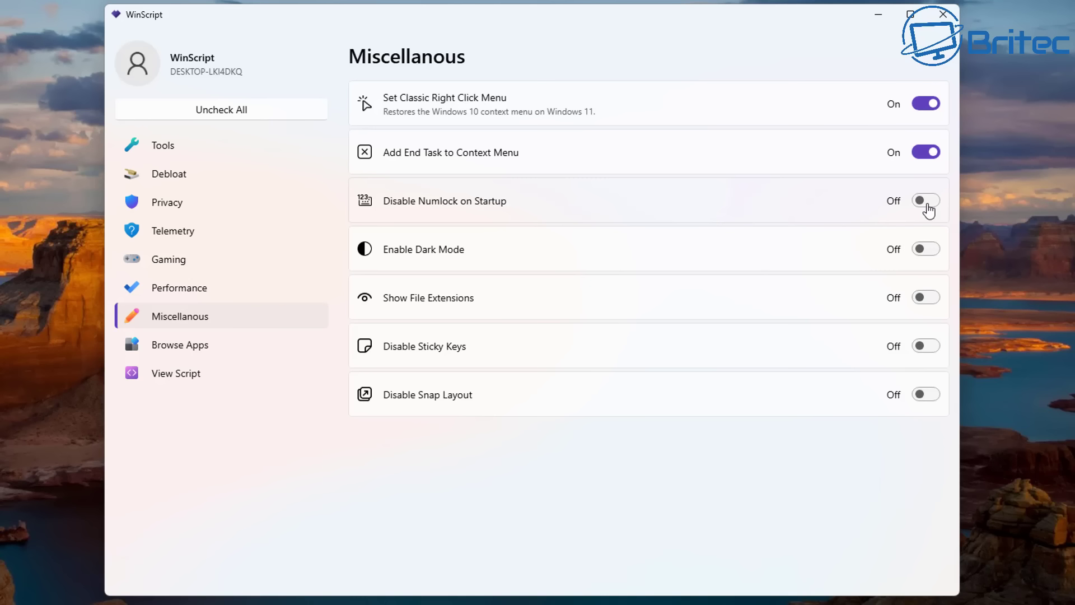
pyautogui.click(926, 250)
pyautogui.click(925, 298)
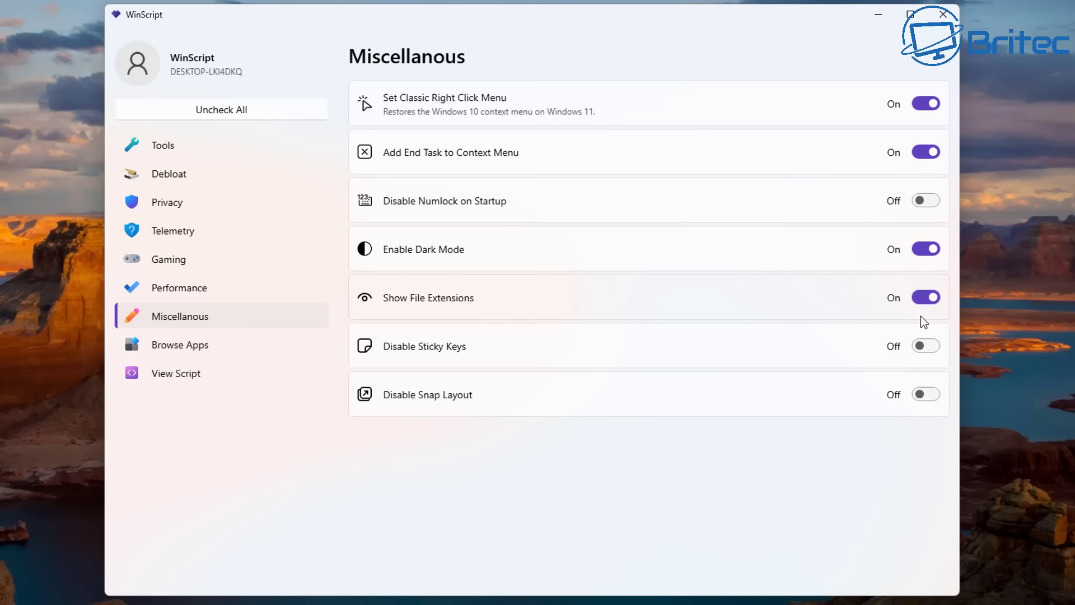
# Choose to disable Sticky Keys, Snap Layout and Numlock on Startup in the Miscellanous section
pyautogui.click(921, 354)
pyautogui.click(935, 397)
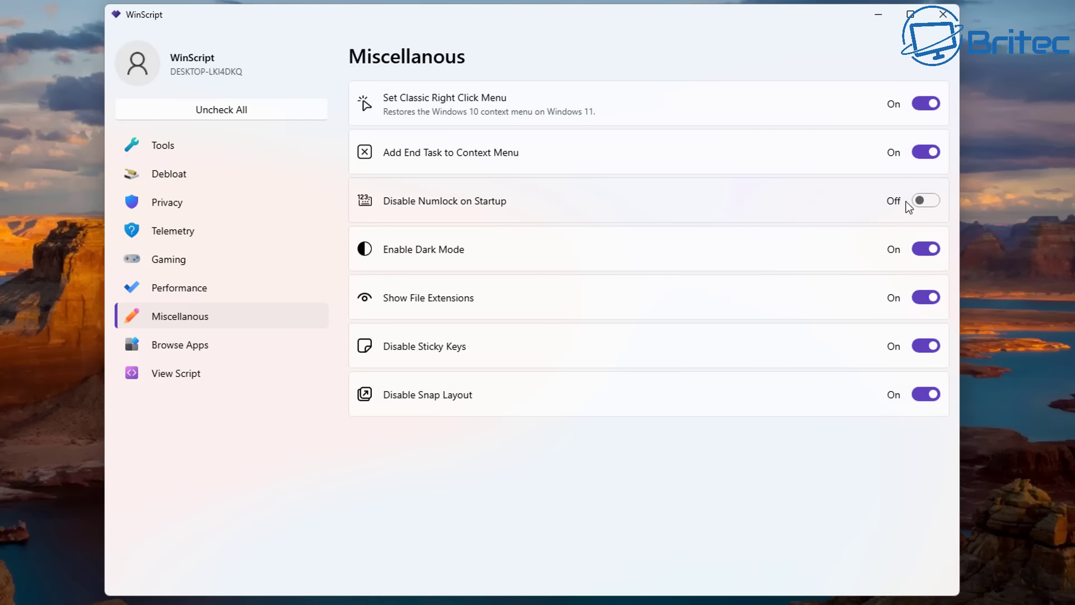
pyautogui.click(923, 203)
# In Browse Apps, check the Drivers group, choose to install Chrome from the Browsers group and collapse both groups
pyautogui.click(171, 348)
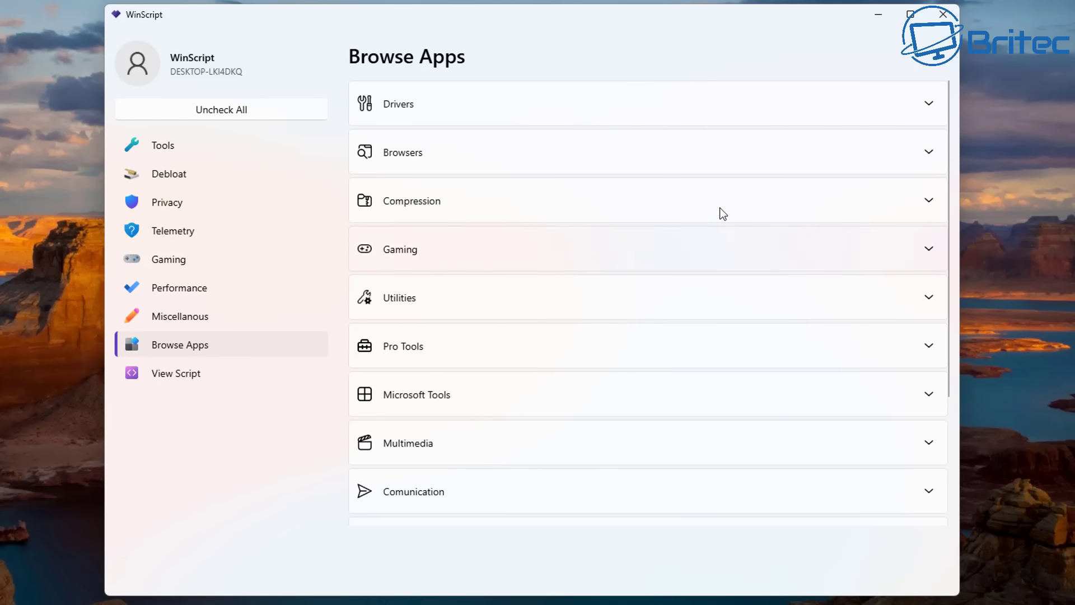
pyautogui.click(929, 103)
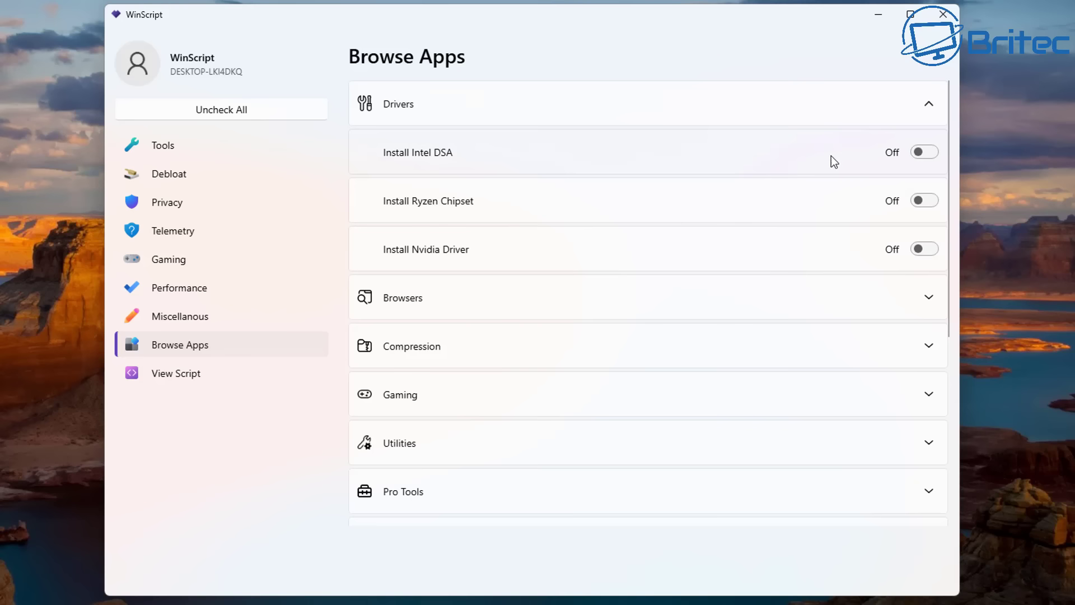
pyautogui.click(927, 104)
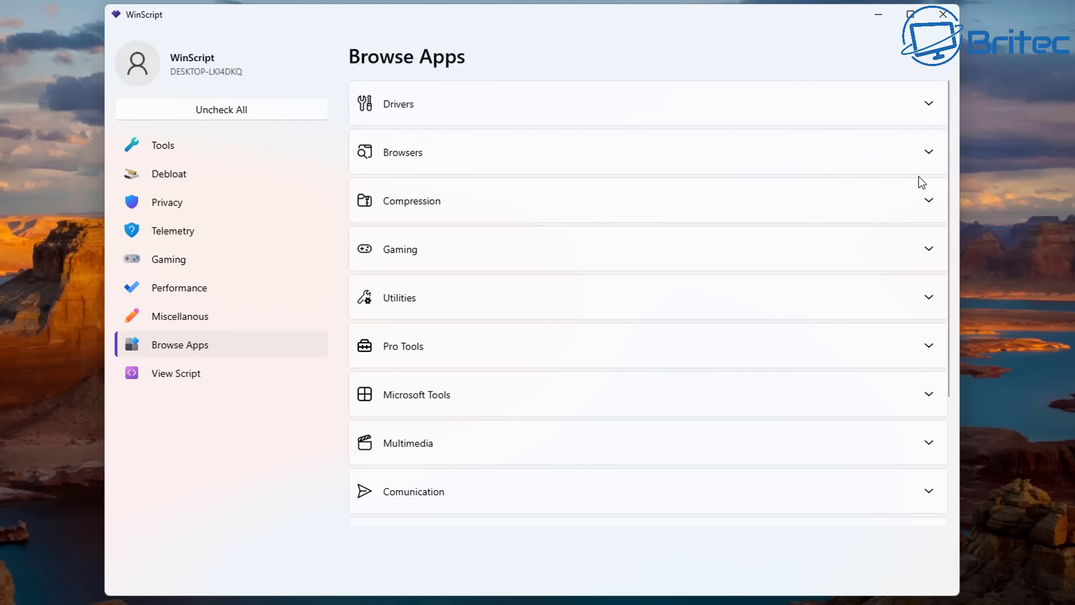
pyautogui.click(928, 154)
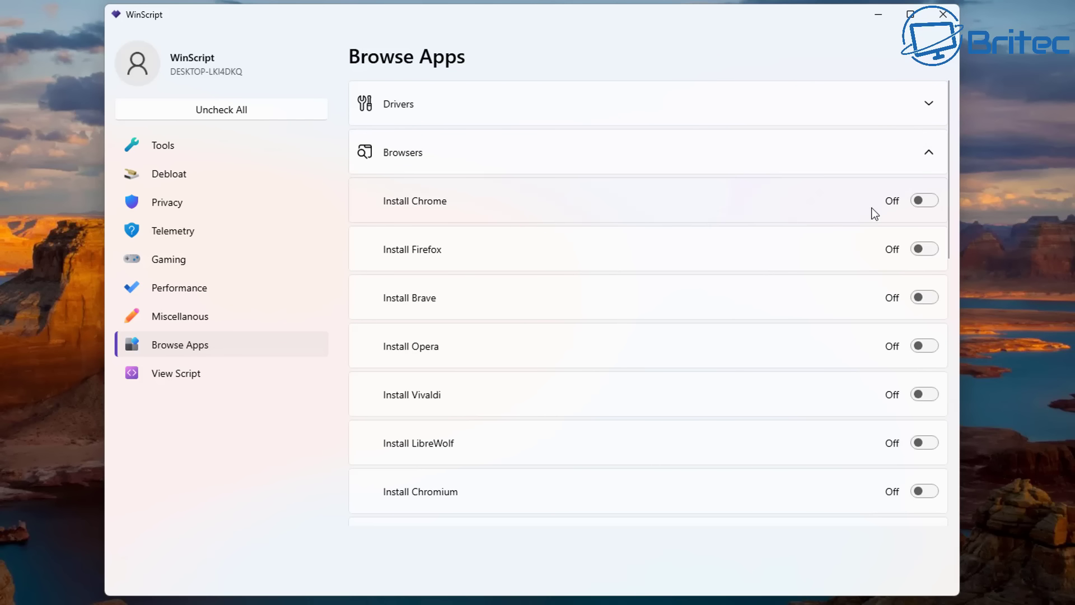
pyautogui.click(917, 205)
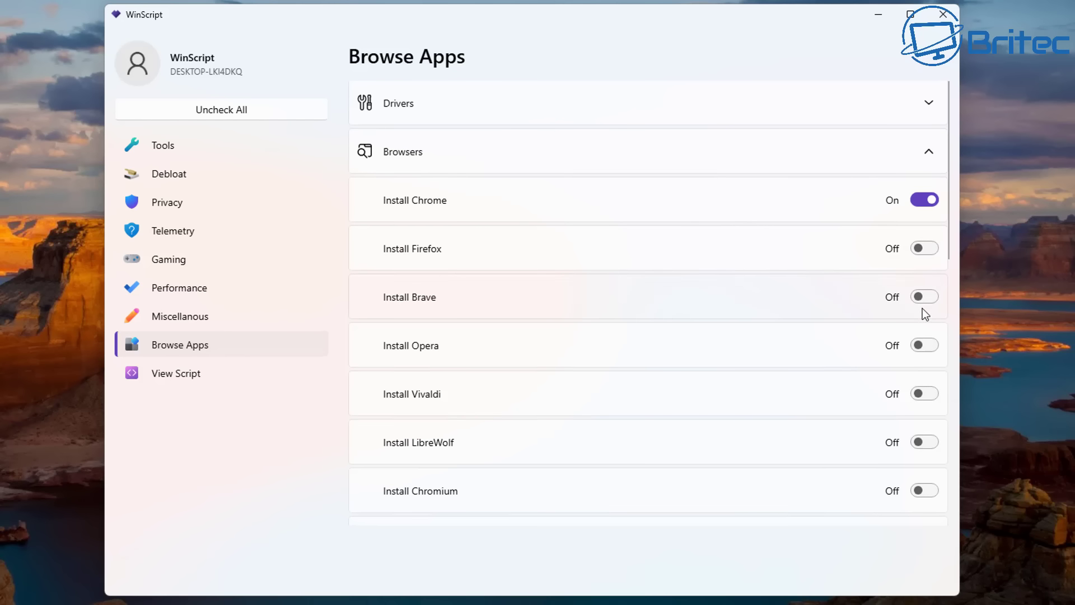
pyautogui.scroll(-5, 922, 308)
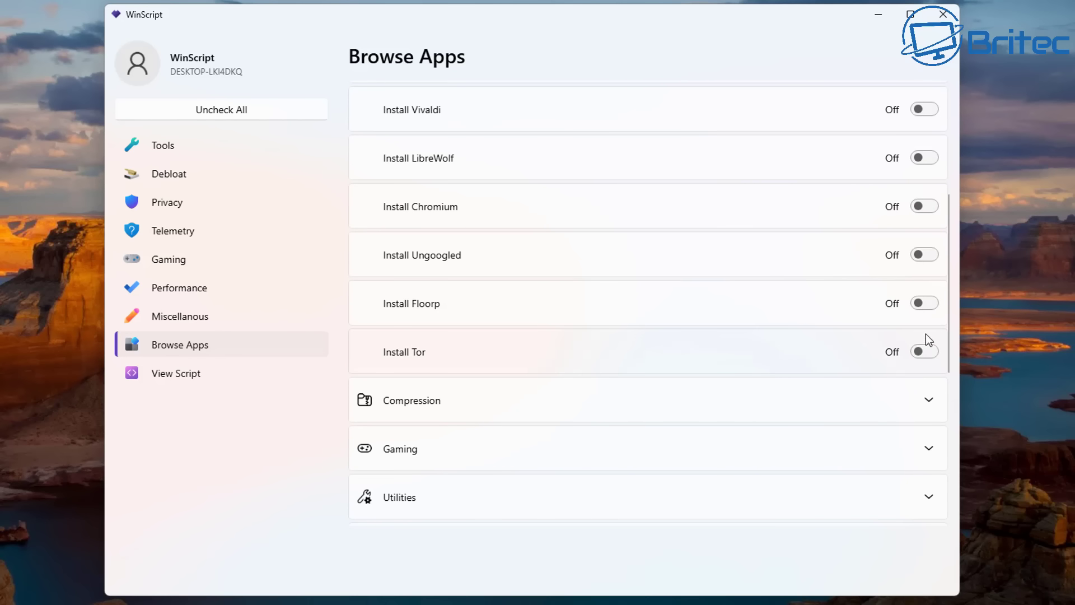
pyautogui.scroll(4, 926, 252)
pyautogui.scroll(2, 926, 244)
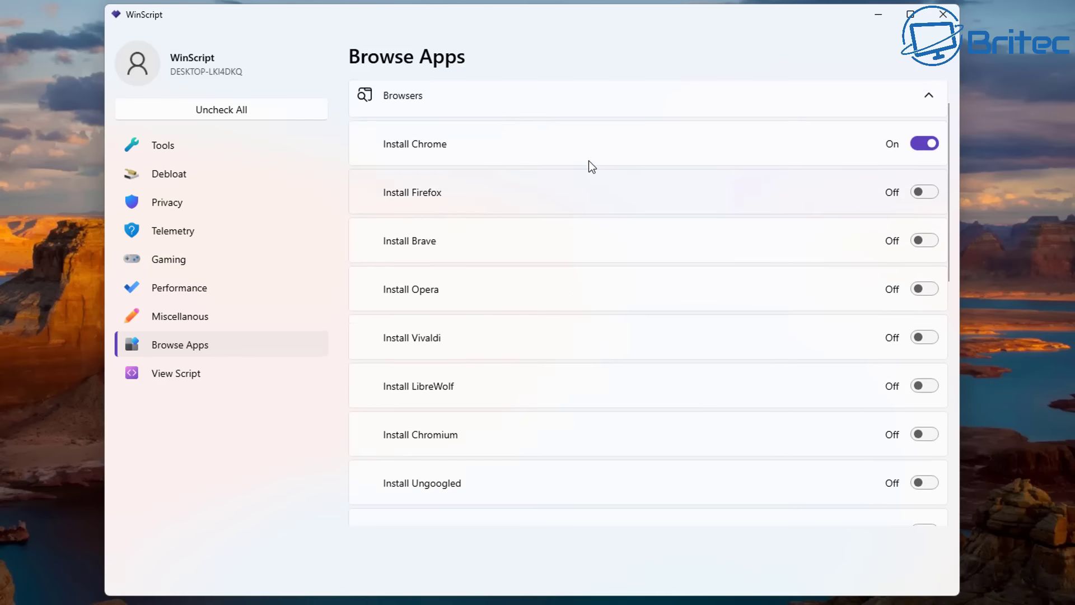
pyautogui.click(930, 154)
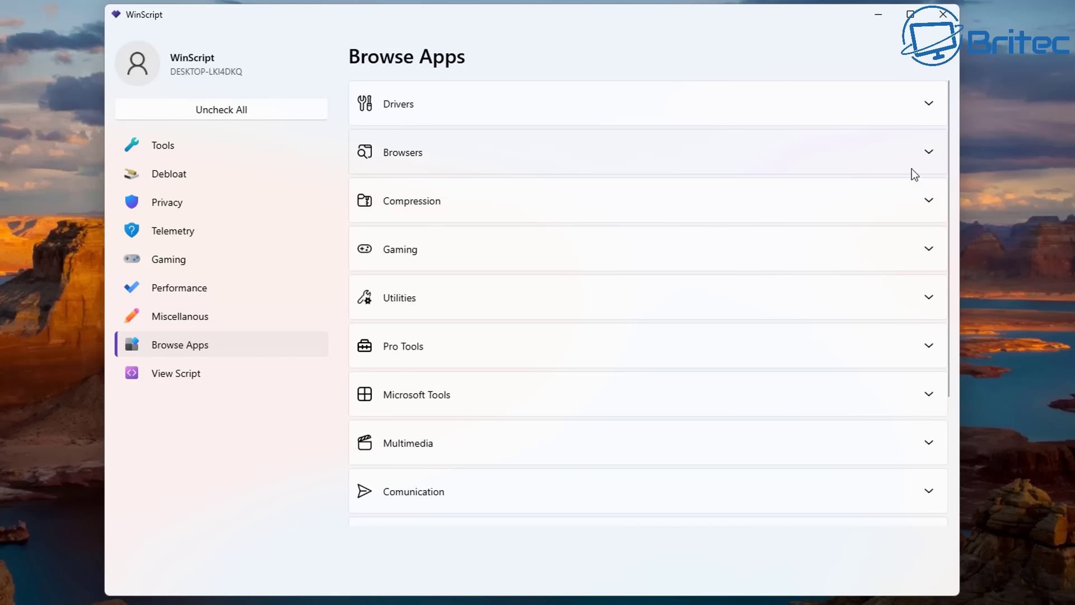
# Choose to install 7Zip from the Compression group and Steam from the Gaming group, collapsing each group again
pyautogui.click(929, 202)
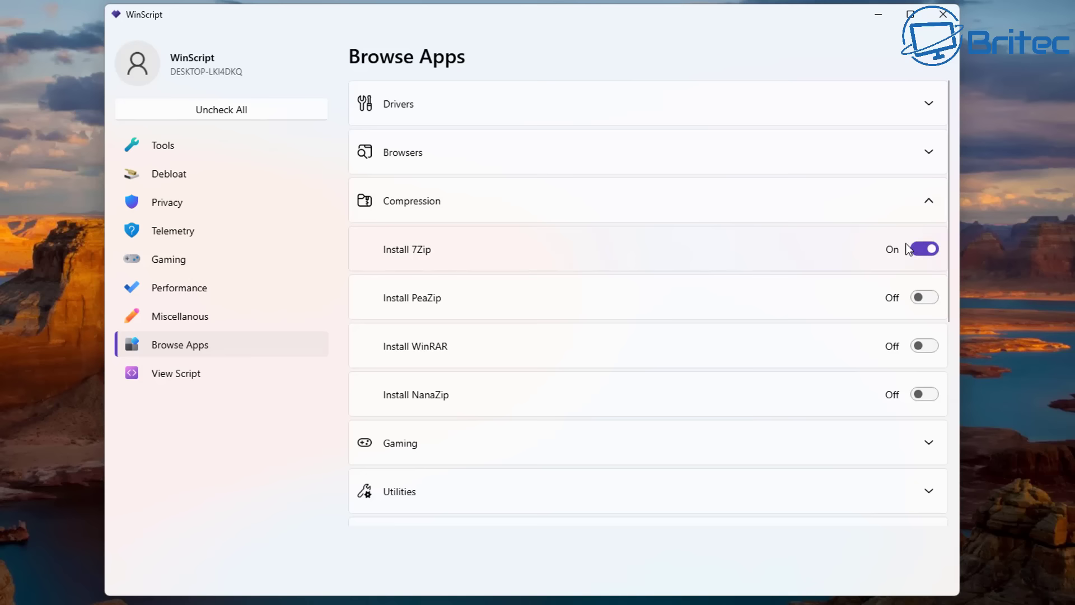
pyautogui.click(929, 203)
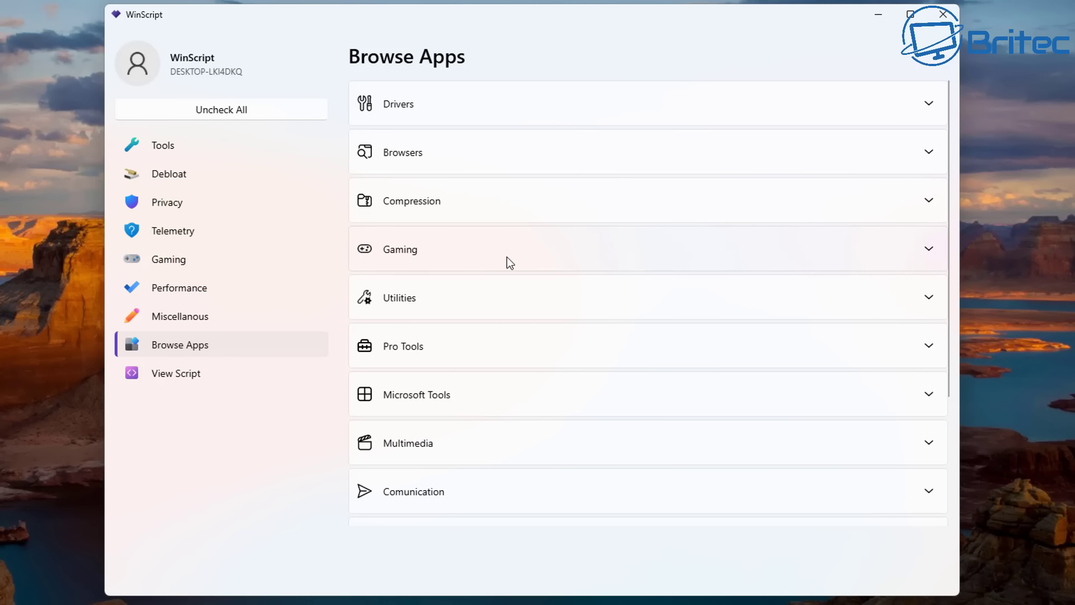
pyautogui.click(929, 249)
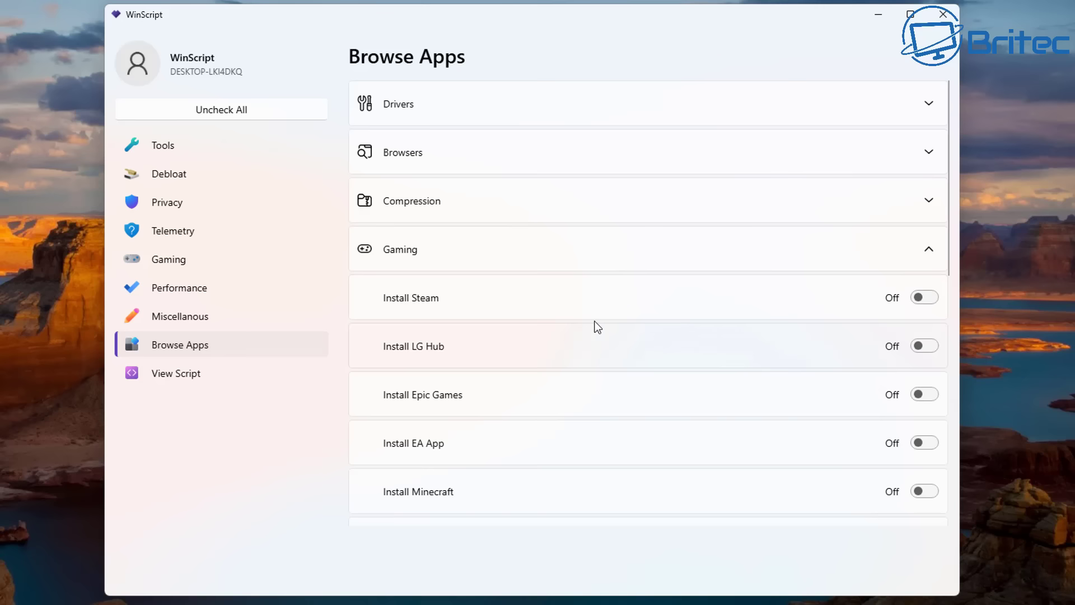
pyautogui.scroll(-2, 510, 358)
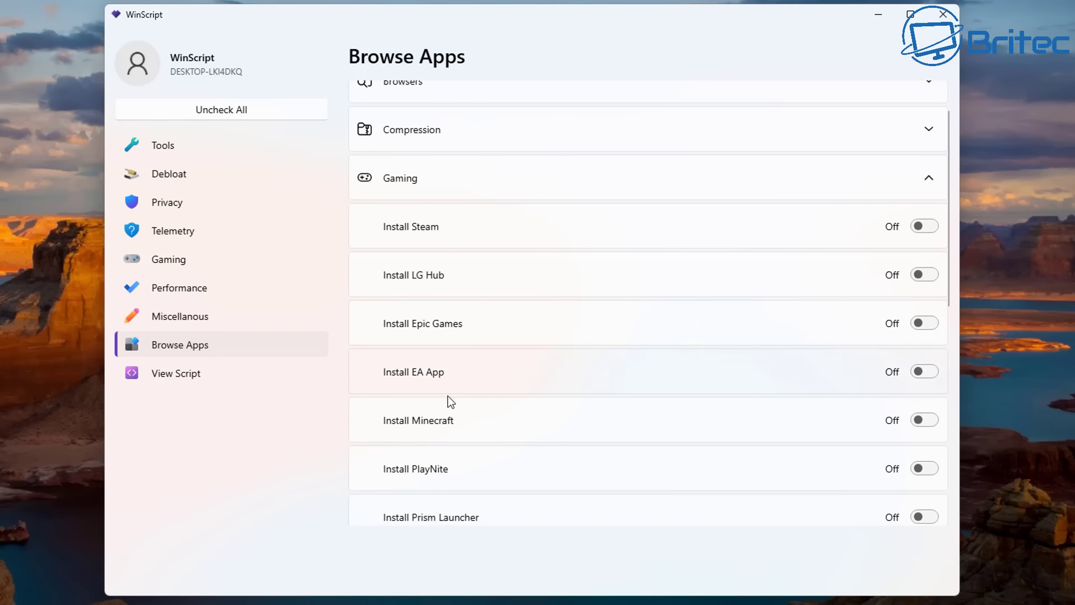
pyautogui.scroll(-1, 446, 425)
pyautogui.scroll(-1, 445, 425)
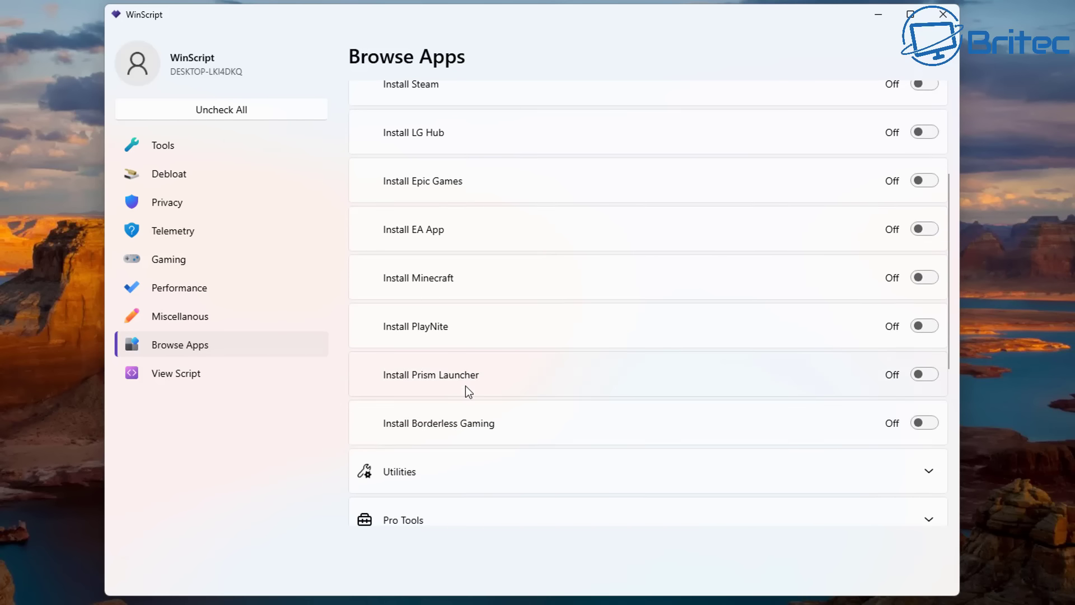
pyautogui.scroll(2, 468, 391)
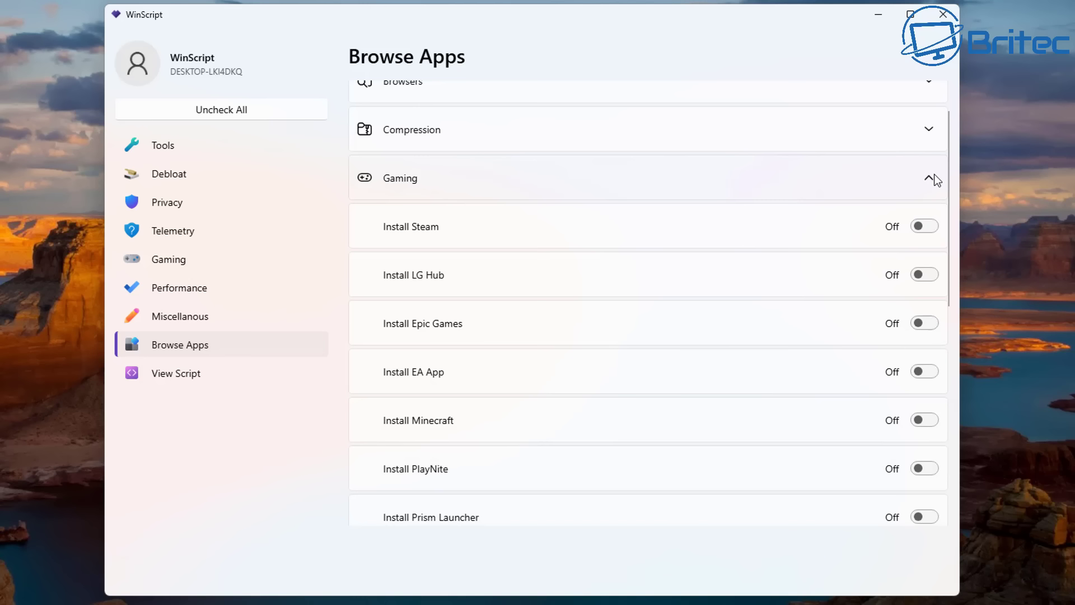
pyautogui.click(922, 227)
pyautogui.scroll(-3, 523, 303)
pyautogui.scroll(3, 792, 269)
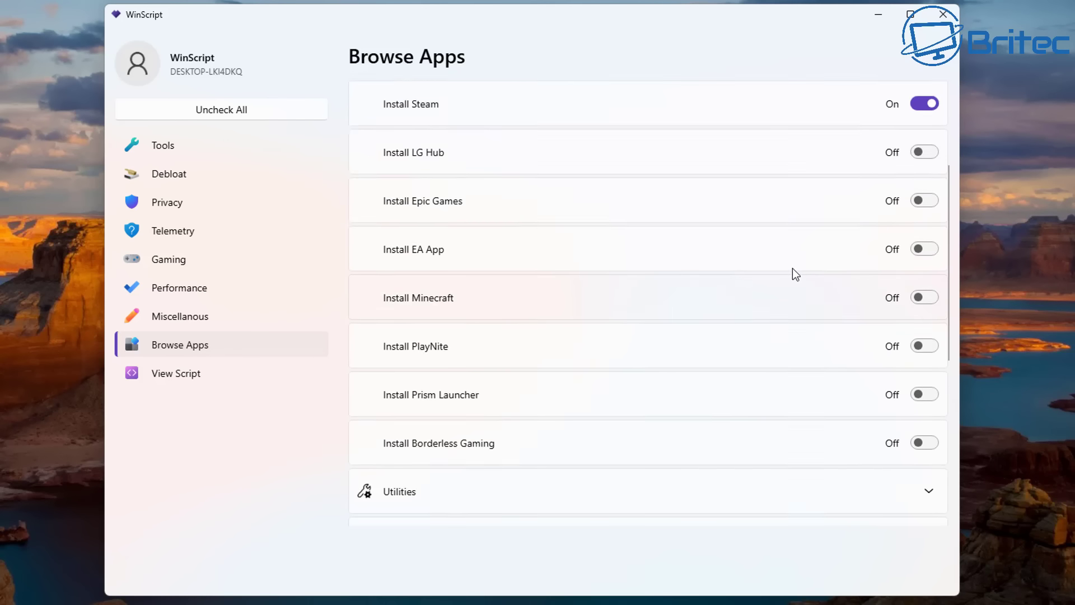
pyautogui.click(929, 178)
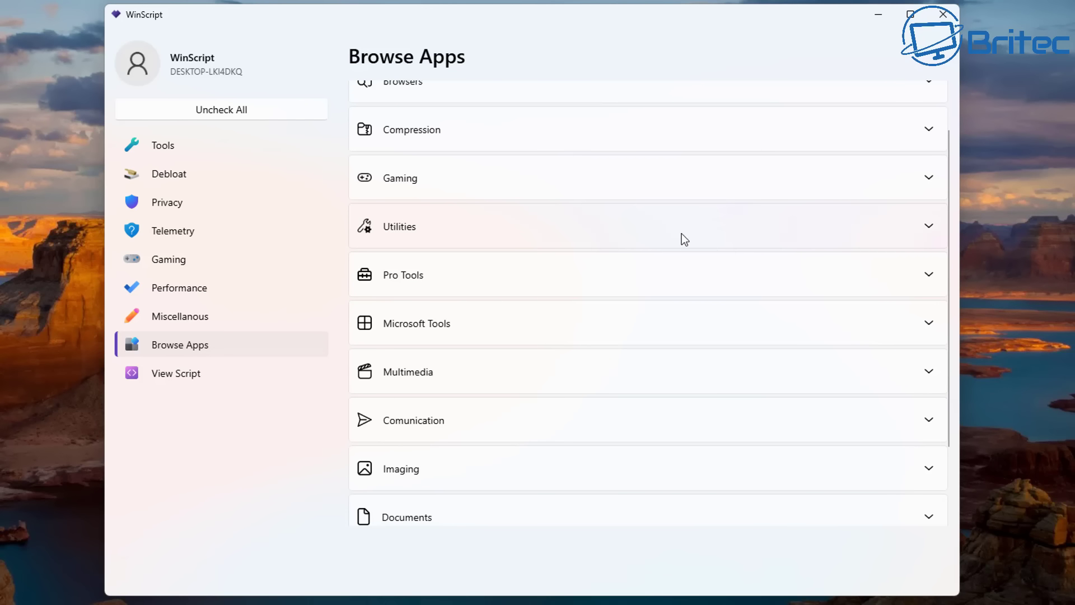
# In the Utilities group, choose to install BitWarden, look through the remaining utilities and collapse the group
pyautogui.click(935, 226)
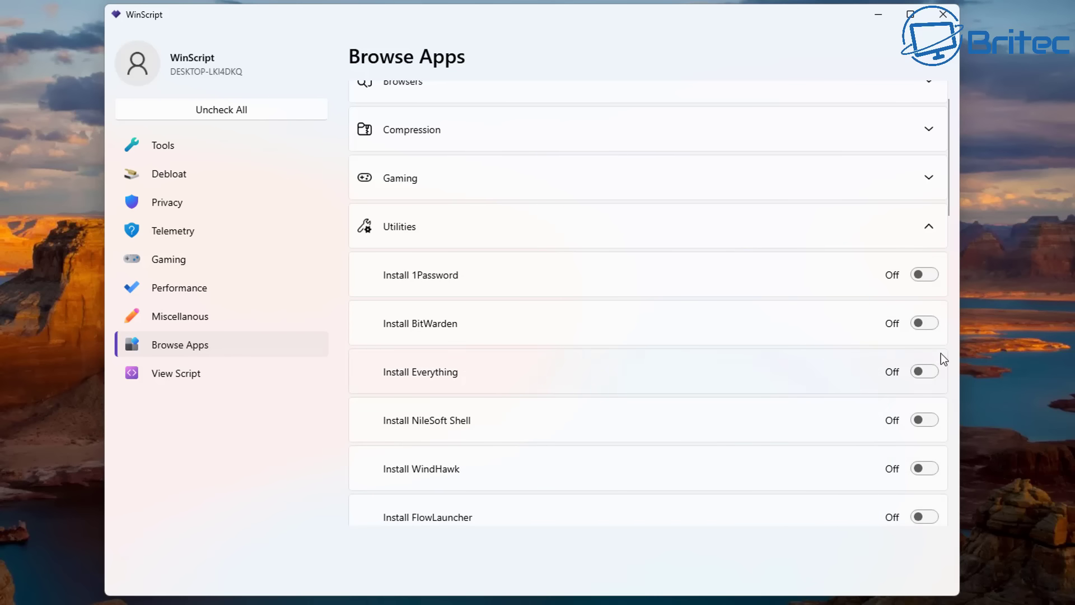
pyautogui.click(928, 327)
pyautogui.scroll(-3, 789, 343)
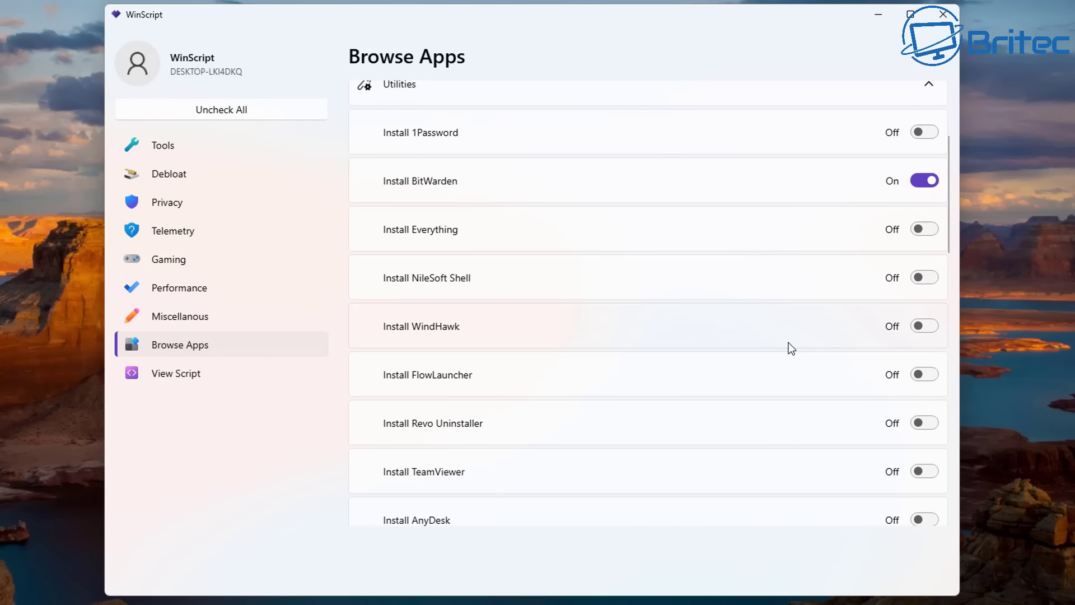
pyautogui.scroll(-3, 787, 364)
pyautogui.scroll(-3, 830, 475)
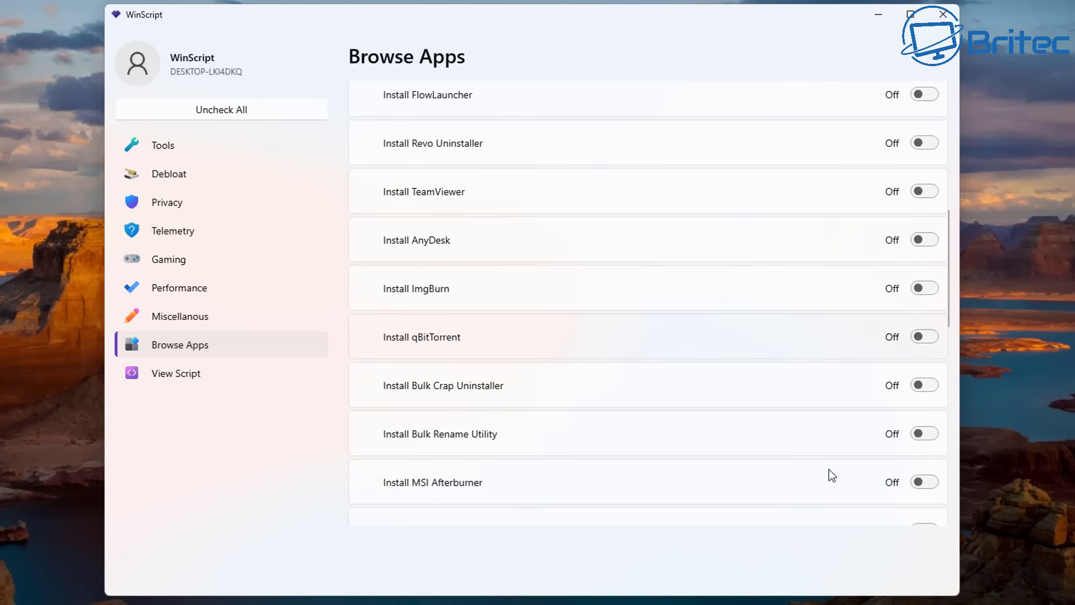
pyautogui.scroll(-3, 829, 469)
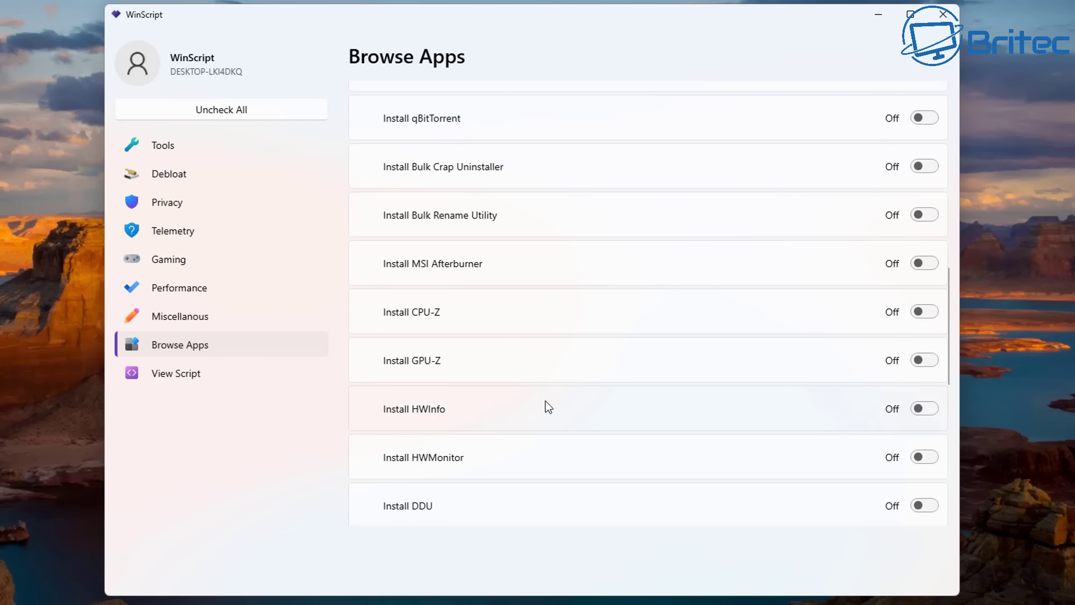
pyautogui.scroll(-2, 548, 407)
pyautogui.scroll(-2, 547, 405)
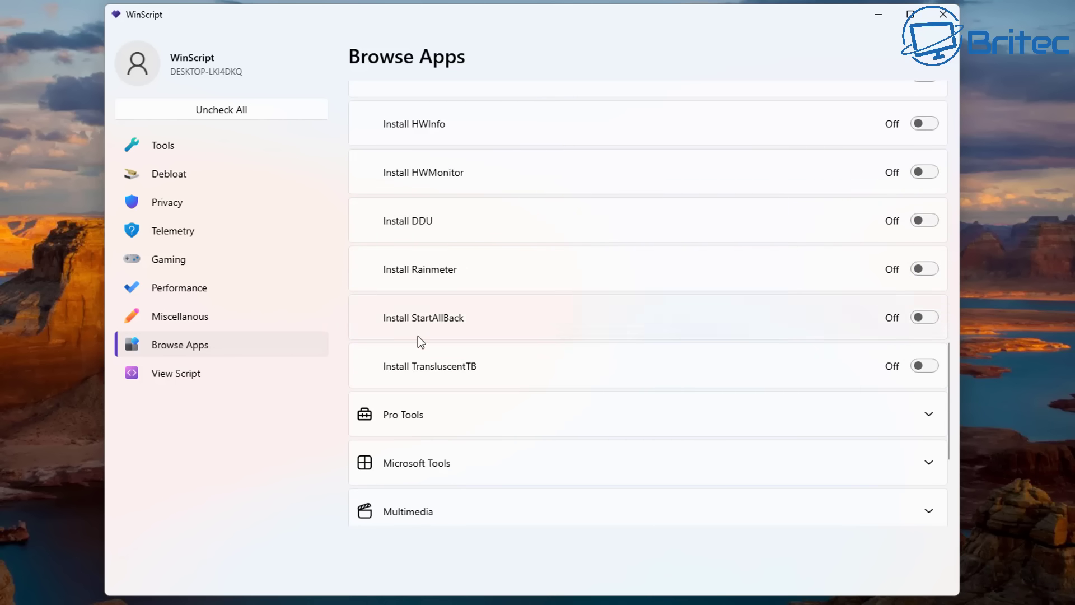
pyautogui.scroll(7, 835, 411)
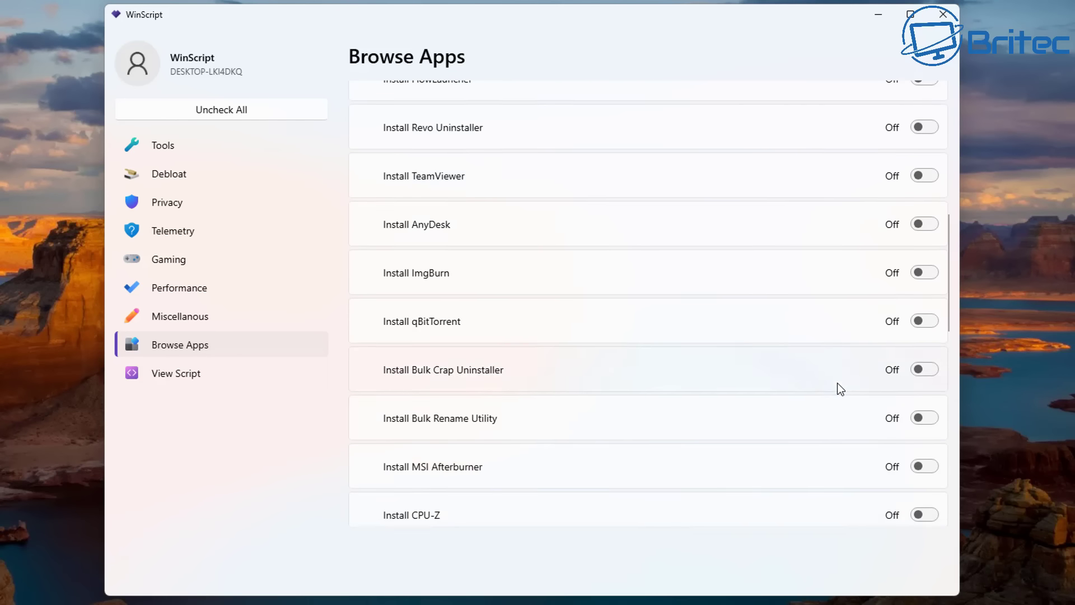
pyautogui.scroll(5, 843, 370)
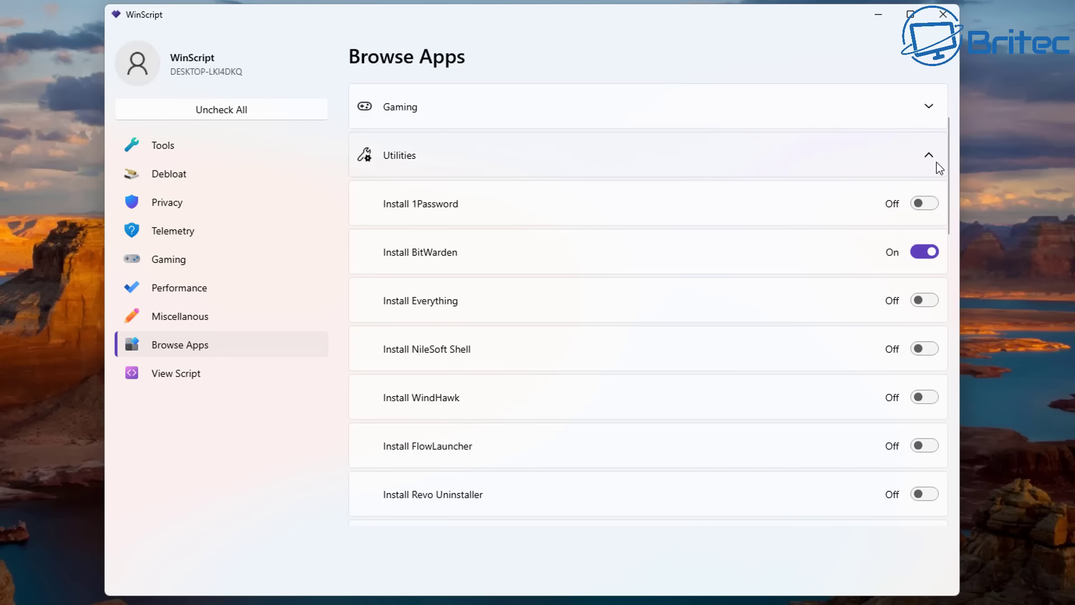
pyautogui.click(930, 158)
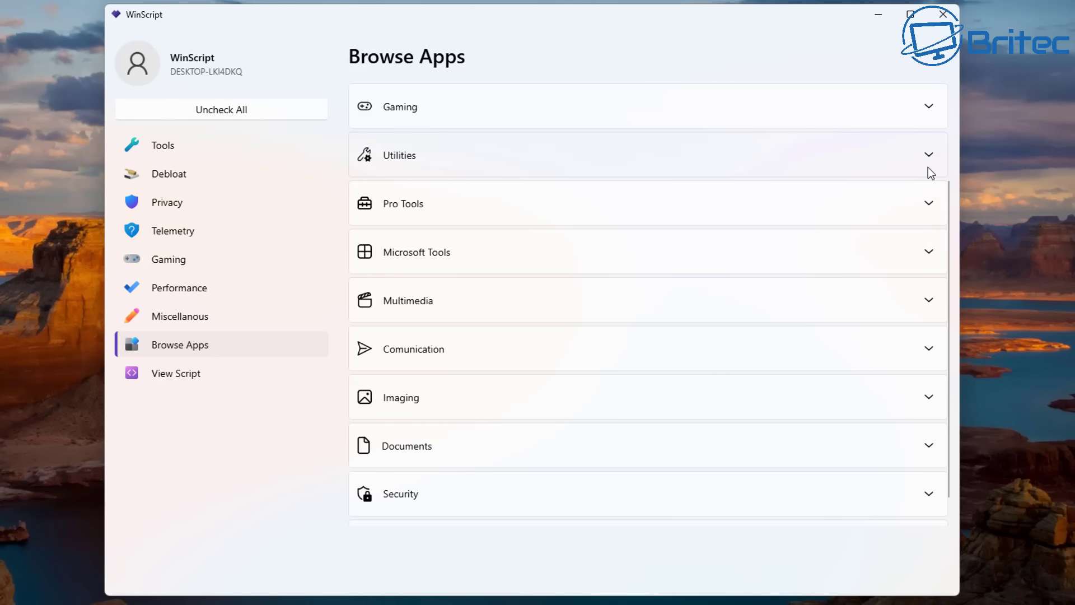
# Examine which apps the Pro Tools and Microsoft Tools groups offer for installation
pyautogui.click(925, 206)
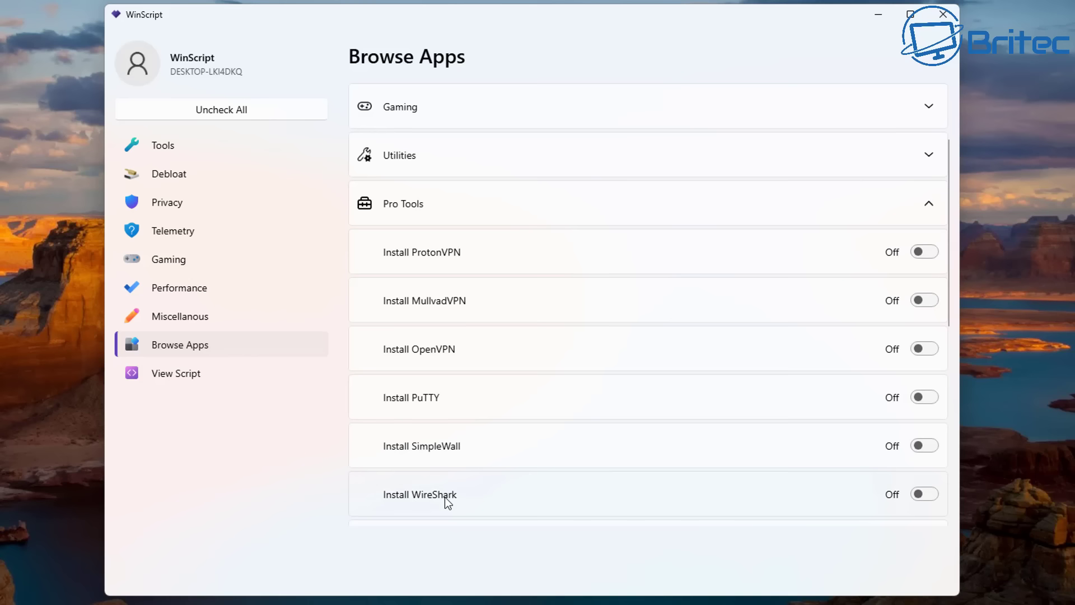
pyautogui.scroll(-5, 620, 445)
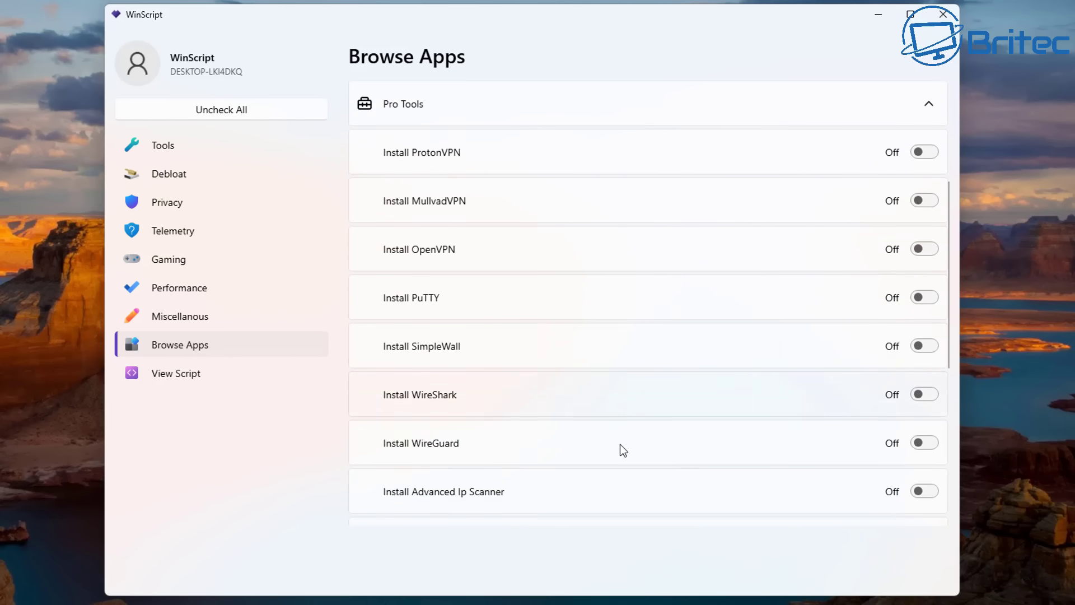
pyautogui.scroll(6, 594, 424)
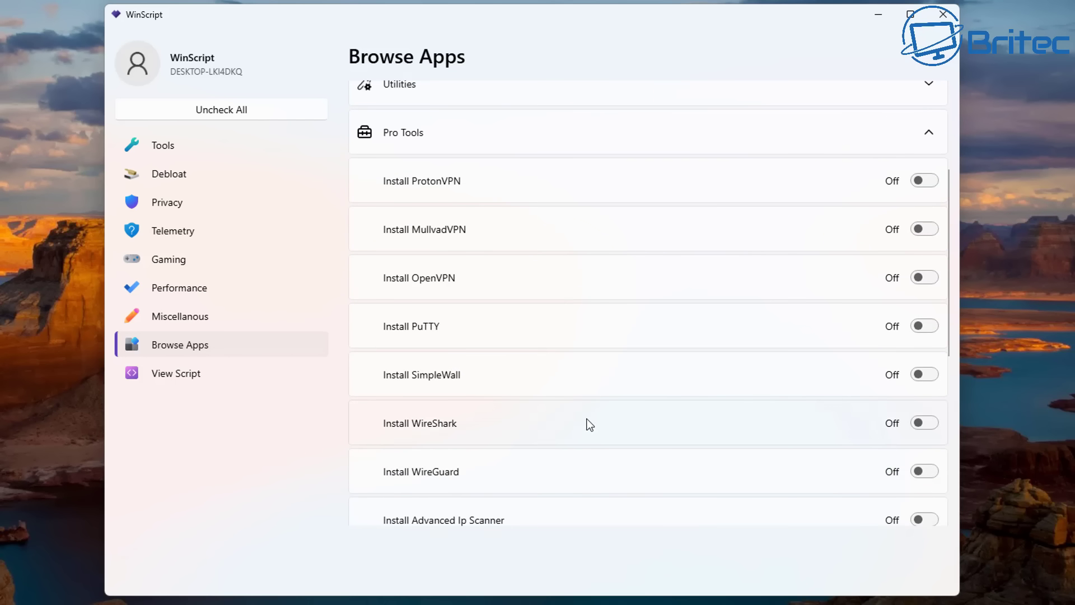
pyautogui.click(929, 277)
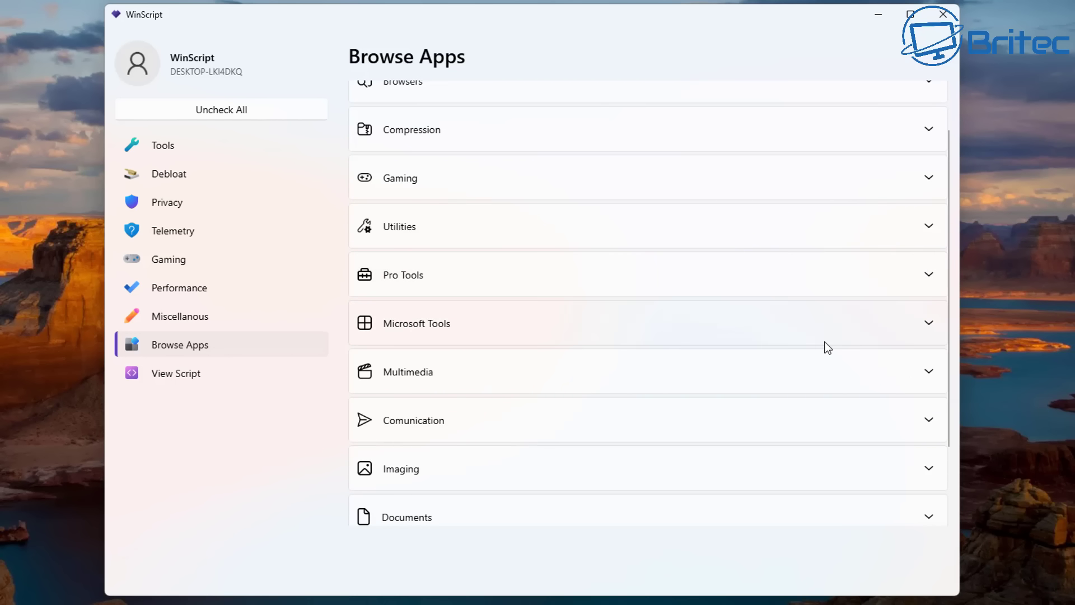
pyautogui.click(930, 324)
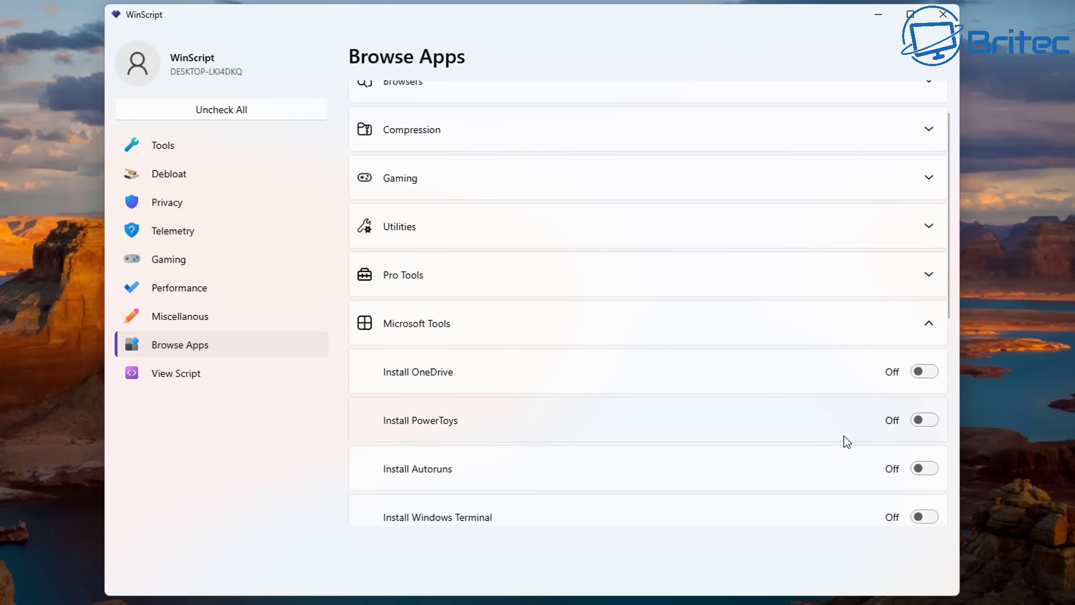
pyautogui.scroll(-1, 839, 454)
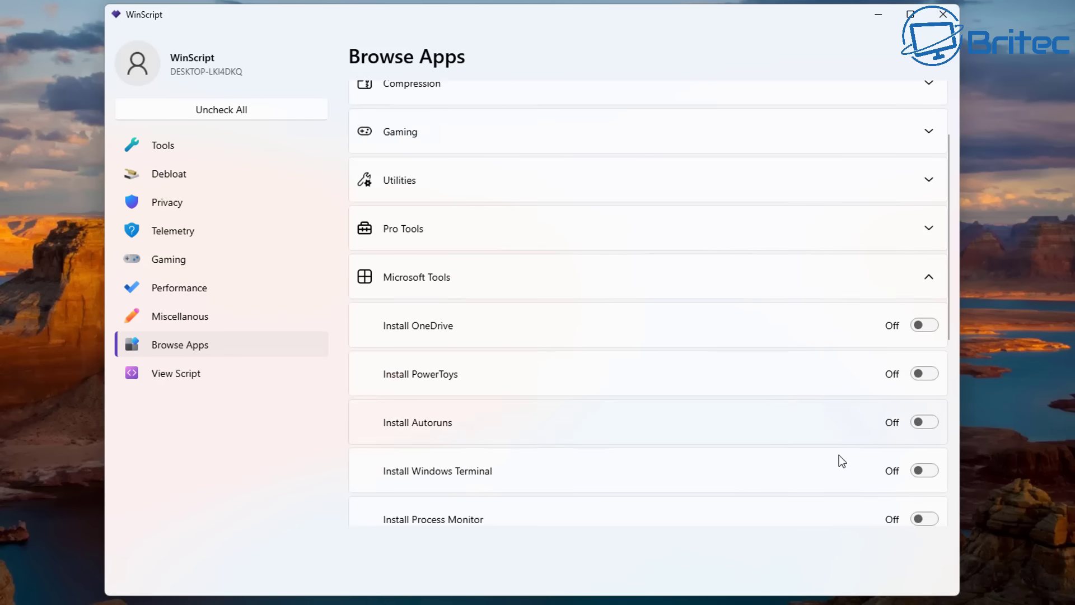
pyautogui.scroll(-1, 839, 451)
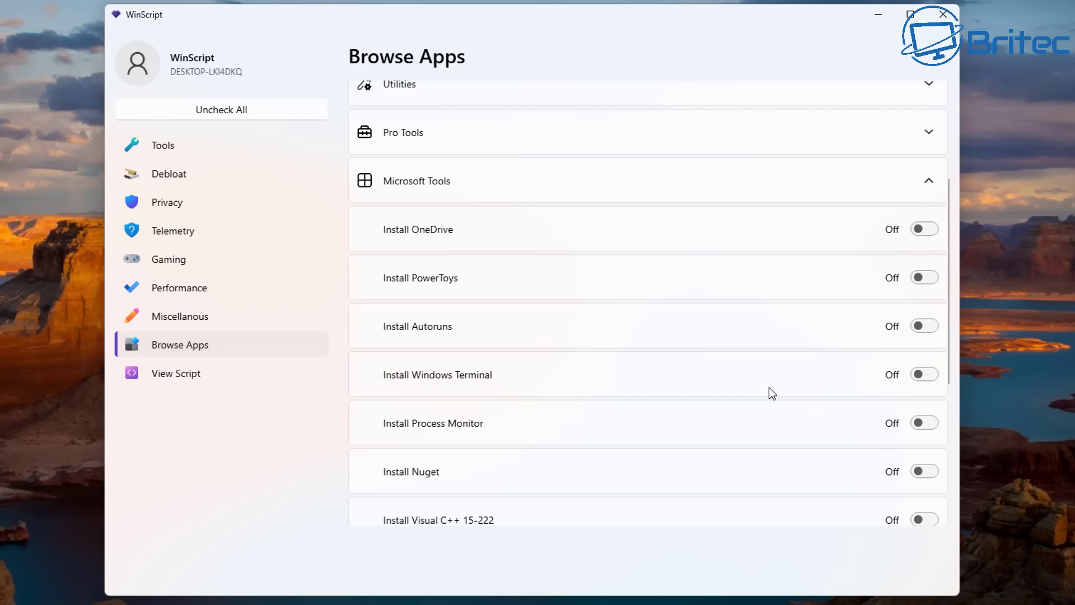
pyautogui.scroll(-1, 506, 448)
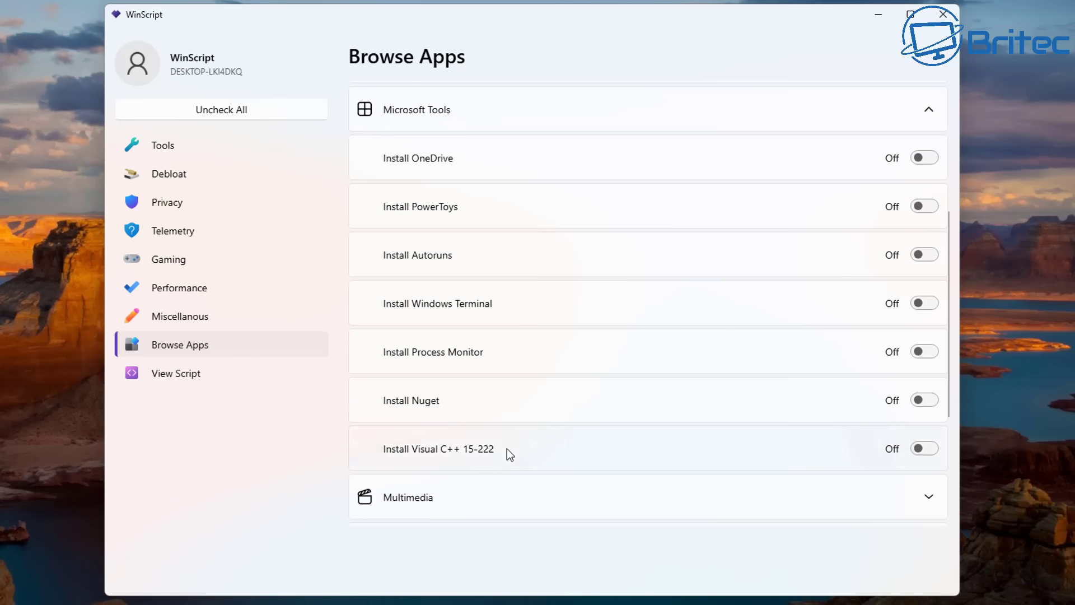
pyautogui.scroll(4, 655, 464)
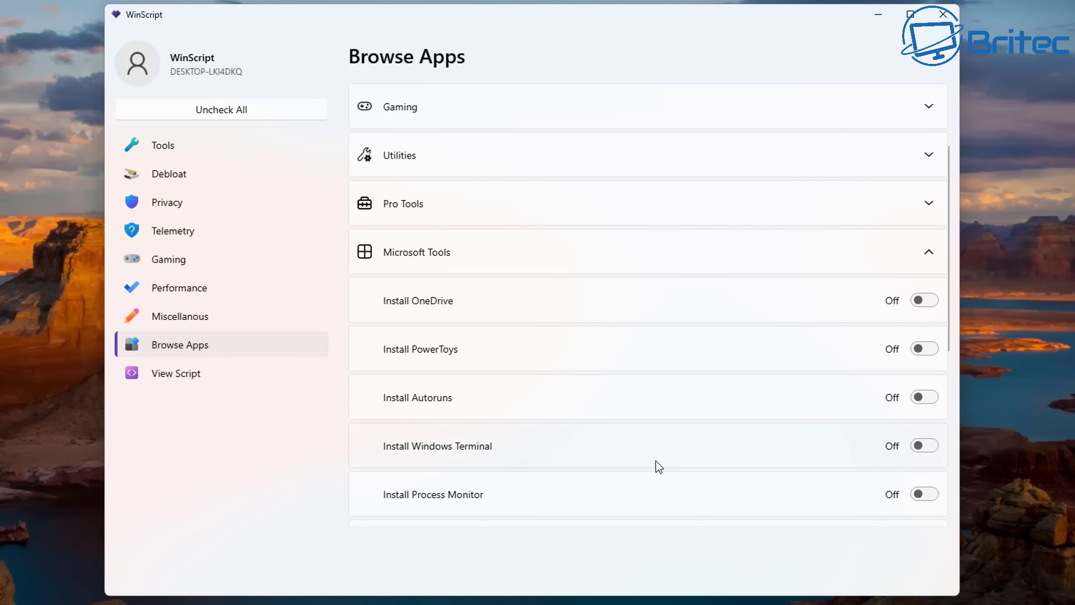
pyautogui.scroll(-8, 879, 440)
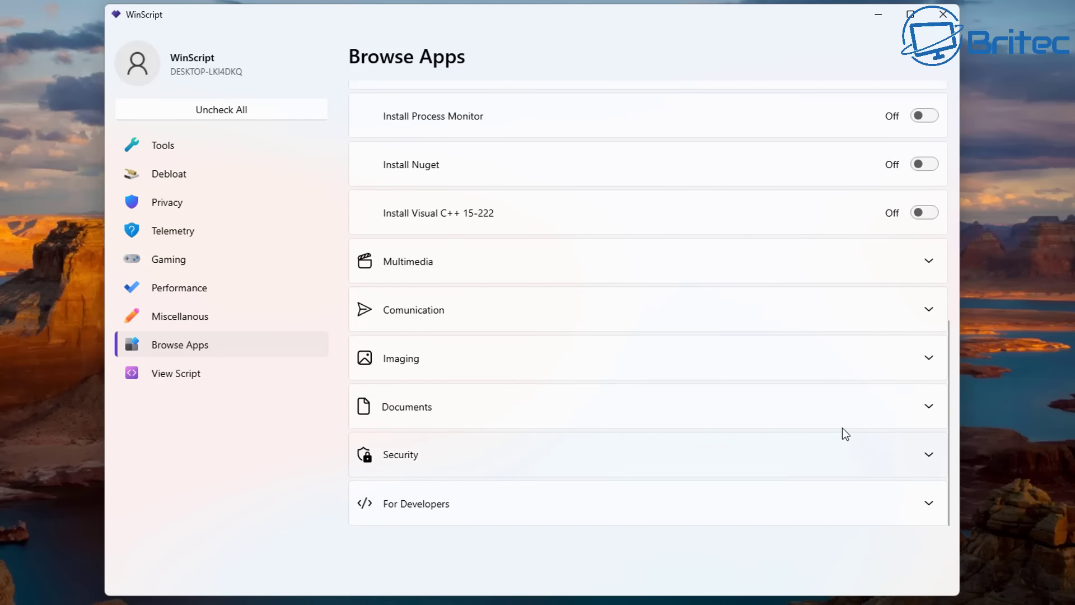
# Collapse the Microsoft Tools group, choose to install VLC from the Multimedia group and collapse that group again
pyautogui.scroll(5, 808, 240)
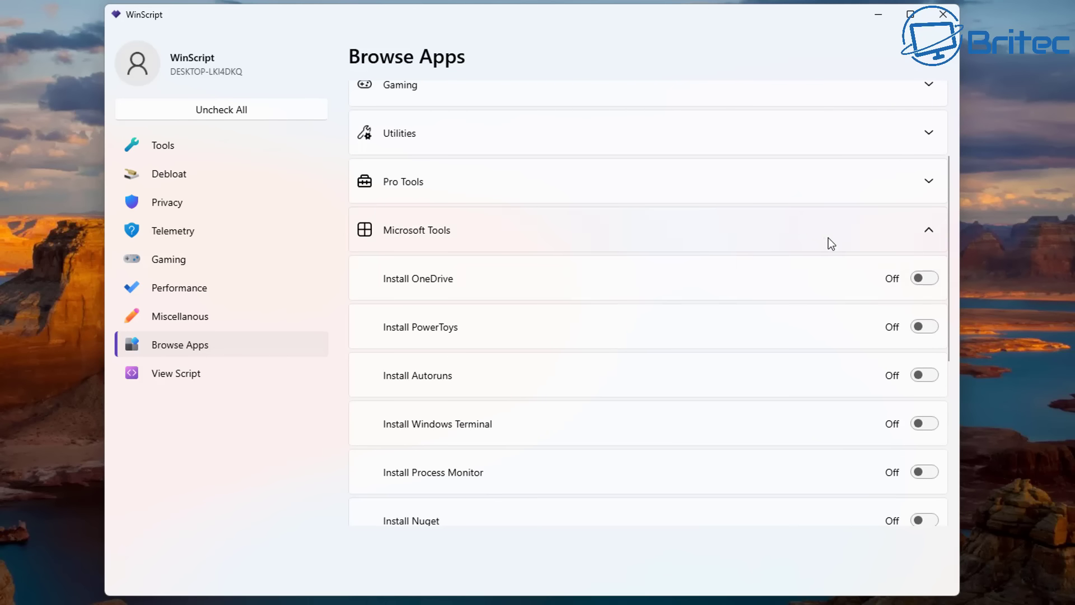
pyautogui.click(934, 230)
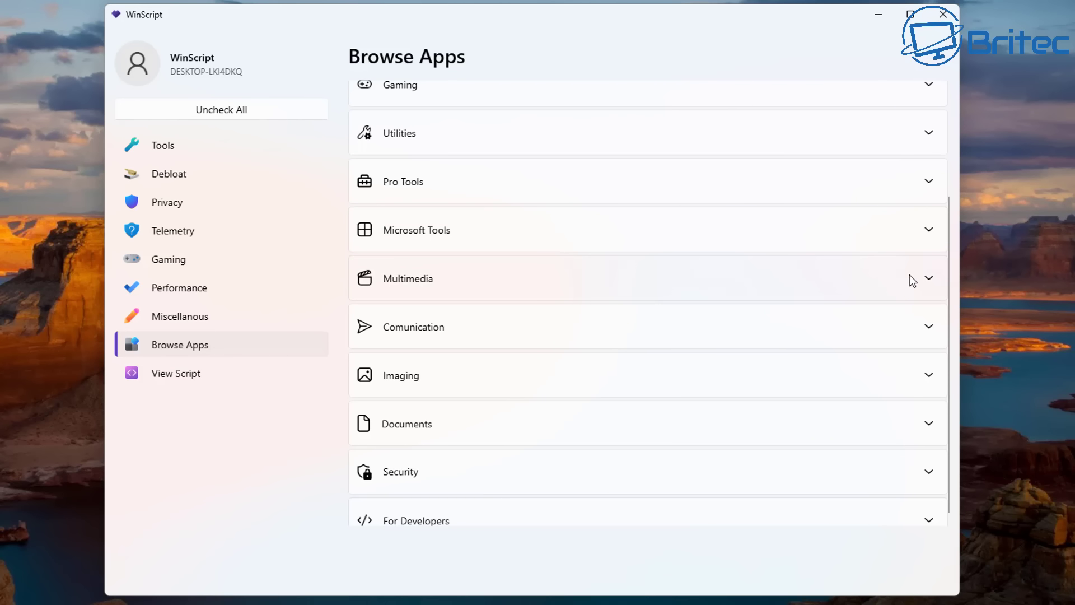
pyautogui.click(930, 276)
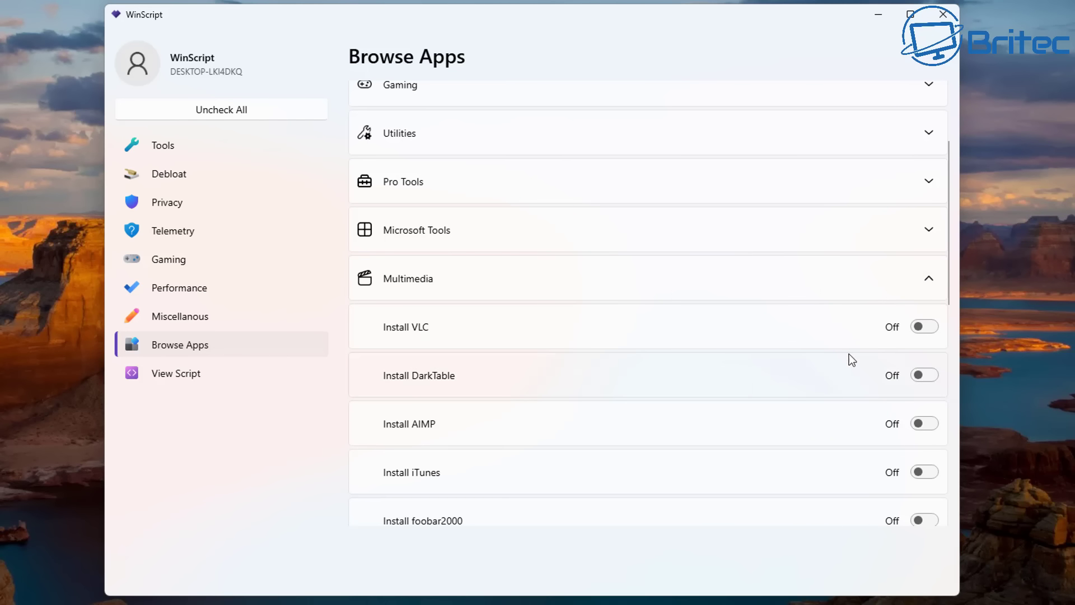
pyautogui.click(926, 329)
pyautogui.scroll(-3, 776, 415)
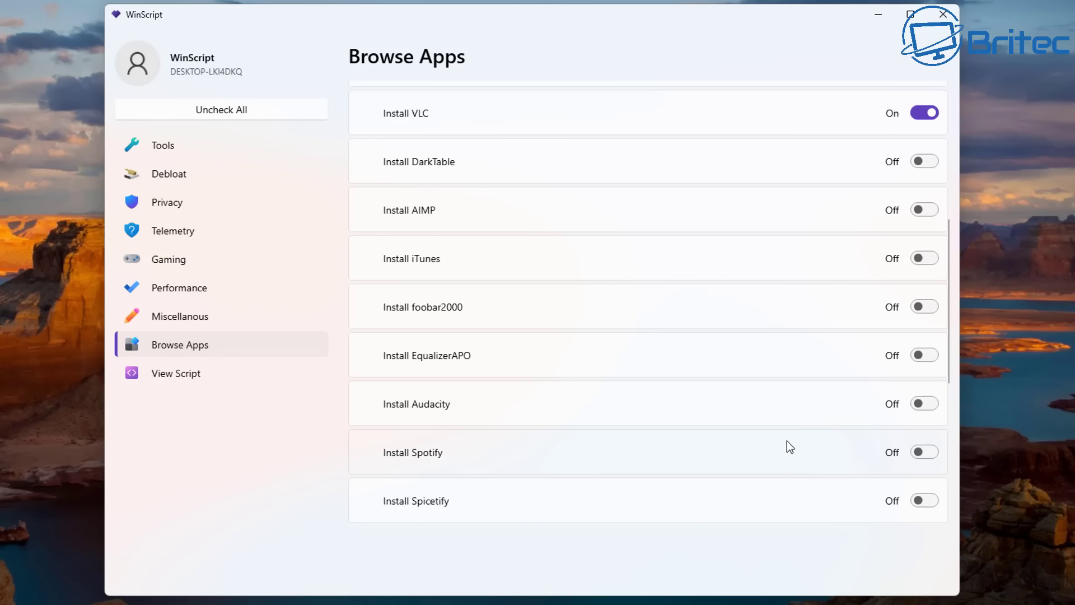
pyautogui.scroll(-3, 787, 441)
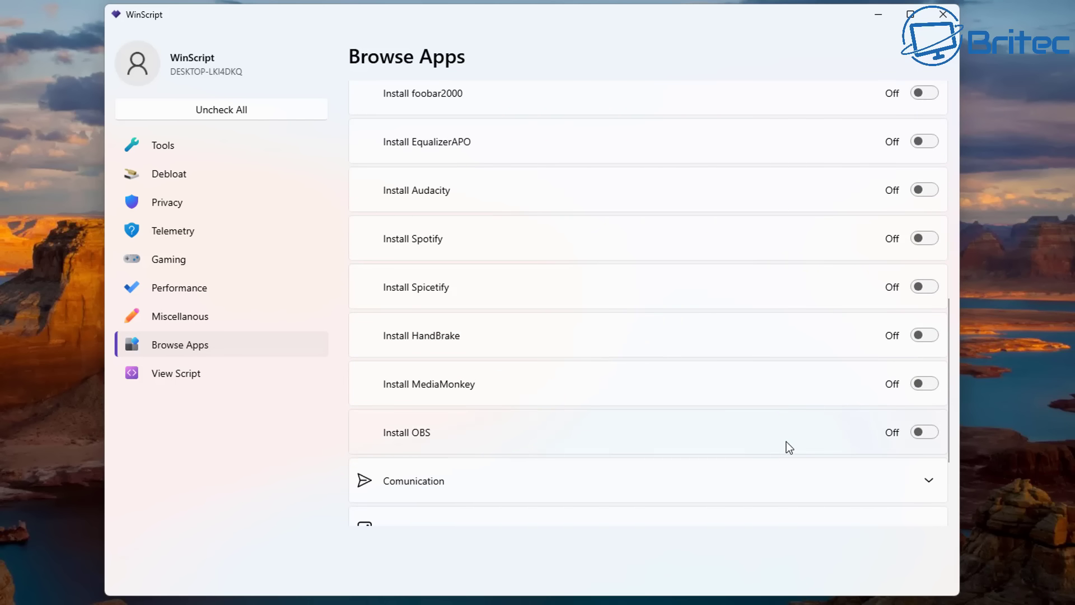
pyautogui.scroll(5, 795, 440)
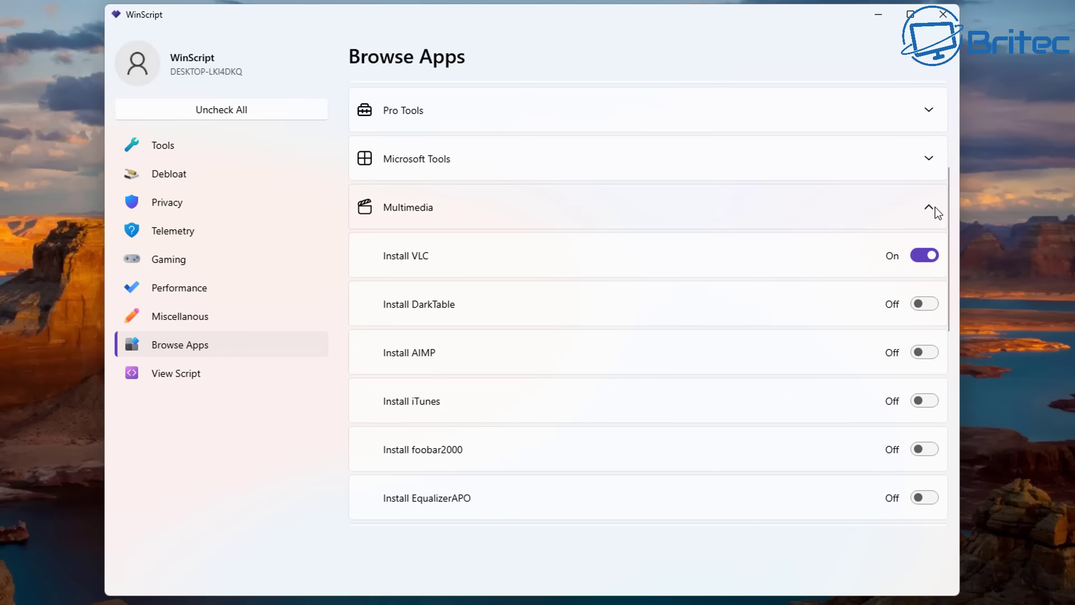
pyautogui.click(933, 210)
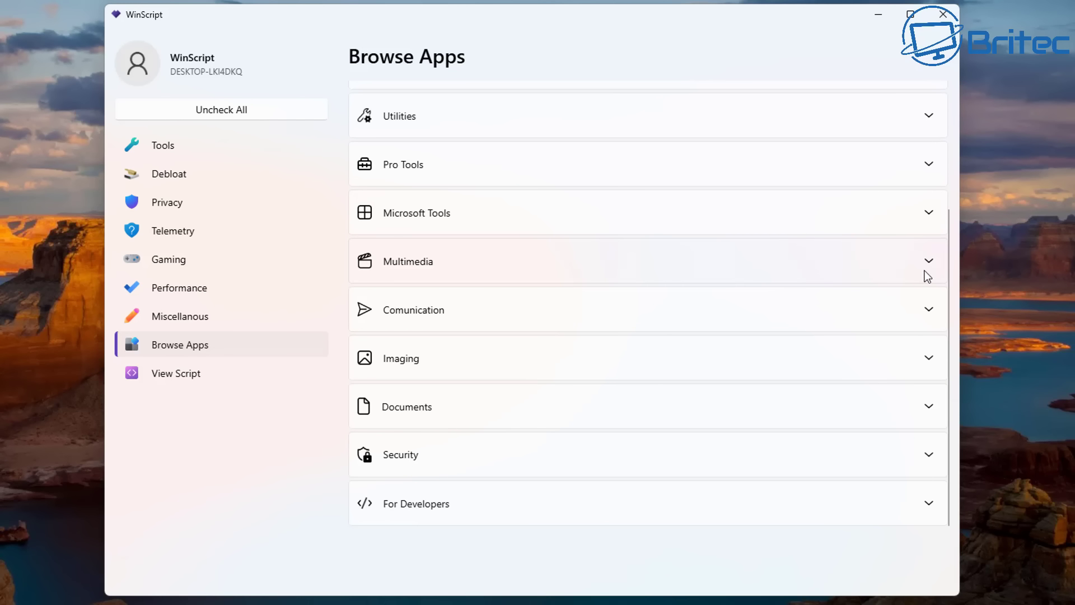
# Examine which apps the Comunication and Imaging groups offer for installation, collapsing each group again
pyautogui.click(930, 305)
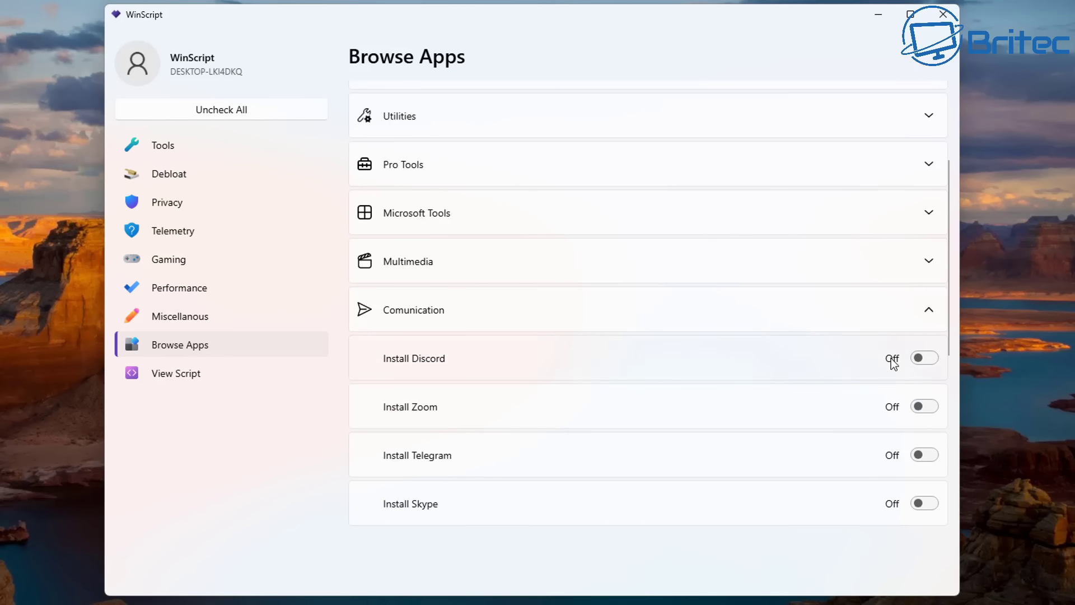
pyautogui.scroll(-2, 596, 374)
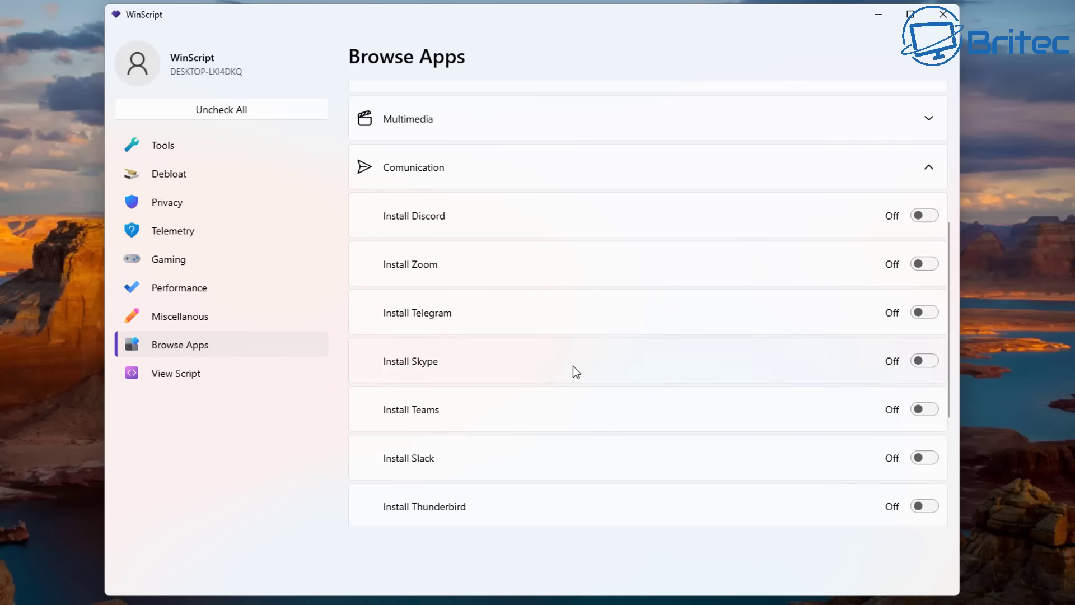
pyautogui.scroll(-2, 487, 428)
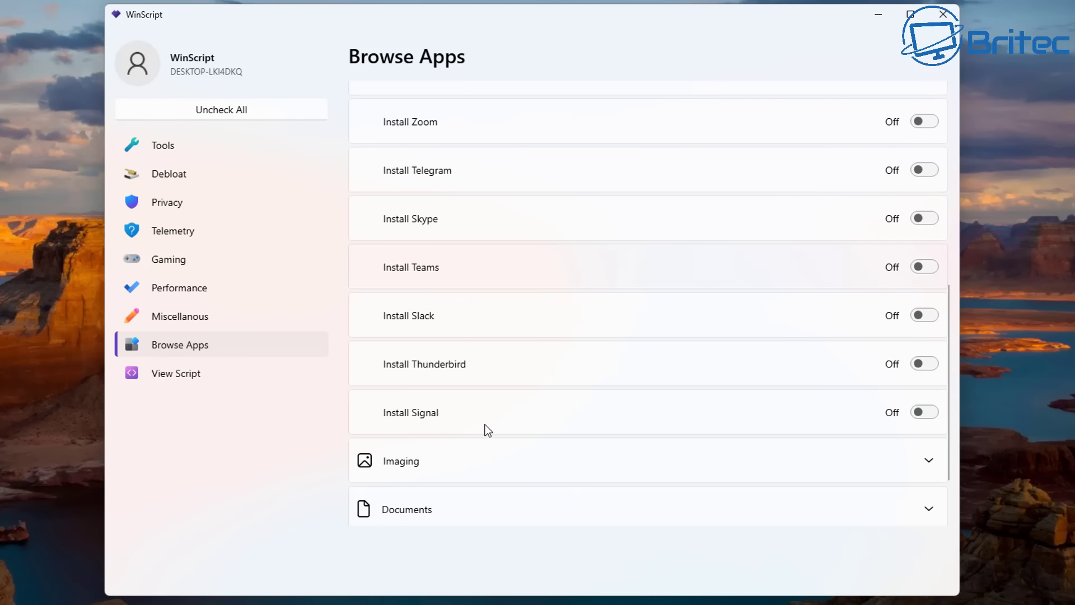
pyautogui.scroll(4, 704, 426)
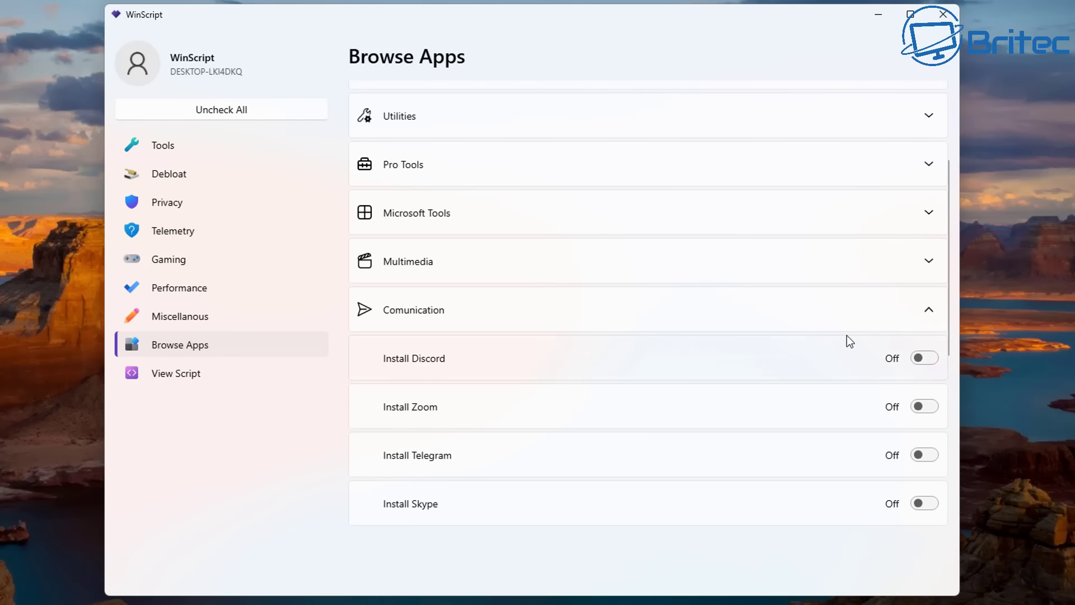
pyautogui.click(926, 311)
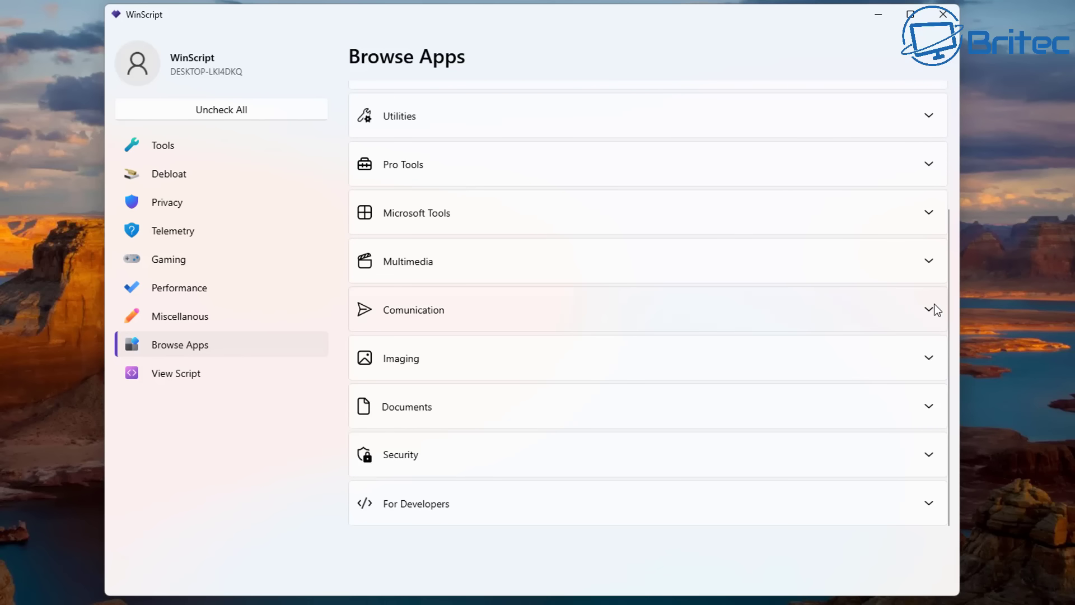
pyautogui.click(930, 359)
pyautogui.scroll(-2, 871, 391)
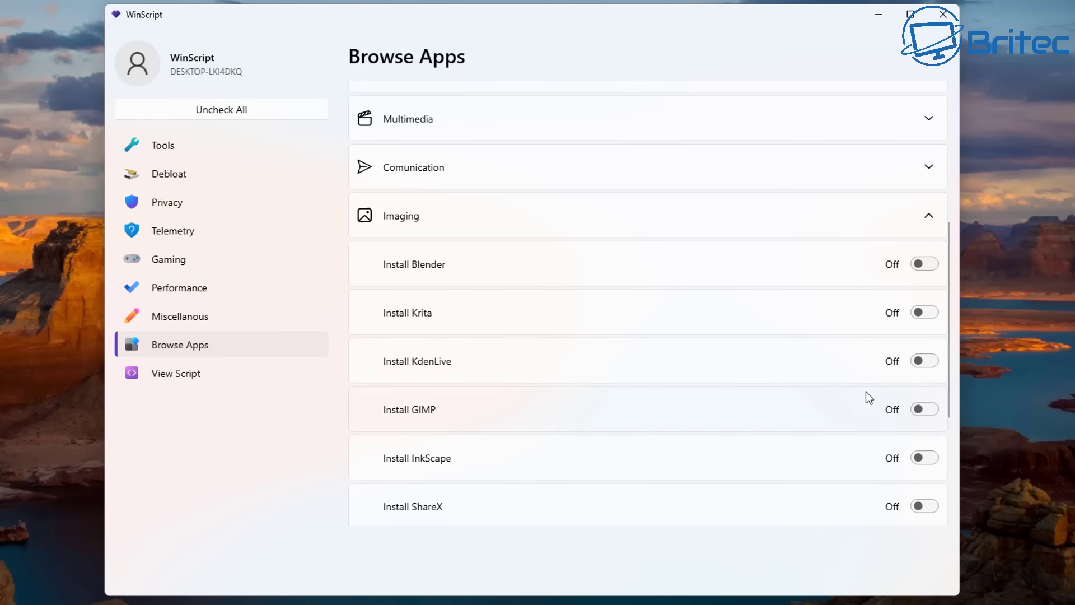
pyautogui.scroll(-2, 461, 443)
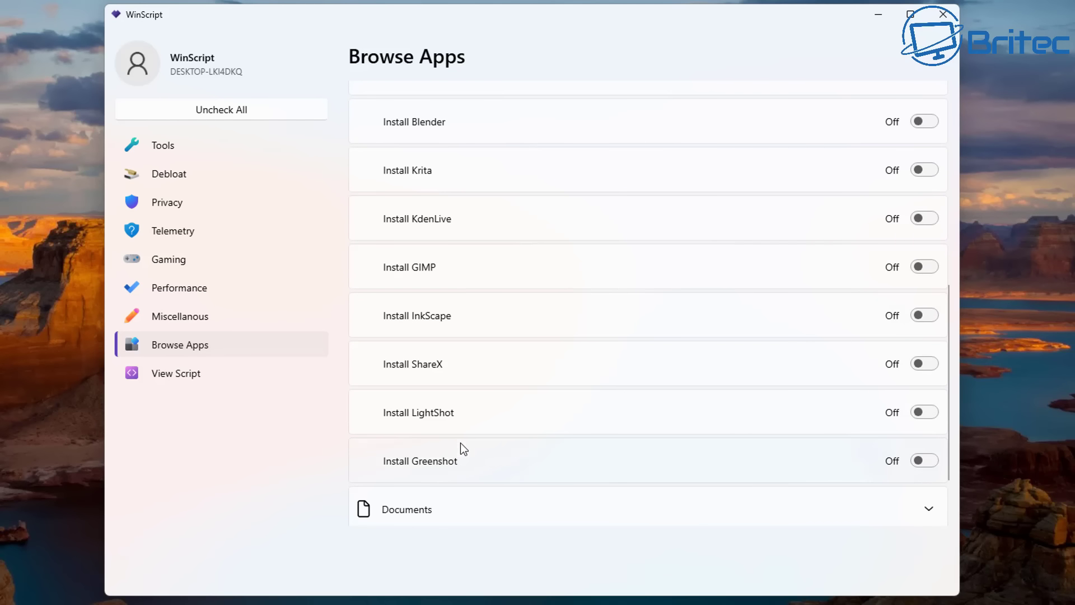
pyautogui.scroll(2, 809, 363)
pyautogui.click(926, 224)
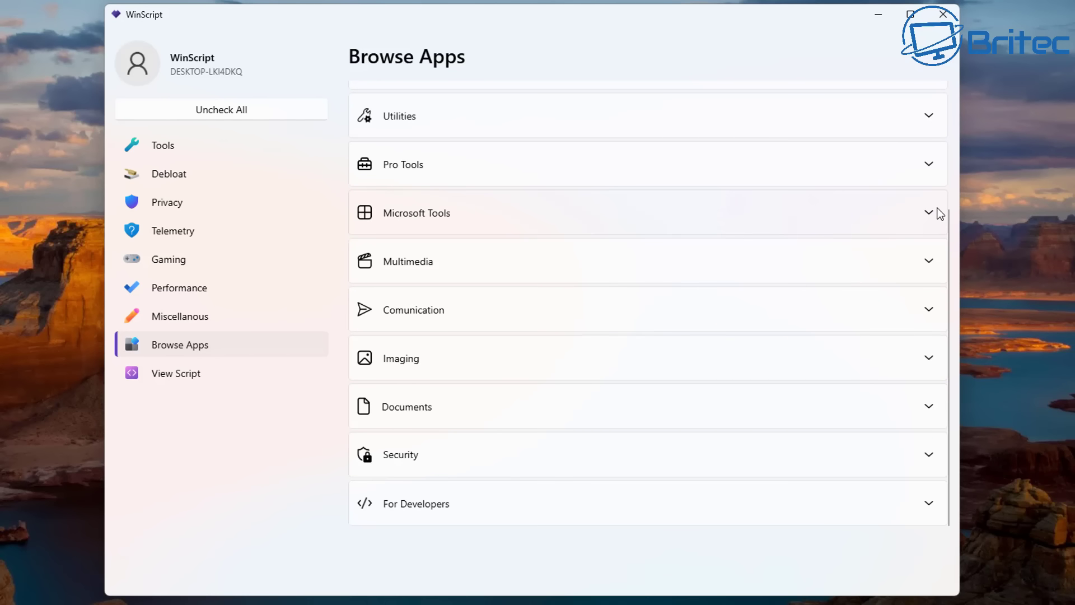
# Look through the installable apps in the Documents and Security groups and collapse both groups
pyautogui.click(926, 405)
pyautogui.scroll(-3, 901, 413)
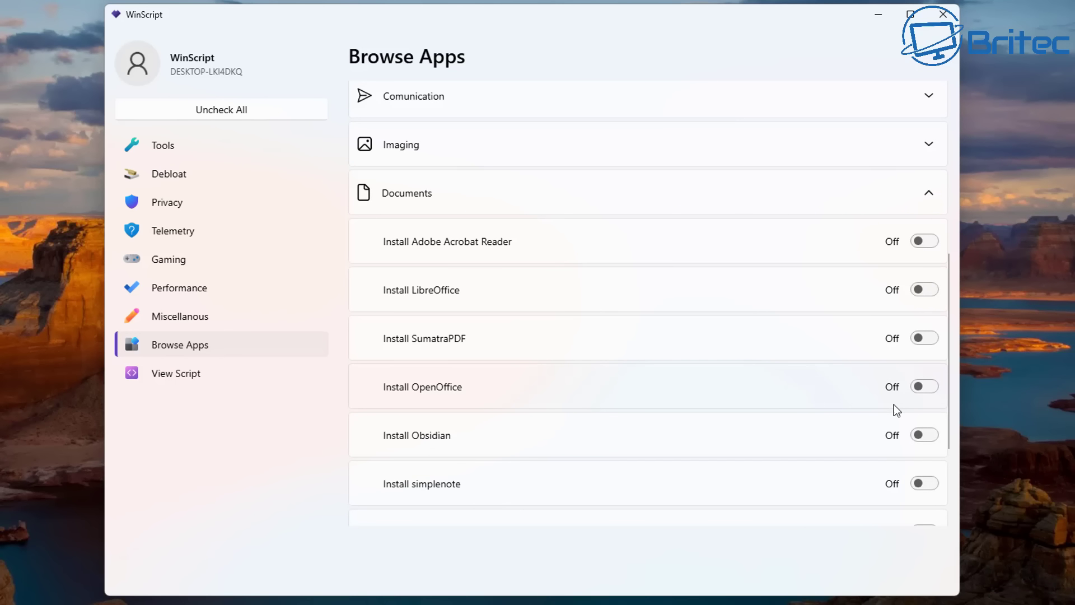
pyautogui.scroll(-2, 895, 404)
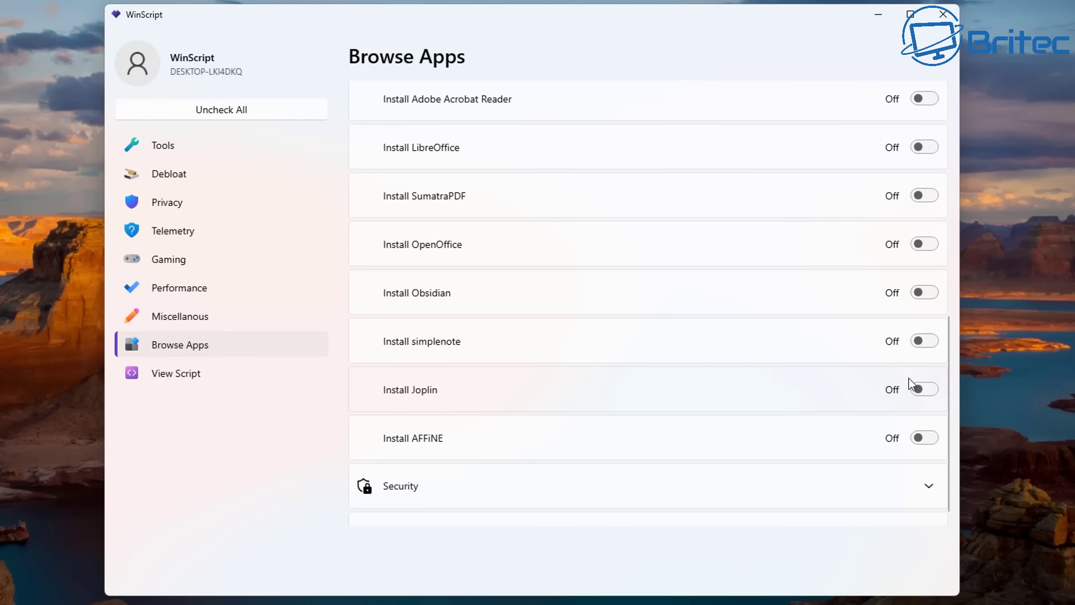
pyautogui.scroll(1, 921, 352)
pyautogui.click(929, 120)
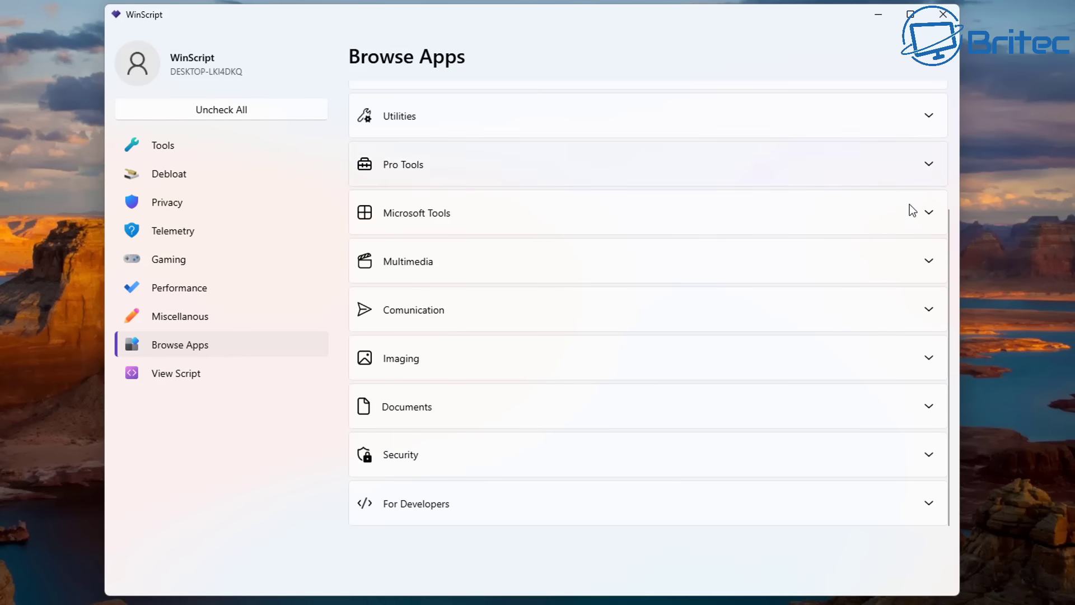
pyautogui.click(931, 455)
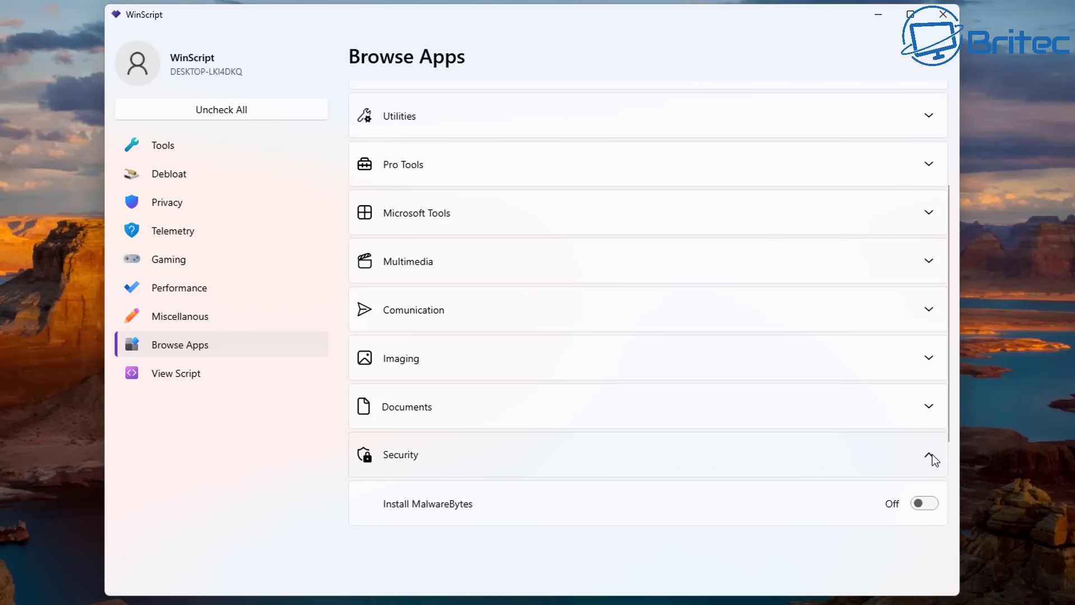
pyautogui.scroll(-3, 930, 463)
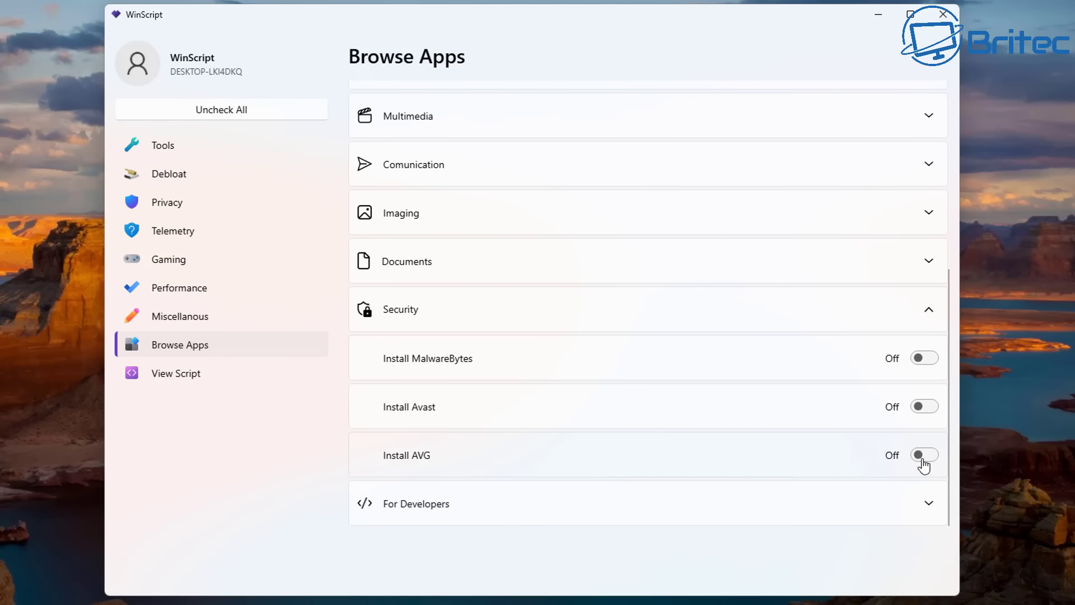
pyautogui.click(934, 310)
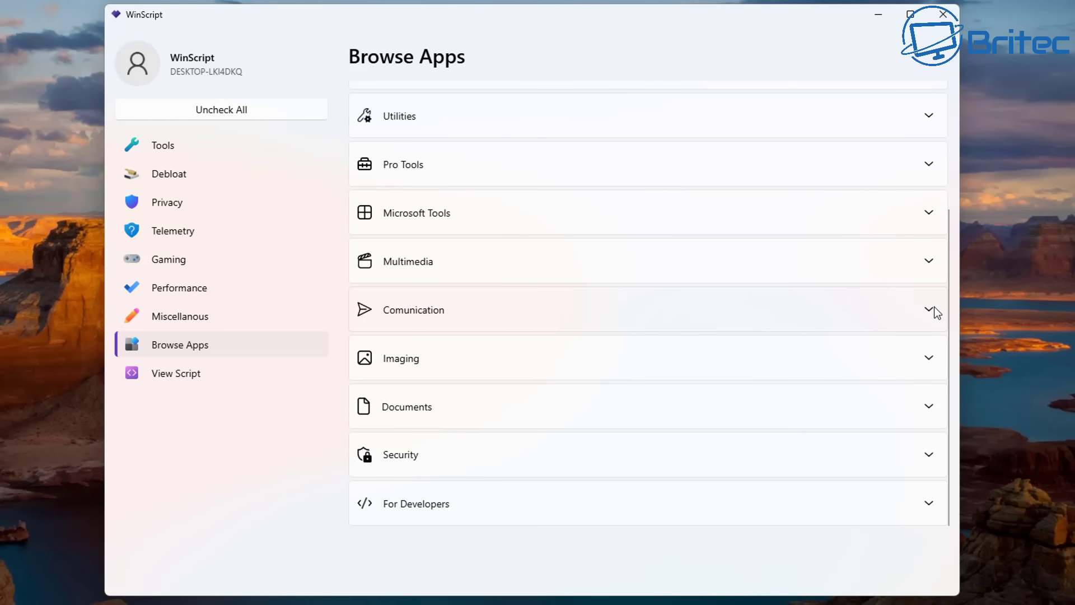
# Review the development tools offered in the For Developers group and collapse it again
pyautogui.click(930, 504)
pyautogui.scroll(-5, 875, 482)
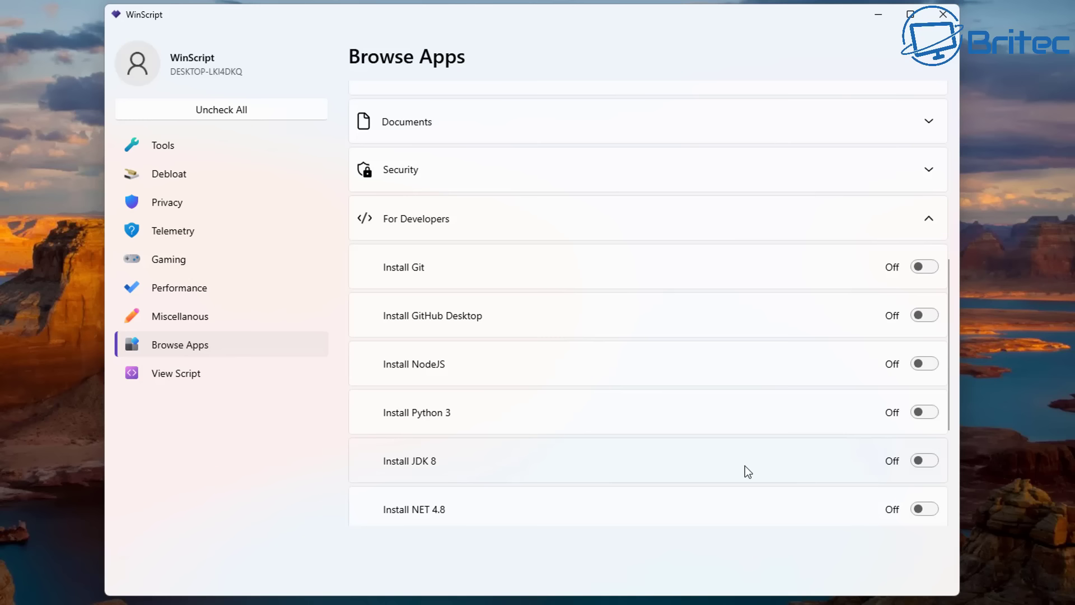
pyautogui.scroll(-3, 739, 473)
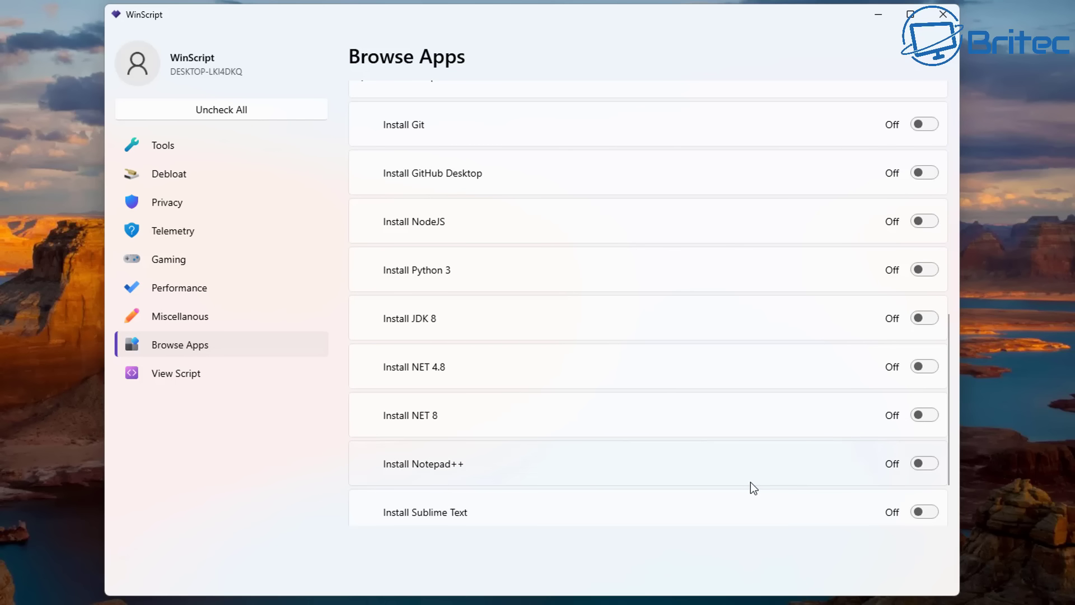
pyautogui.scroll(-2, 749, 485)
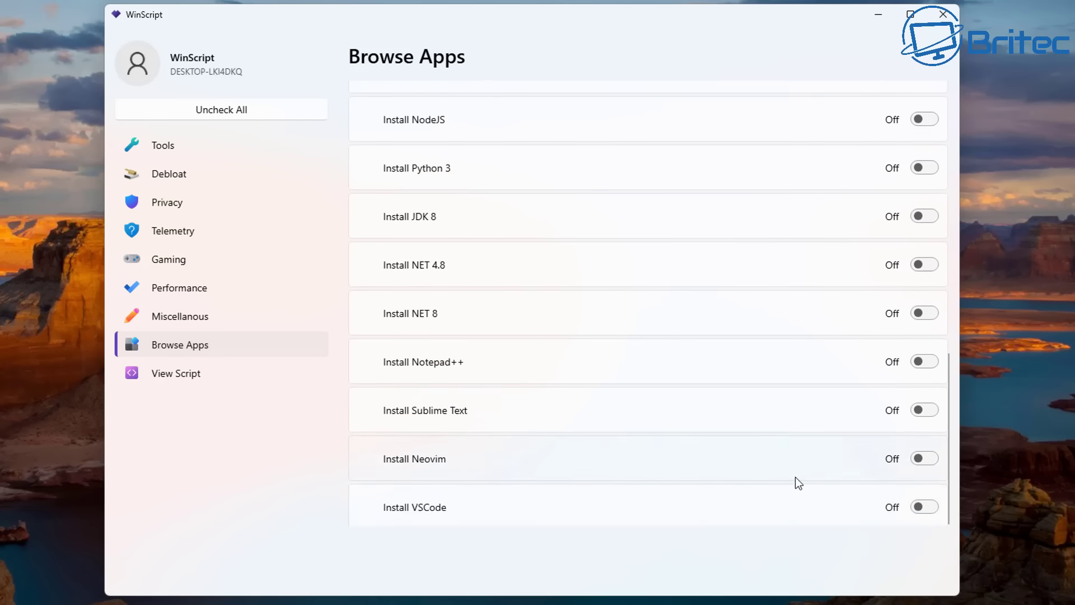
pyautogui.scroll(5, 798, 482)
pyautogui.click(938, 259)
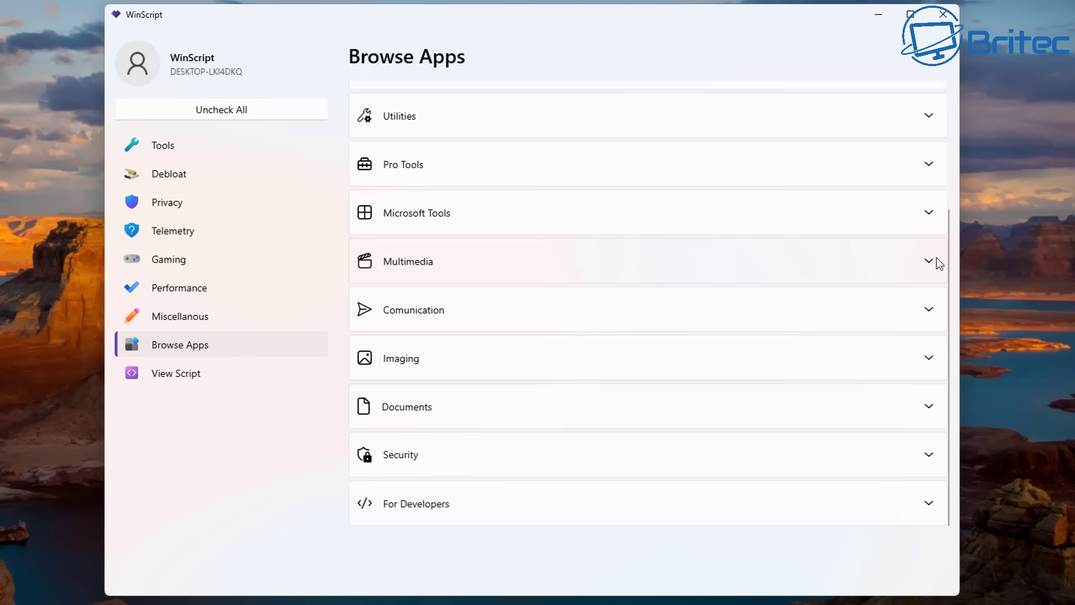
# Examine the generated script, from the admin check through app removal, registry and privacy changes to the CCleaner telemetry section
pyautogui.click(173, 374)
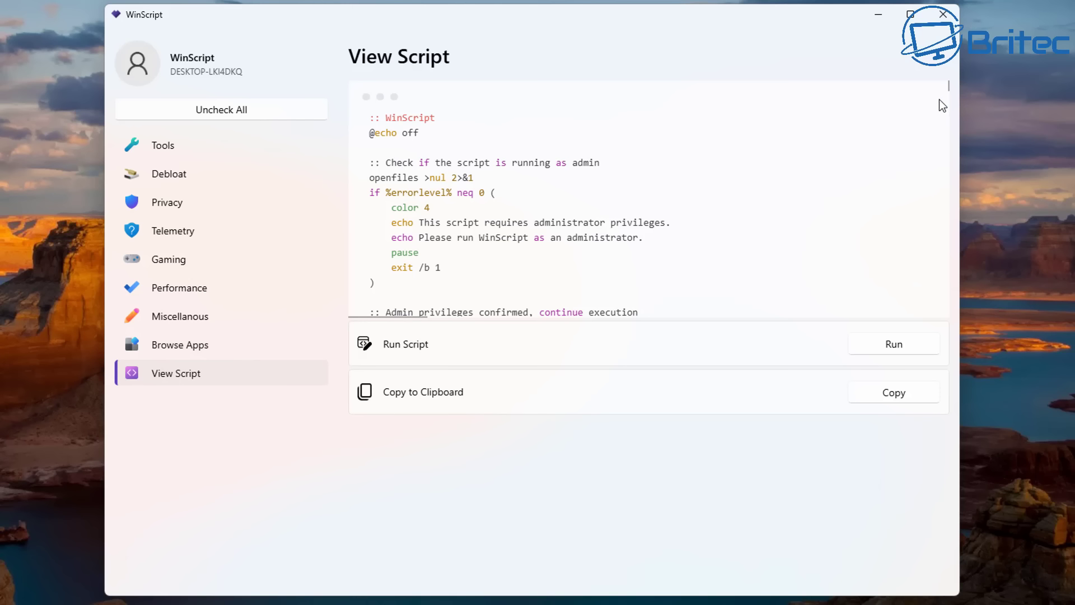
pyautogui.scroll(-4, 943, 105)
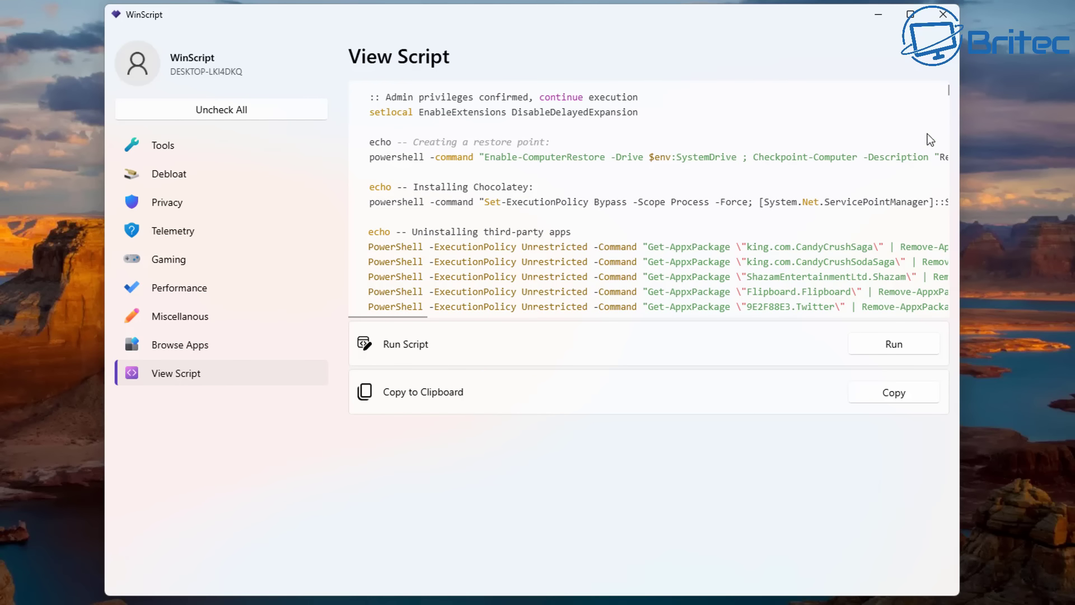
pyautogui.scroll(-10, 931, 136)
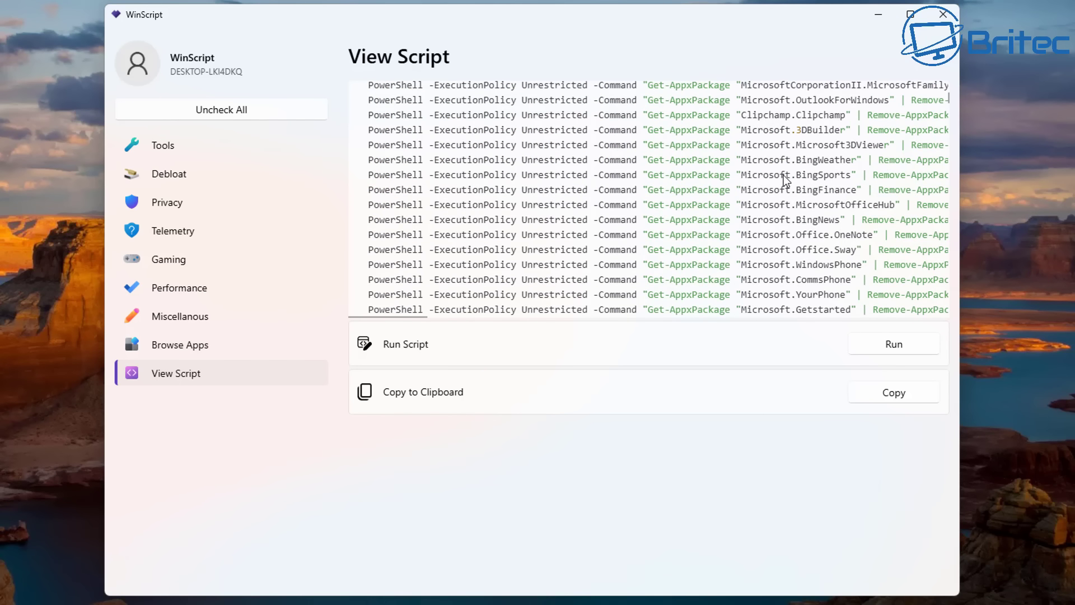
pyautogui.scroll(-8, 745, 247)
pyautogui.scroll(-10, 745, 247)
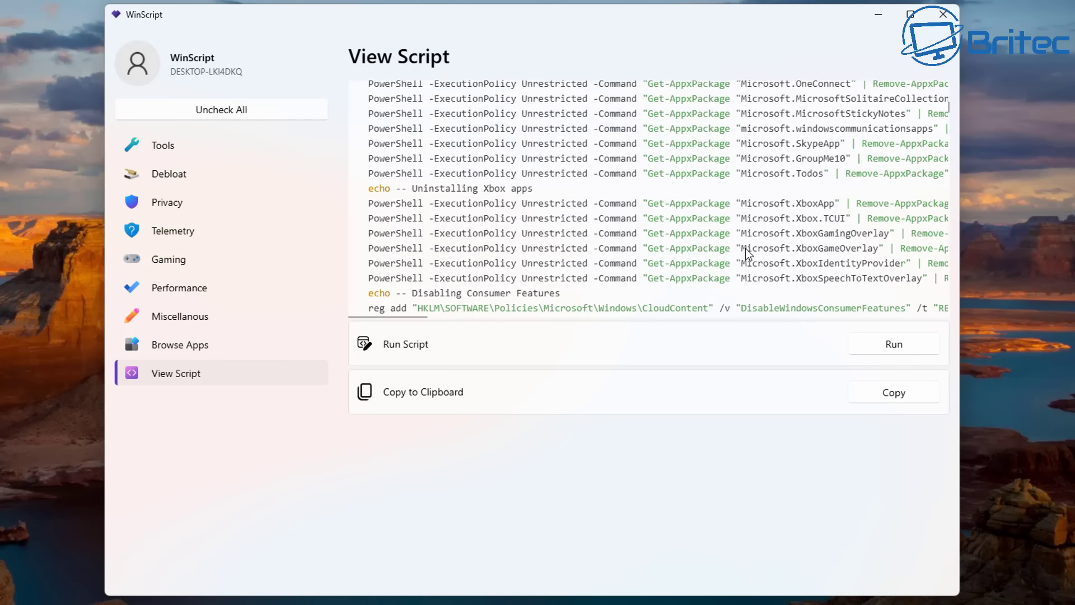
pyautogui.scroll(-15, 745, 248)
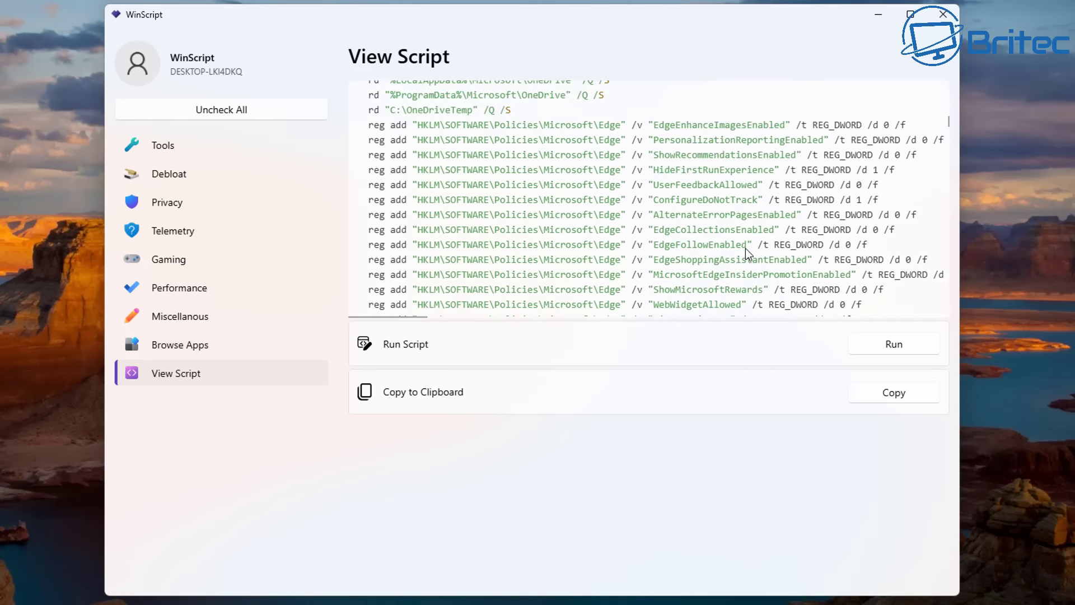
pyautogui.scroll(-6, 745, 247)
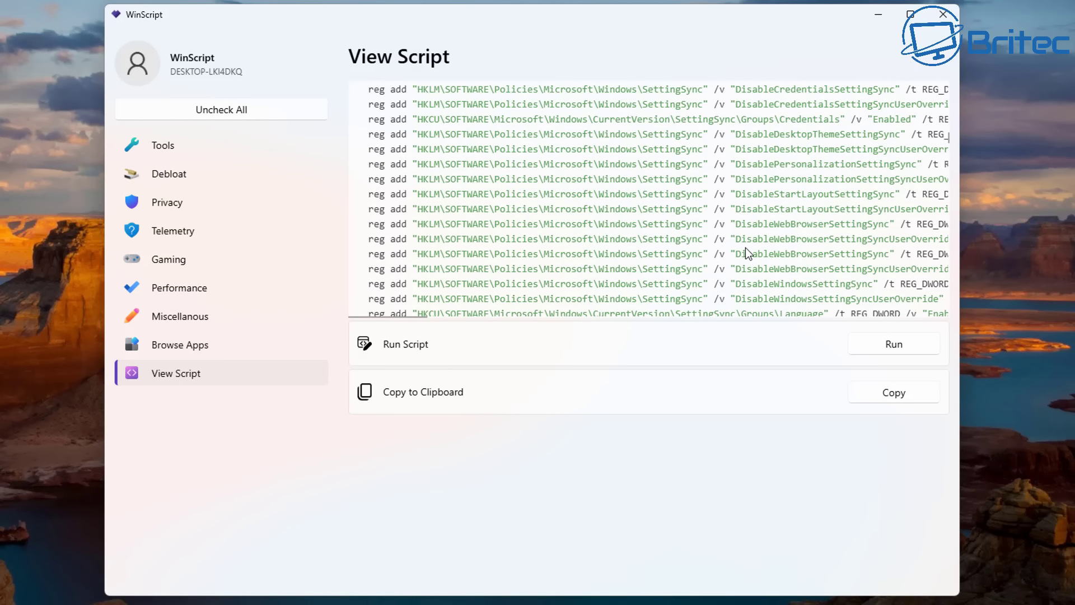
pyautogui.scroll(-15, 745, 247)
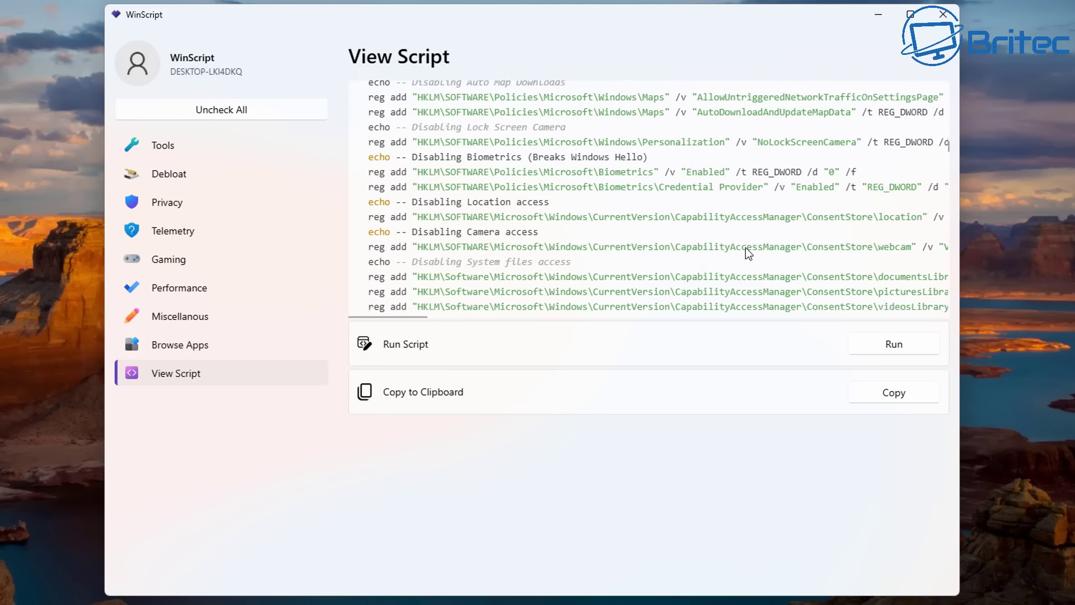
pyautogui.scroll(-15, 745, 247)
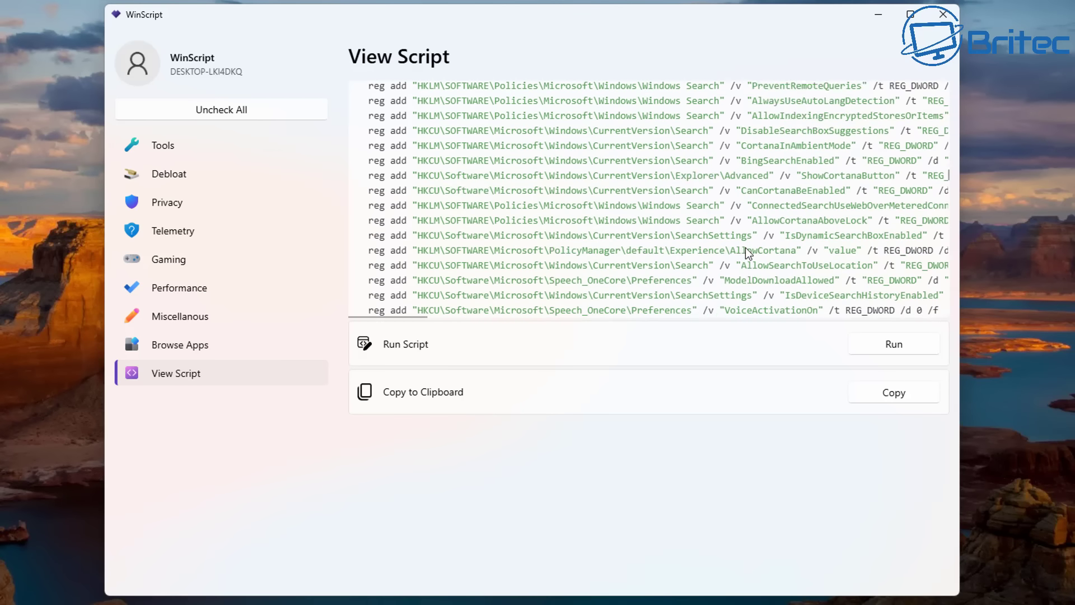
pyautogui.scroll(-15, 744, 247)
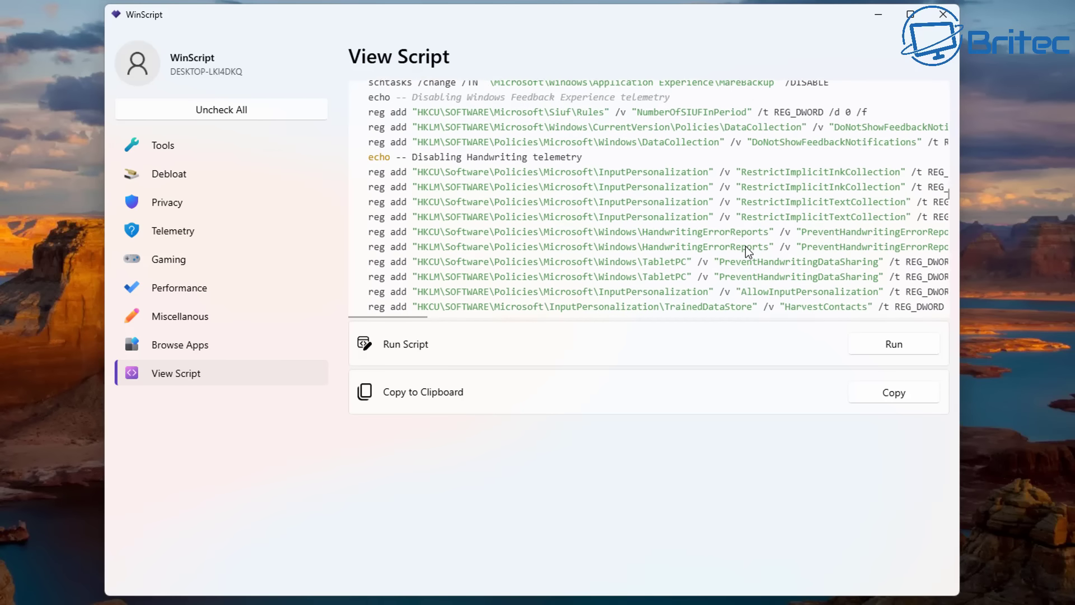
pyautogui.scroll(-5, 746, 252)
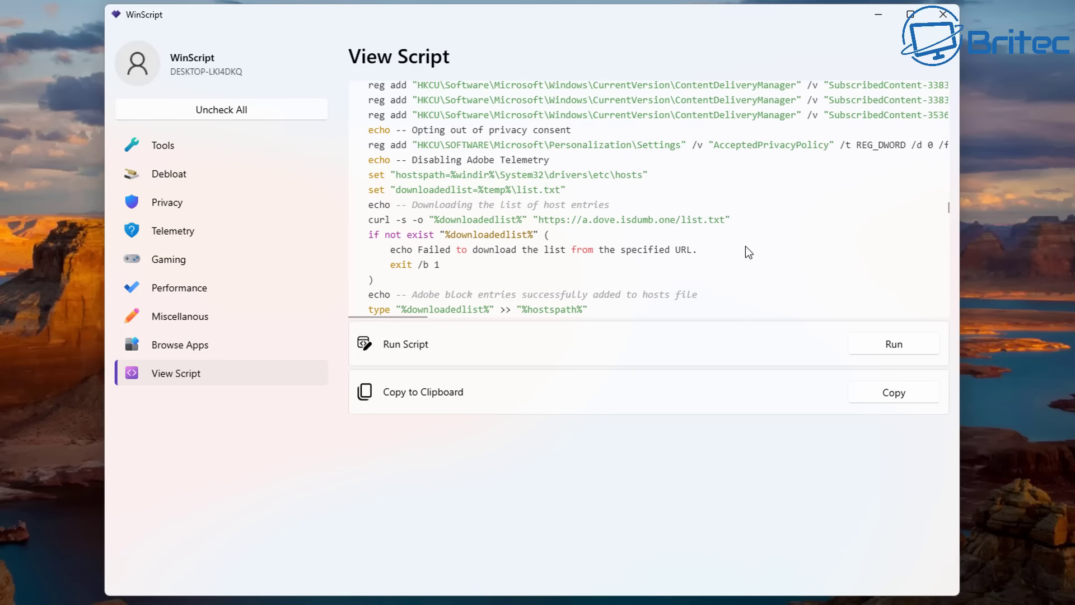
pyautogui.scroll(-10, 745, 251)
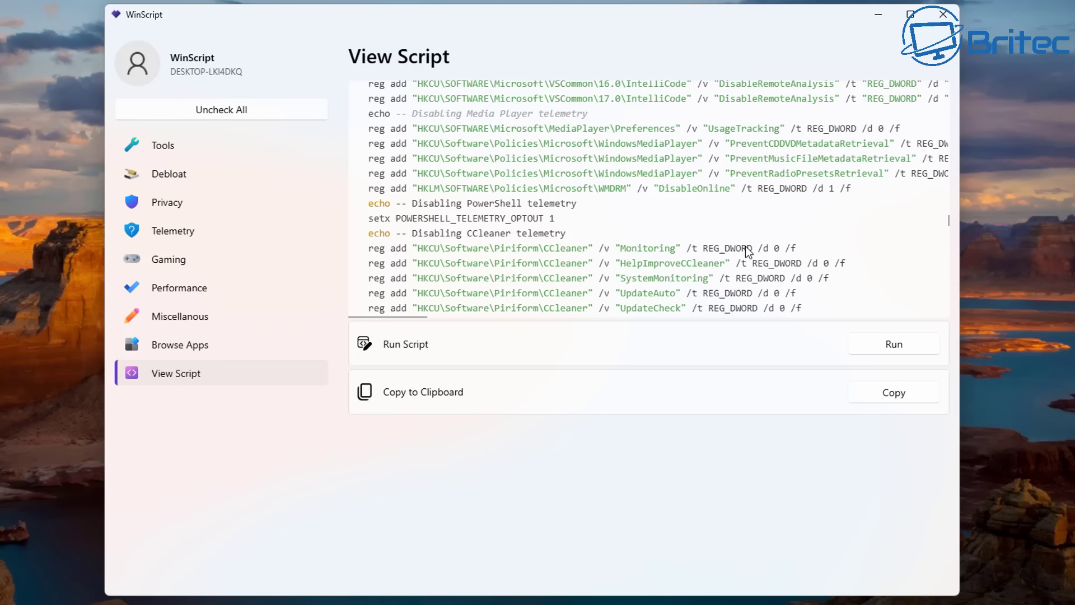
pyautogui.scroll(-3, 744, 247)
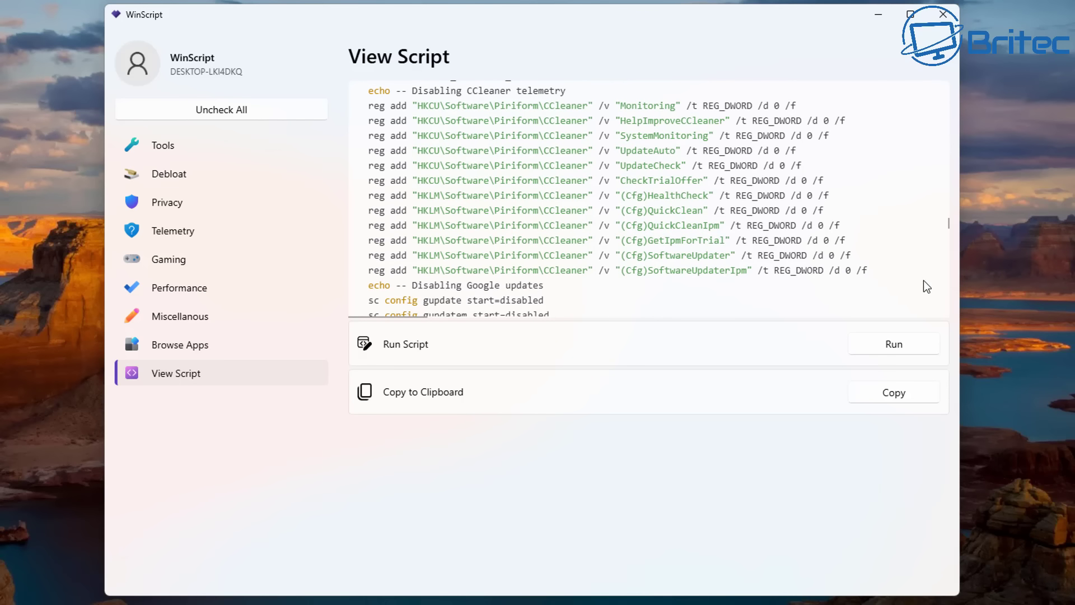
pyautogui.moveTo(953, 227); pyautogui.dragTo(950, 86)
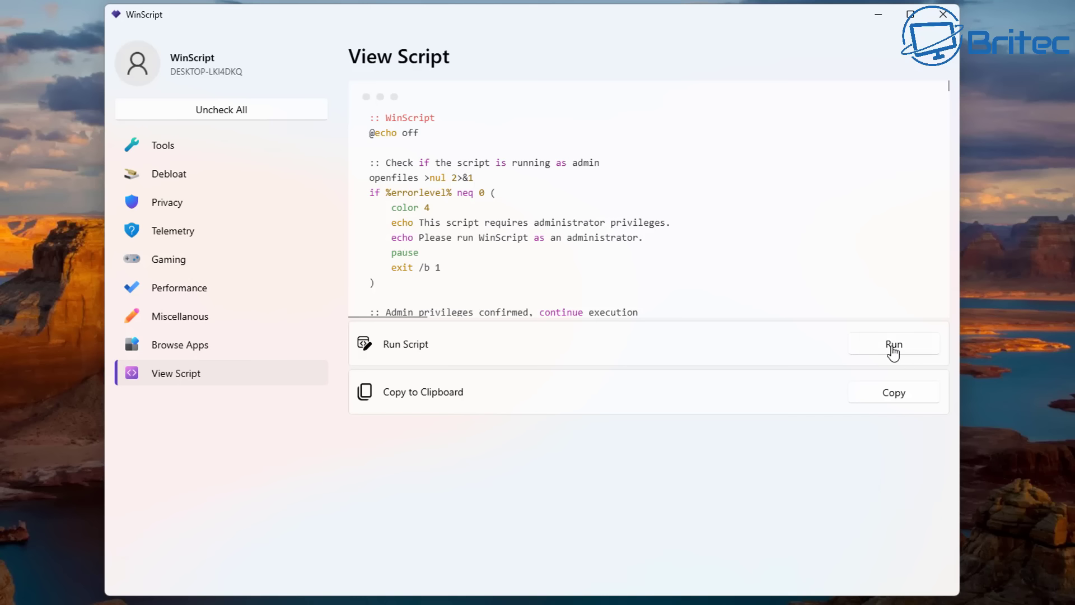
# Run the generated script with a restore point created first, and reposition its console window
pyautogui.click(892, 349)
pyautogui.moveTo(478, 243); pyautogui.dragTo(523, 275)
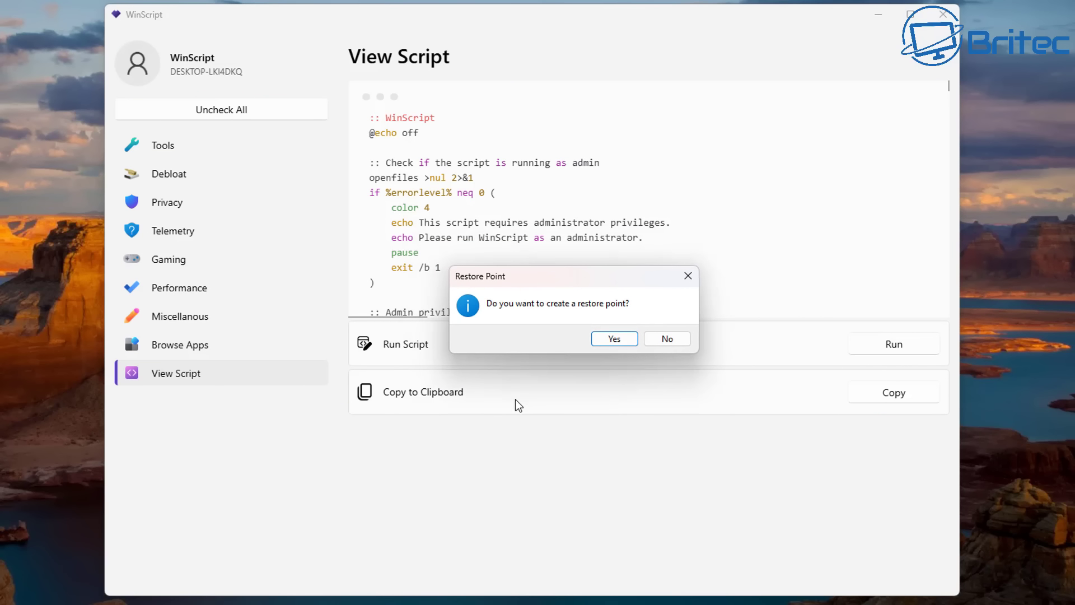
pyautogui.click(609, 339)
pyautogui.moveTo(330, 118); pyautogui.dragTo(480, 131)
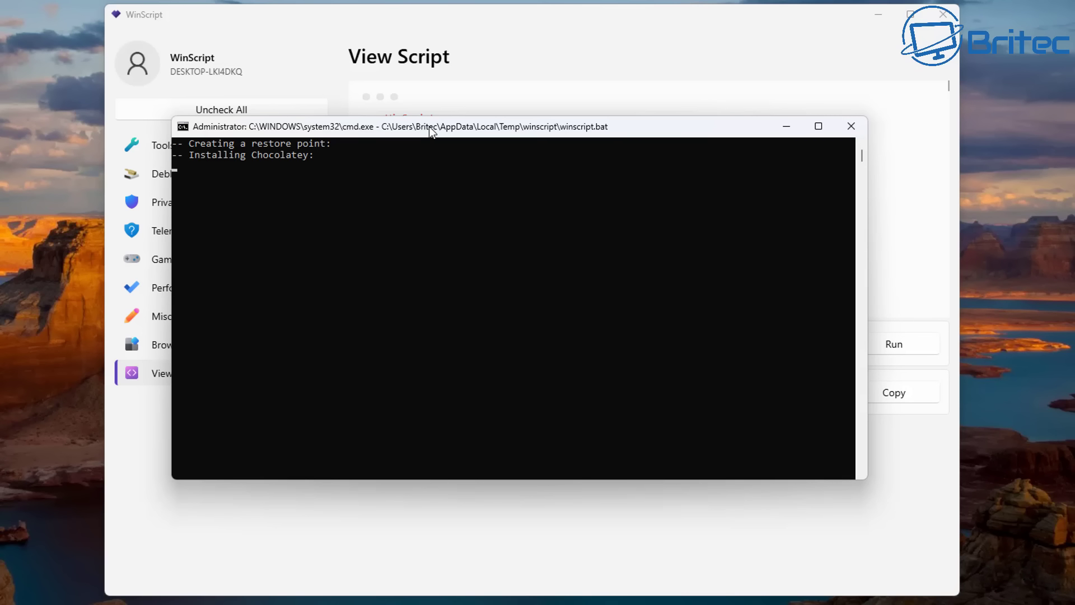
pyautogui.moveTo(429, 128); pyautogui.dragTo(440, 130)
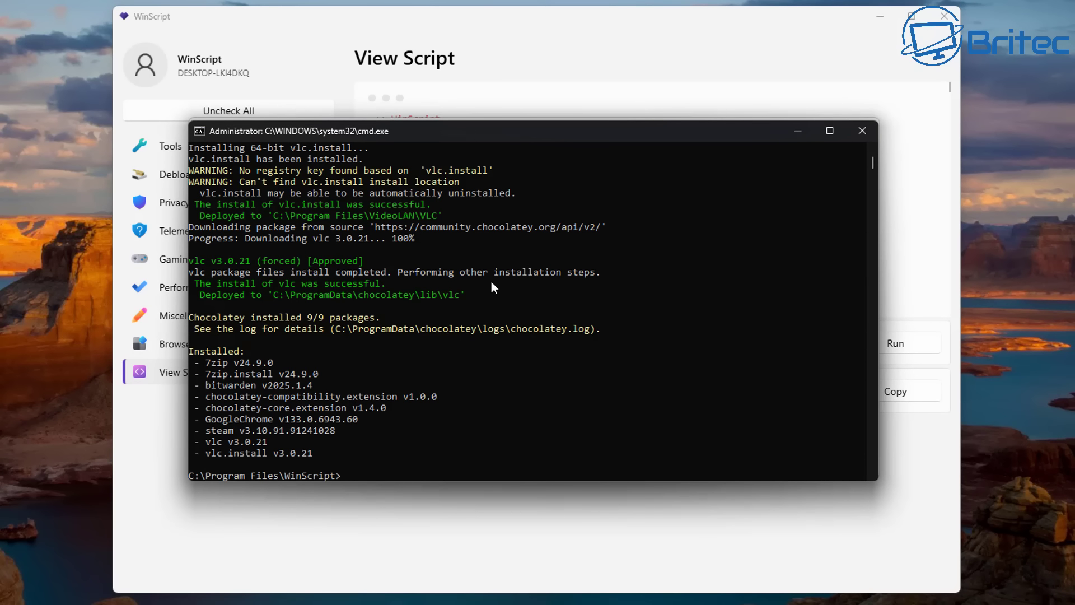
# Continue past the script's final pause, then close the console and WinScript
pyautogui.moveTo(544, 132); pyautogui.dragTo(543, 143)
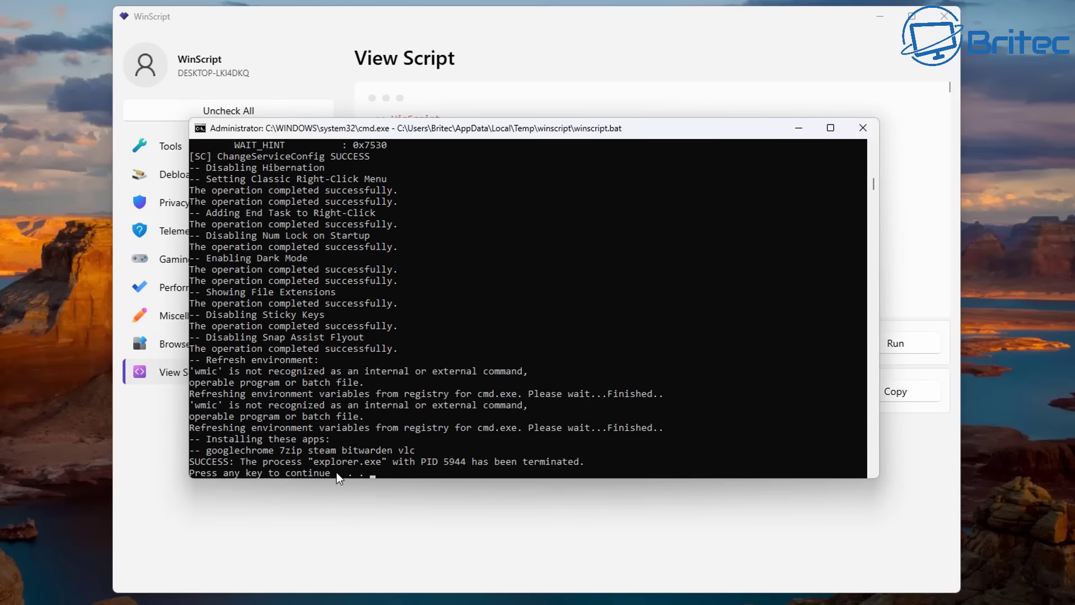
pyautogui.press('Return')
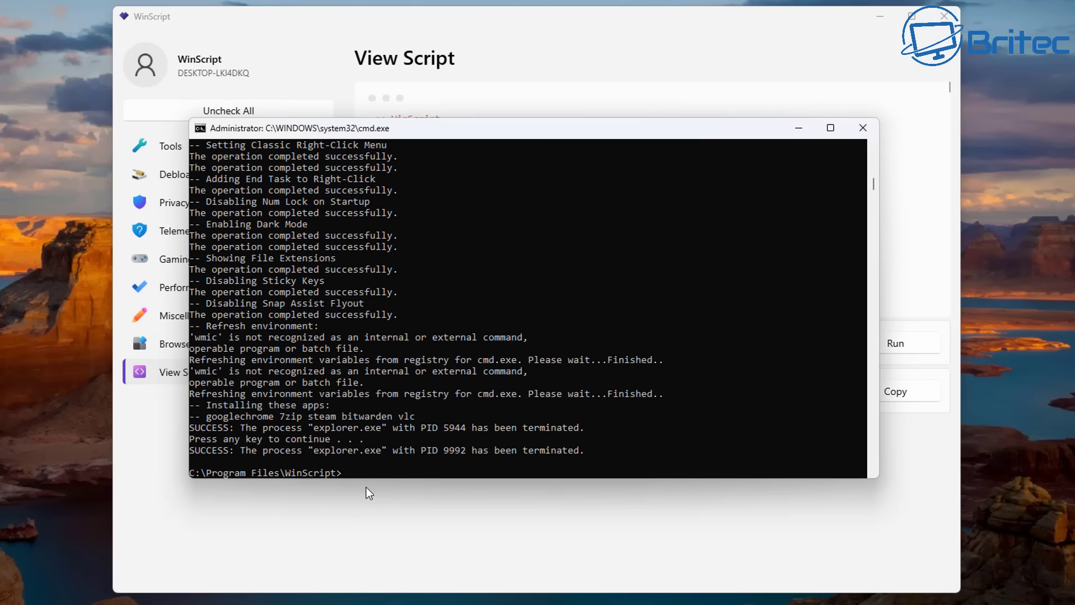
pyautogui.click(864, 128)
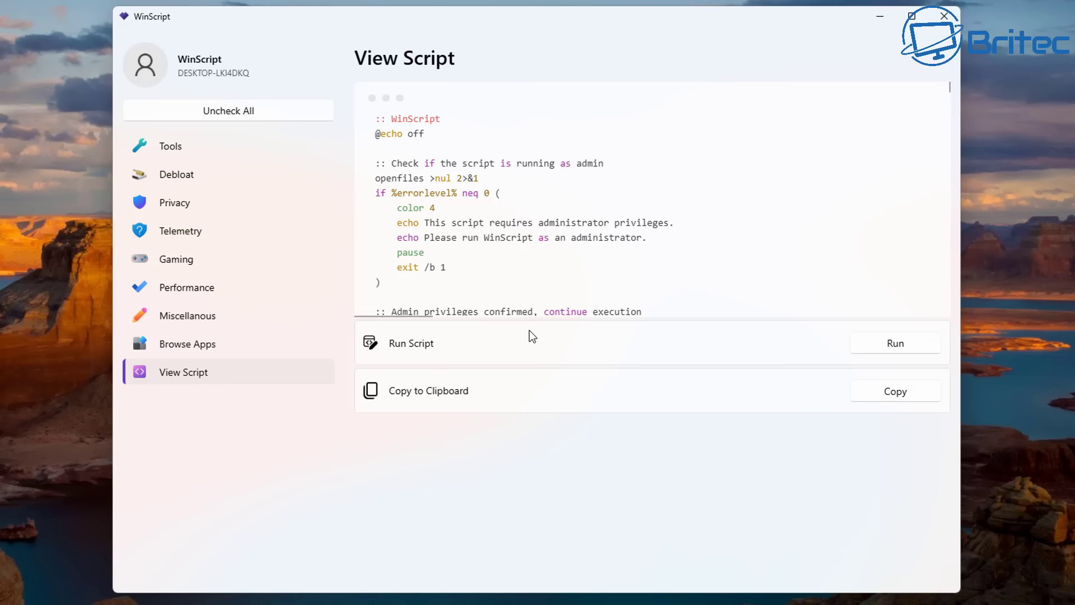
pyautogui.click(943, 16)
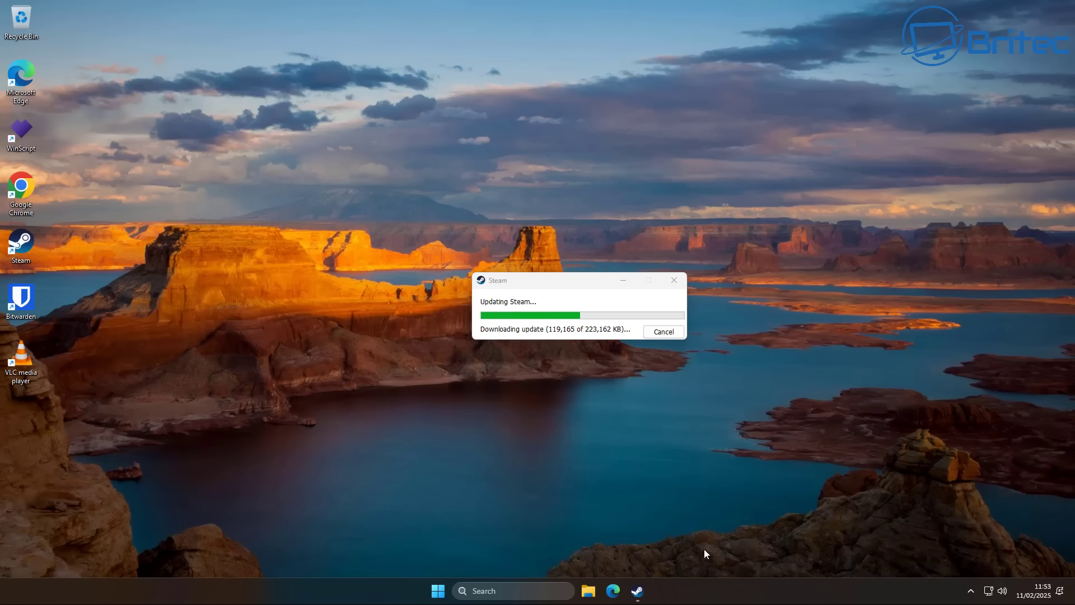
# Move the Steam updater window aside and uninstall the Xbox app pinned in the Start menu
pyautogui.moveTo(569, 282); pyautogui.dragTo(532, 278)
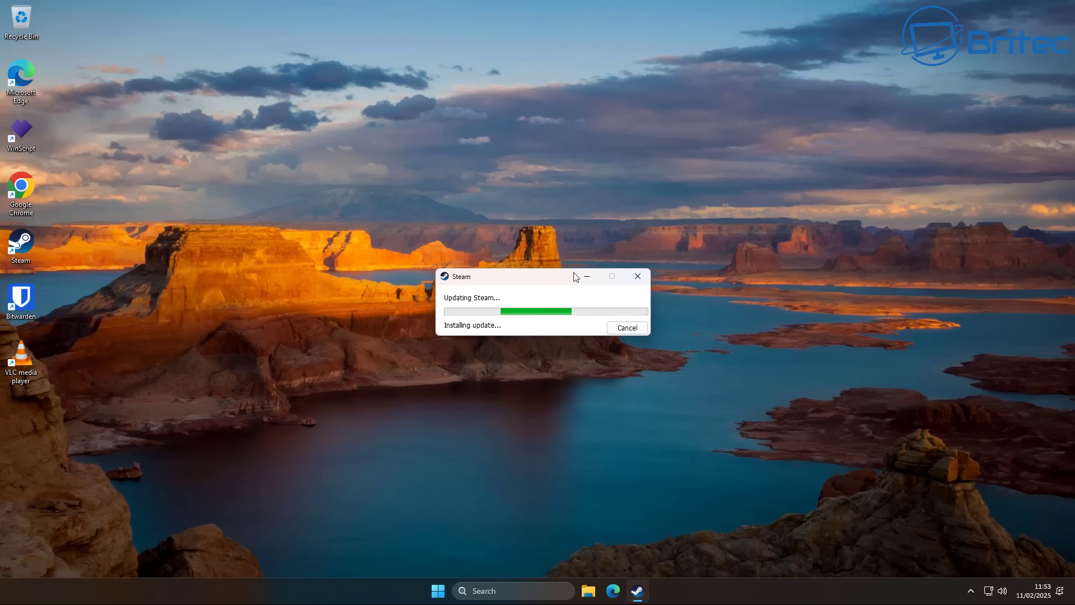
pyautogui.click(439, 591)
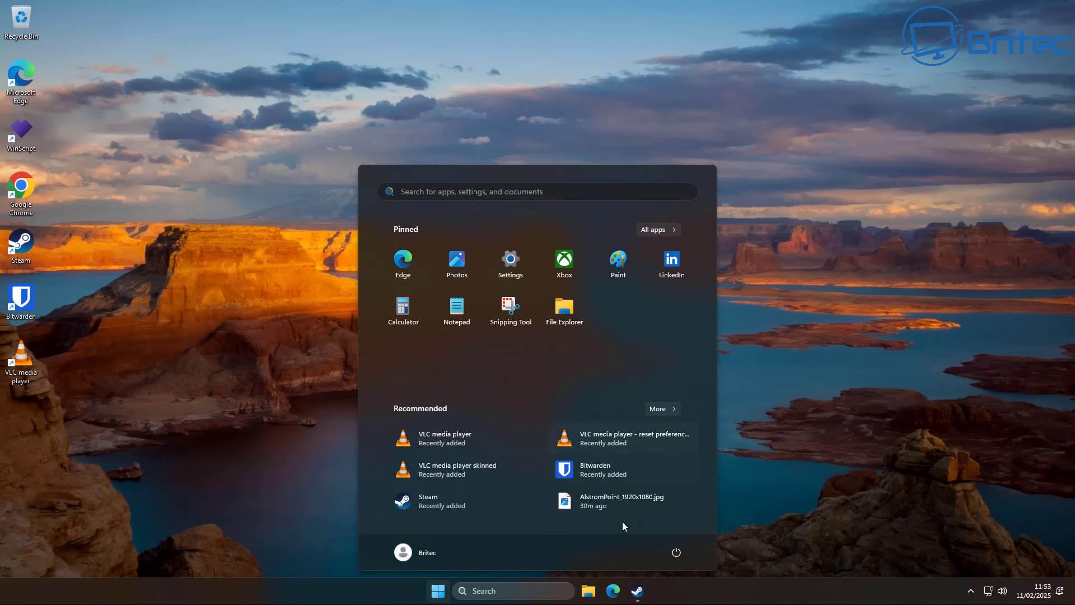
pyautogui.rightClick(565, 258)
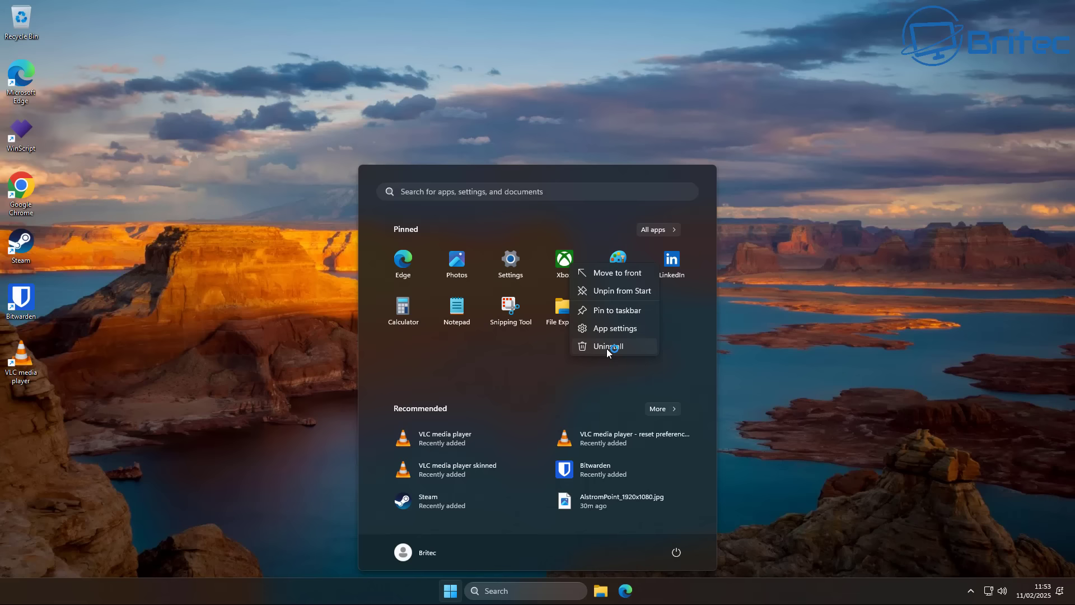
pyautogui.click(605, 352)
pyautogui.click(493, 409)
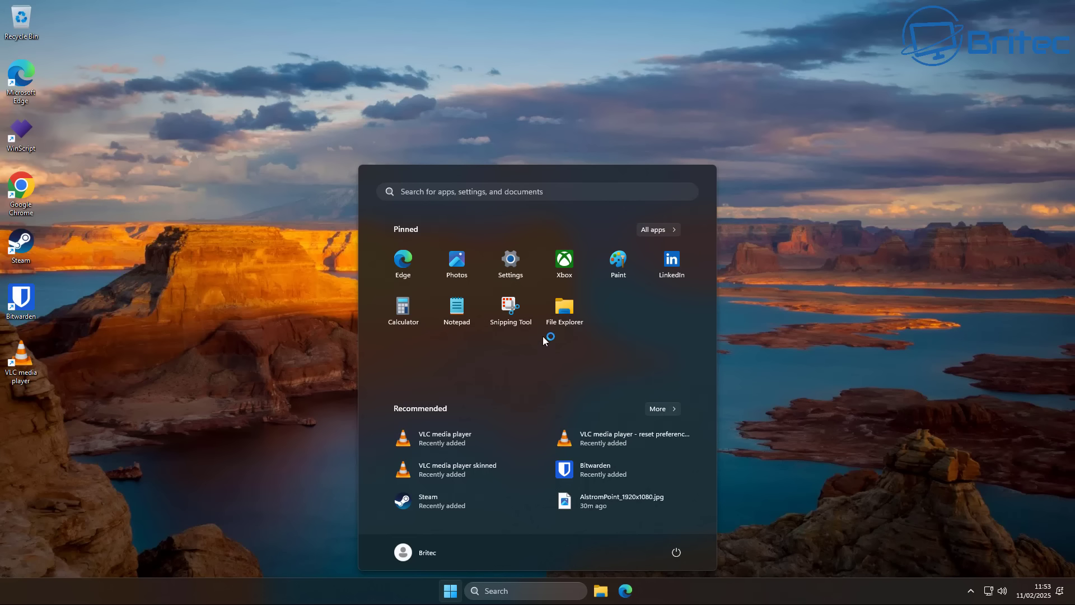